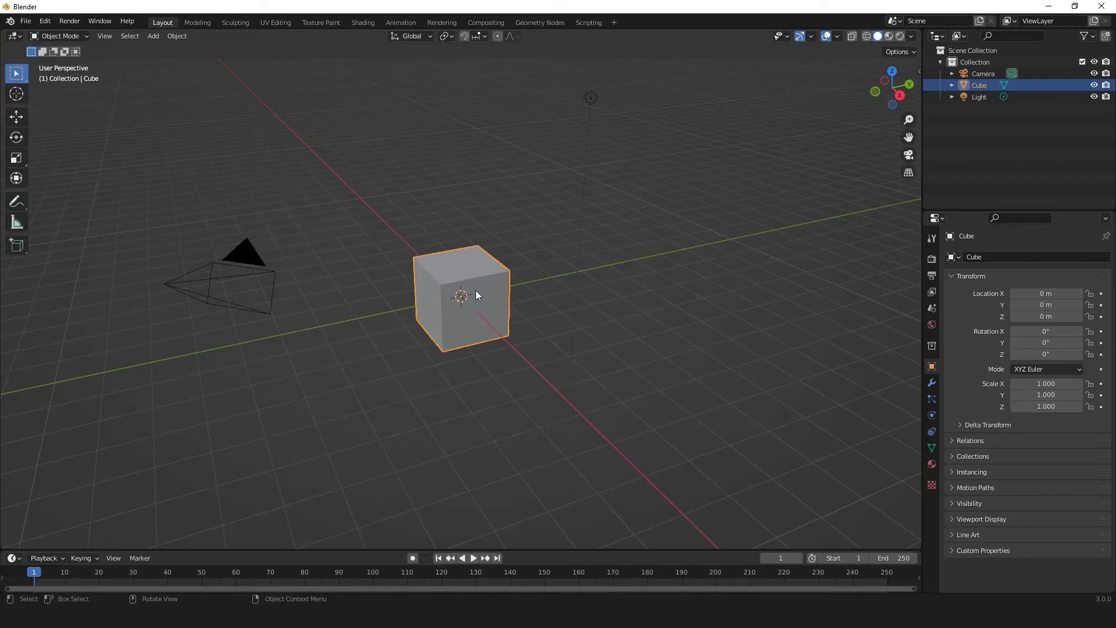
Delete the default cube and add a plane mesh.
{"action": "key", "text": "x"}
{"action": "left_click", "coordinate": [475, 291]}
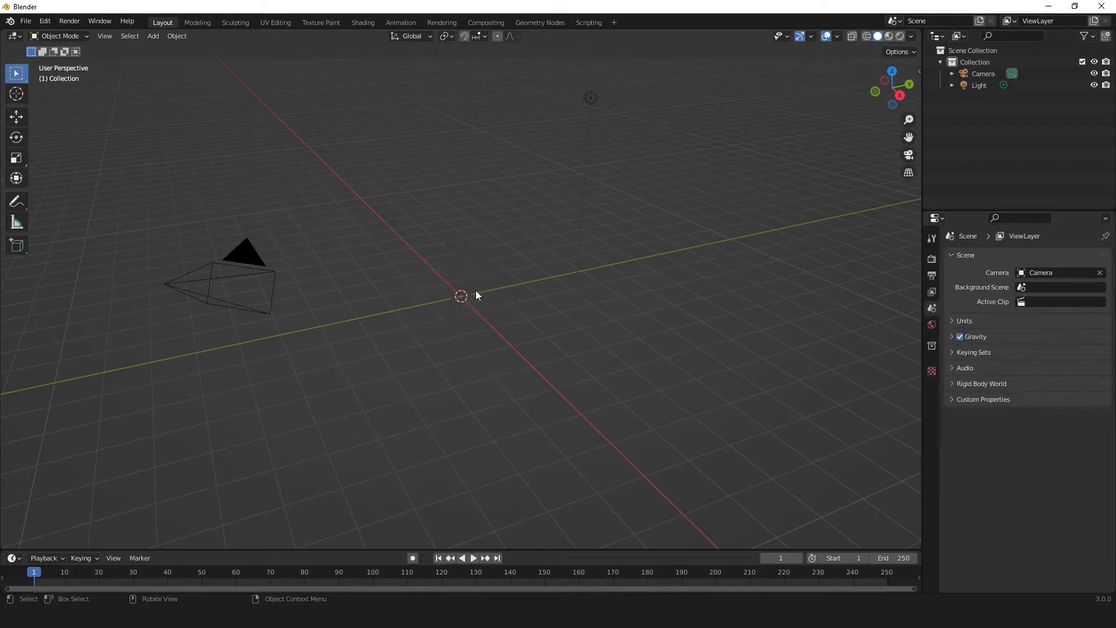
{"action": "key", "text": "shift+a"}
{"action": "mouse_move", "coordinate": [476, 290]}
{"action": "left_click", "coordinate": [522, 291]}
{"action": "mouse_move", "coordinate": [522, 291]}
{"action": "middle_mouse_down"}
{"action": "mouse_move", "coordinate": [472, 270]}
{"action": "mouse_move", "coordinate": [530, 279]}
{"action": "middle_mouse_up"}
Flatten the plane to zero X width, merge vertices by distance, and scale it by 5.
{"action": "key", "text": "Tab"}
{"action": "key", "text": "s"}
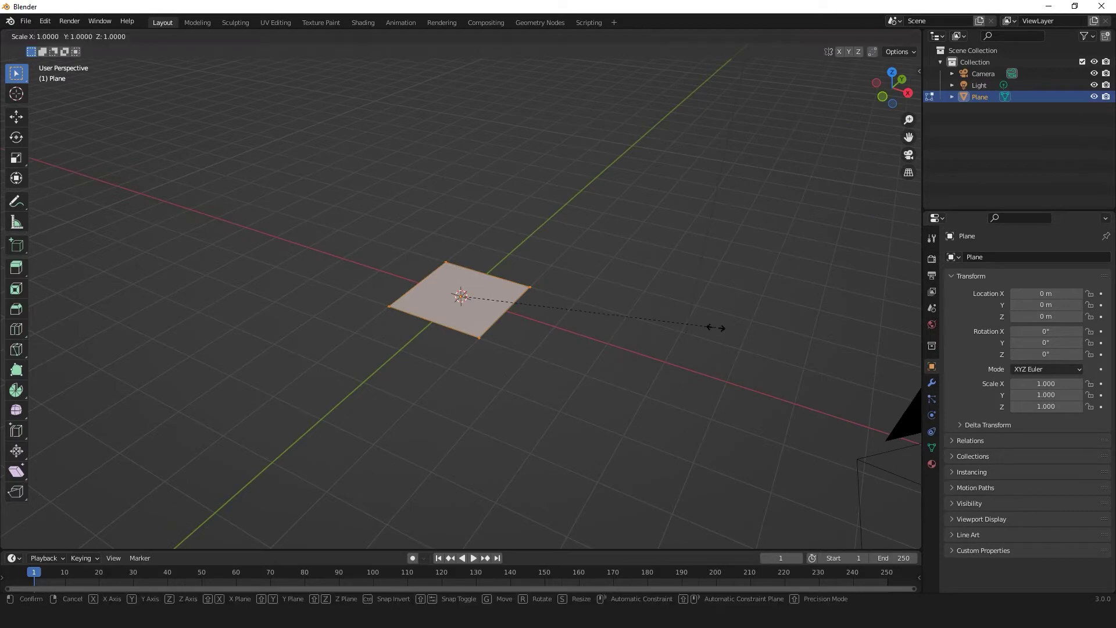
{"action": "key", "text": "x"}
{"action": "key", "text": "0"}
{"action": "key", "text": "Return"}
{"action": "key", "text": "m"}
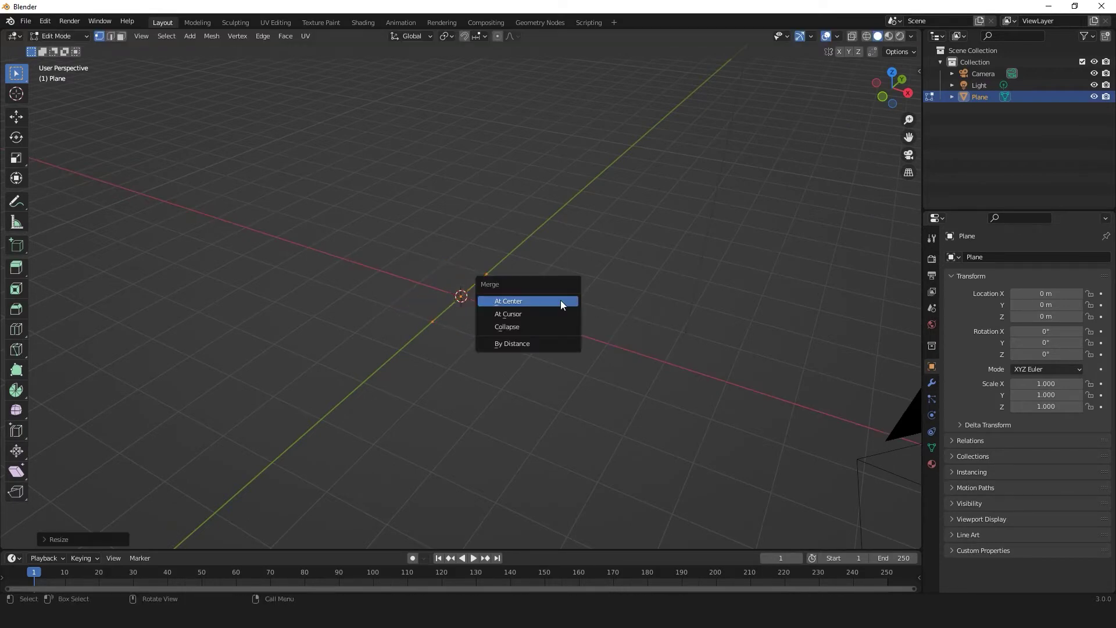
{"action": "left_click", "coordinate": [543, 337]}
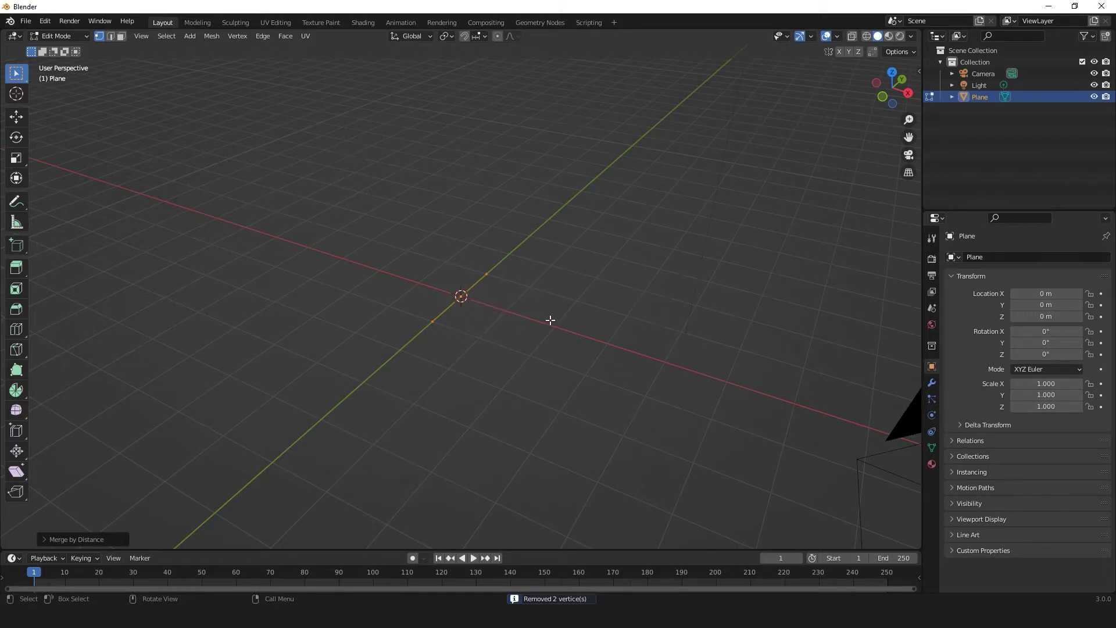
{"action": "type", "text": "s5"}
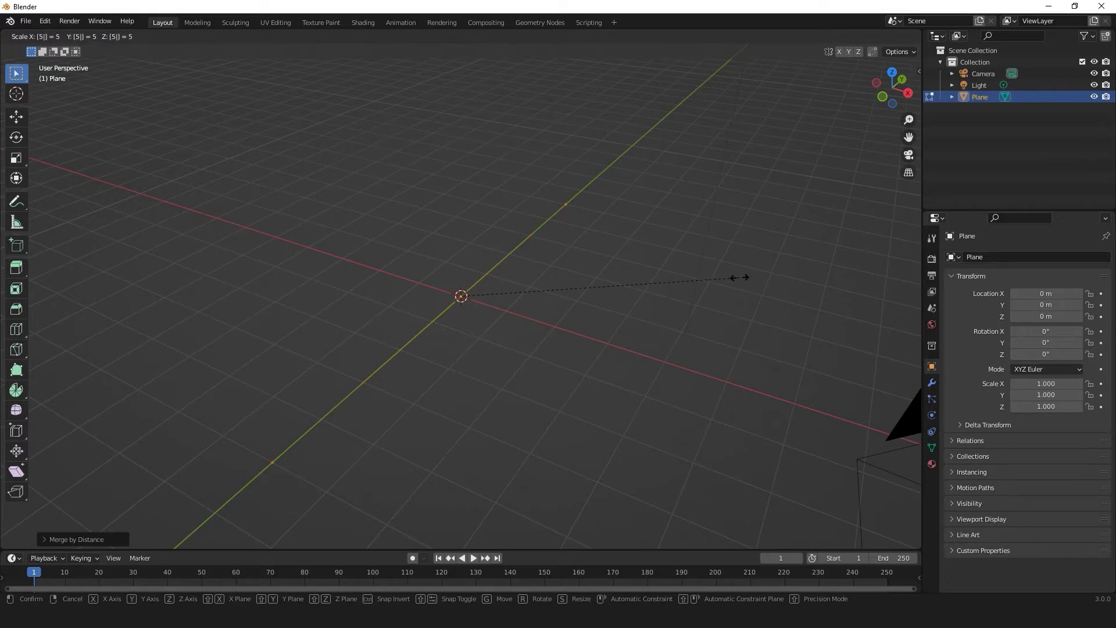
{"action": "key", "text": "Return"}
Add three evenly centred loop cuts along the edge and return to Object Mode.
{"action": "middle_click_drag", "start_coordinate": [737, 277], "coordinate": [426, 296]}
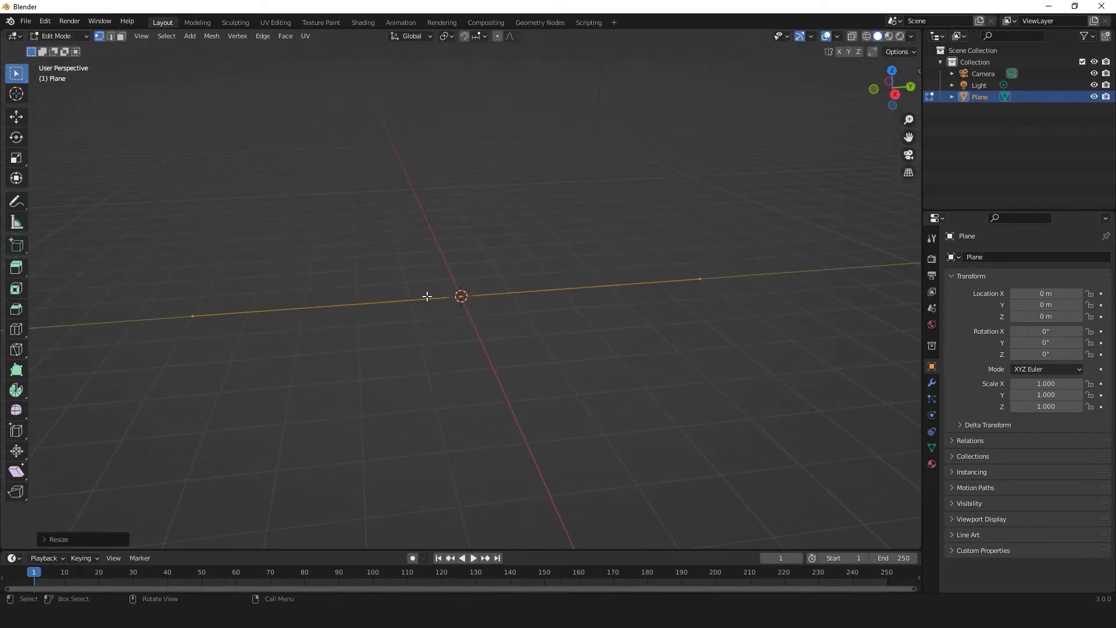
{"action": "key", "text": "ctrl+r"}
{"action": "scroll", "coordinate": [460, 295], "scroll_direction": "up", "scroll_amount": 1}
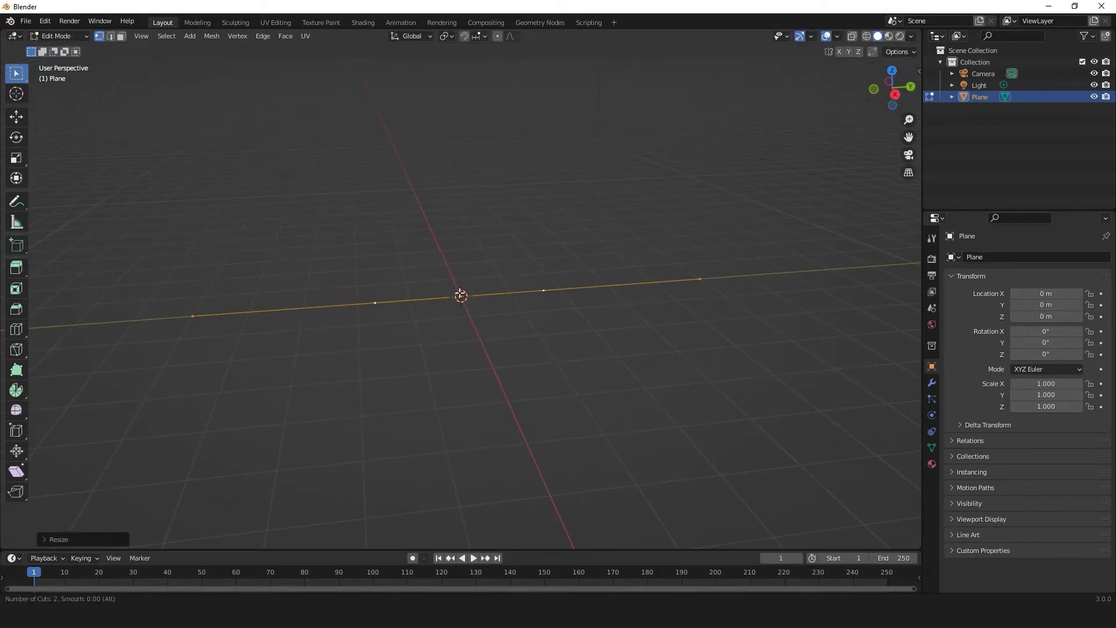
{"action": "left_click", "coordinate": [460, 296]}
{"action": "right_click", "coordinate": [460, 295]}
{"action": "middle_click_drag", "start_coordinate": [426, 327], "coordinate": [465, 332]}
{"action": "key", "text": "Tab"}
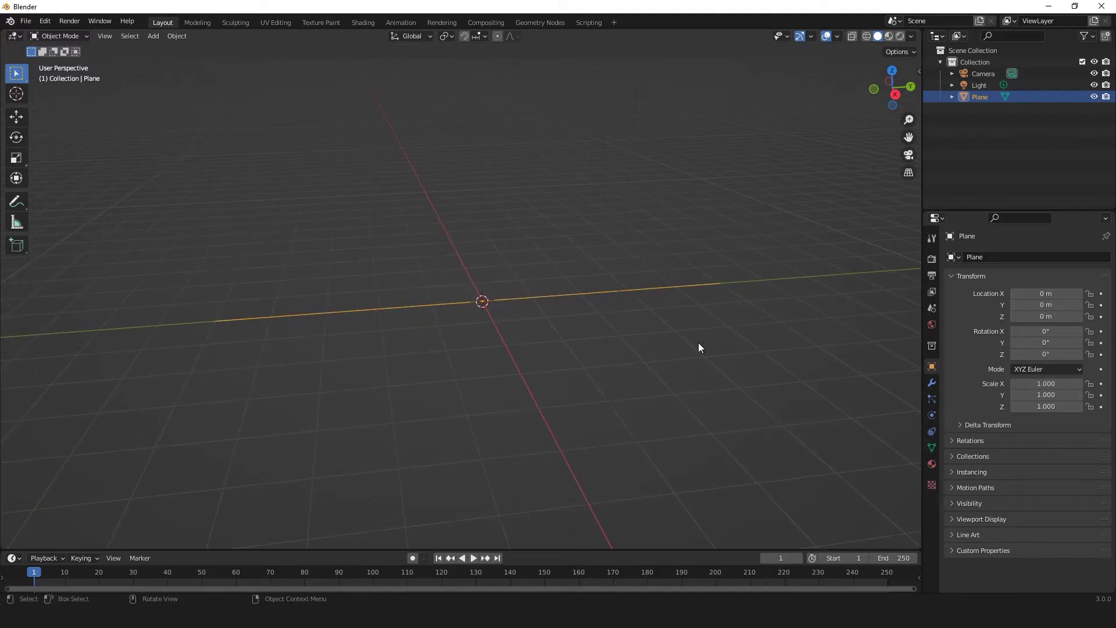
{"action": "left_click", "coordinate": [931, 383]}
Add a Subdivision Surface modifier with viewport and render levels of 5.
{"action": "left_click", "coordinate": [971, 256]}
{"action": "left_click", "coordinate": [892, 468]}
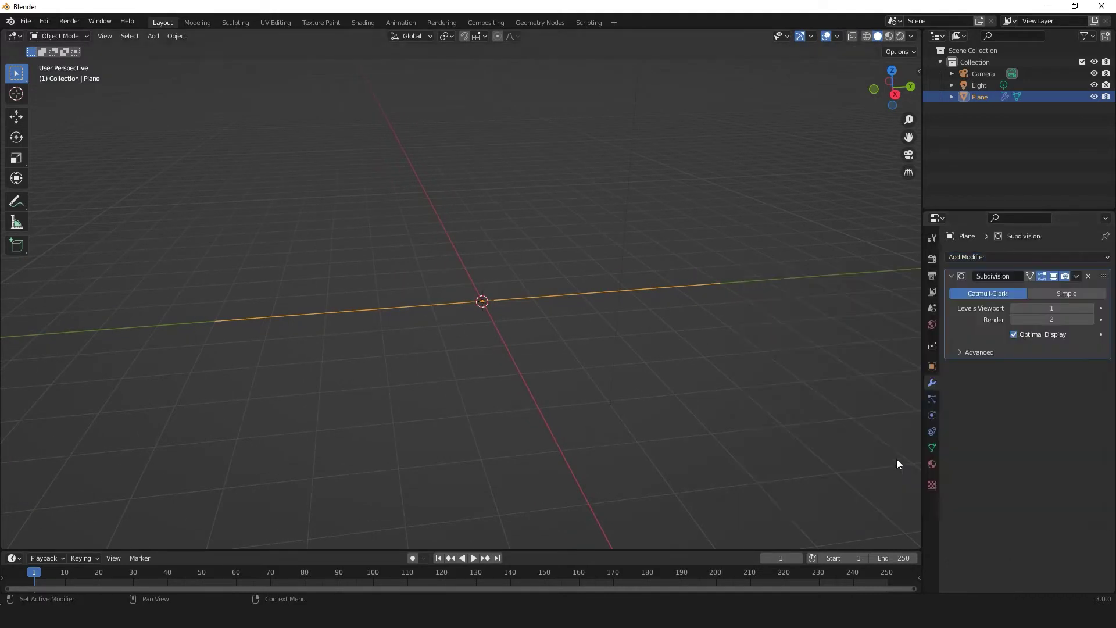
{"action": "left_click", "coordinate": [1091, 309]}
{"action": "left_click", "coordinate": [1091, 308]}
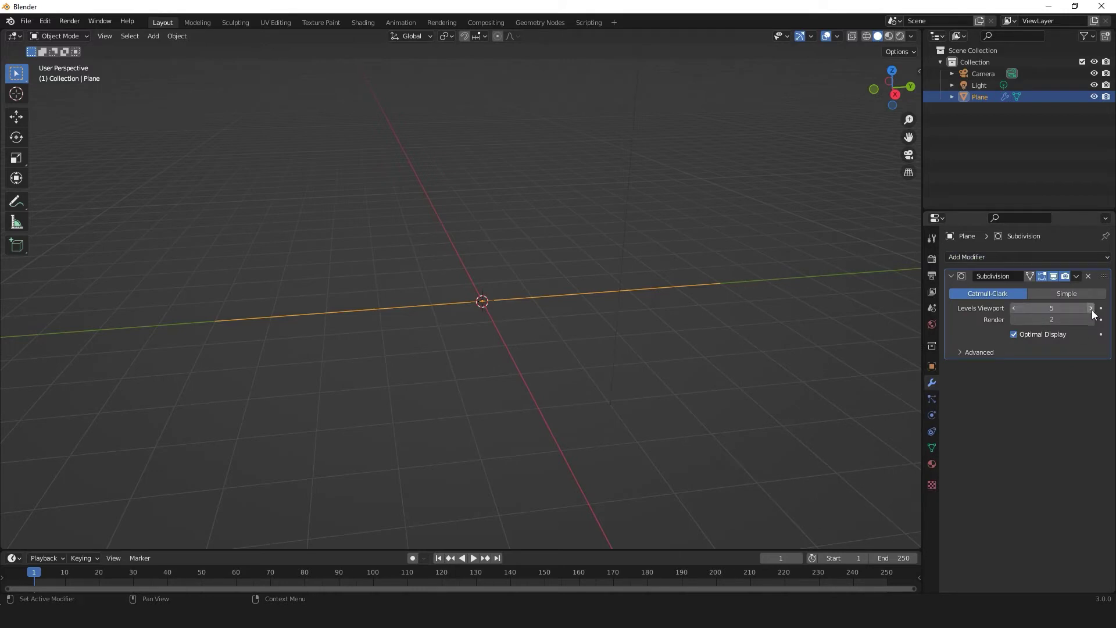
{"action": "left_click", "coordinate": [1091, 319]}
{"action": "left_click", "coordinate": [1091, 320]}
{"action": "left_click", "coordinate": [1091, 320]}
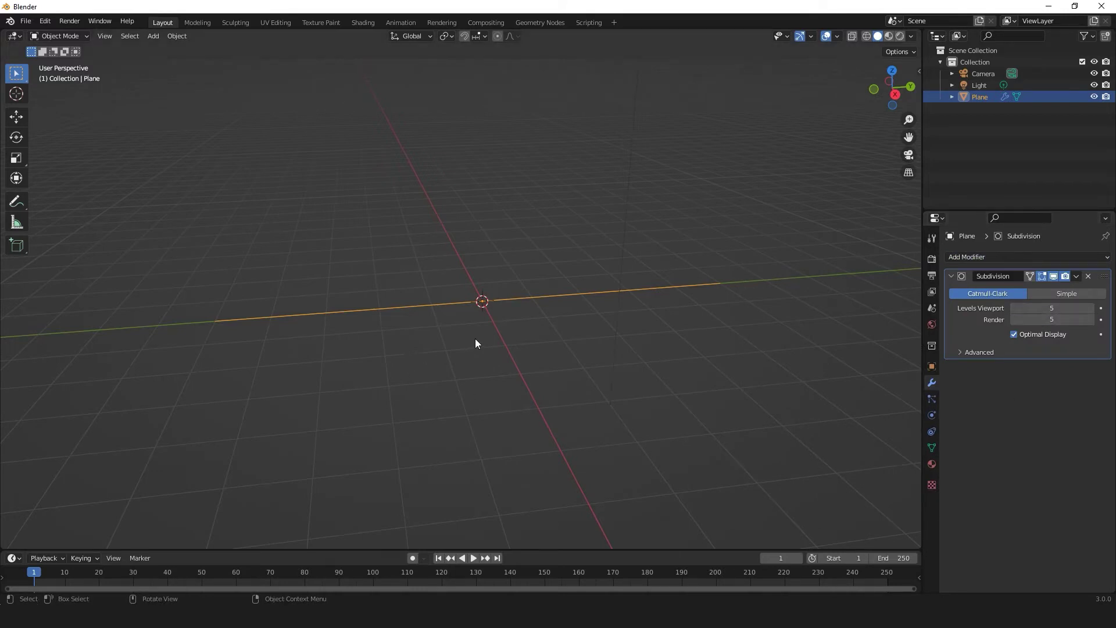
{"action": "middle_click_drag", "start_coordinate": [476, 339], "coordinate": [537, 318]}
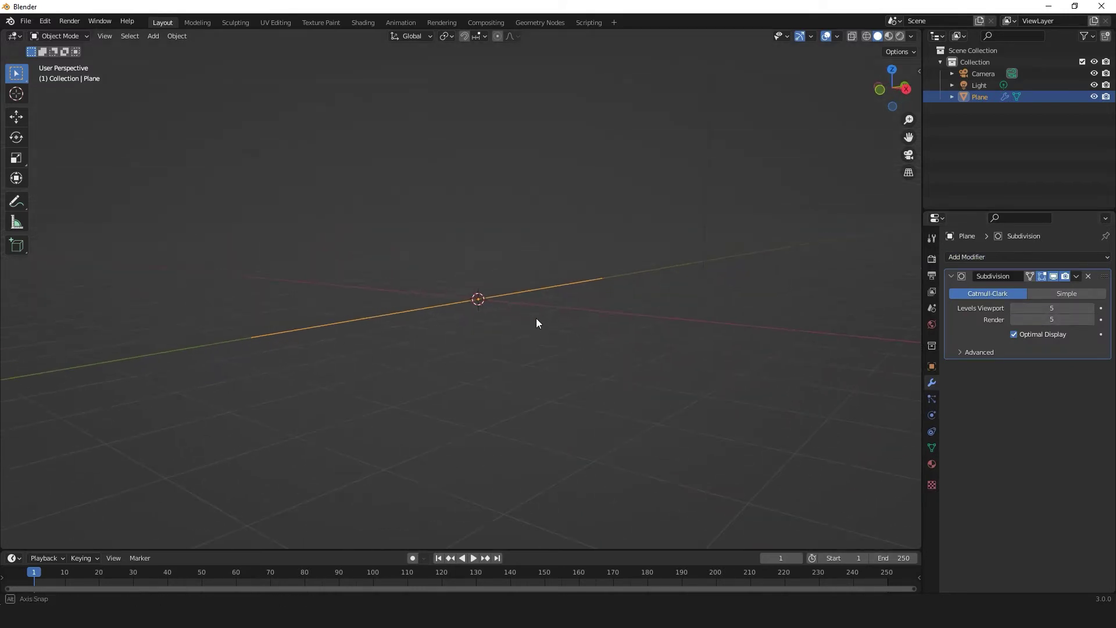
{"action": "left_click", "coordinate": [950, 277]}
Add a Displace modifier named Displace_Large with a new texture named Noise_Large.
{"action": "left_click", "coordinate": [994, 256]}
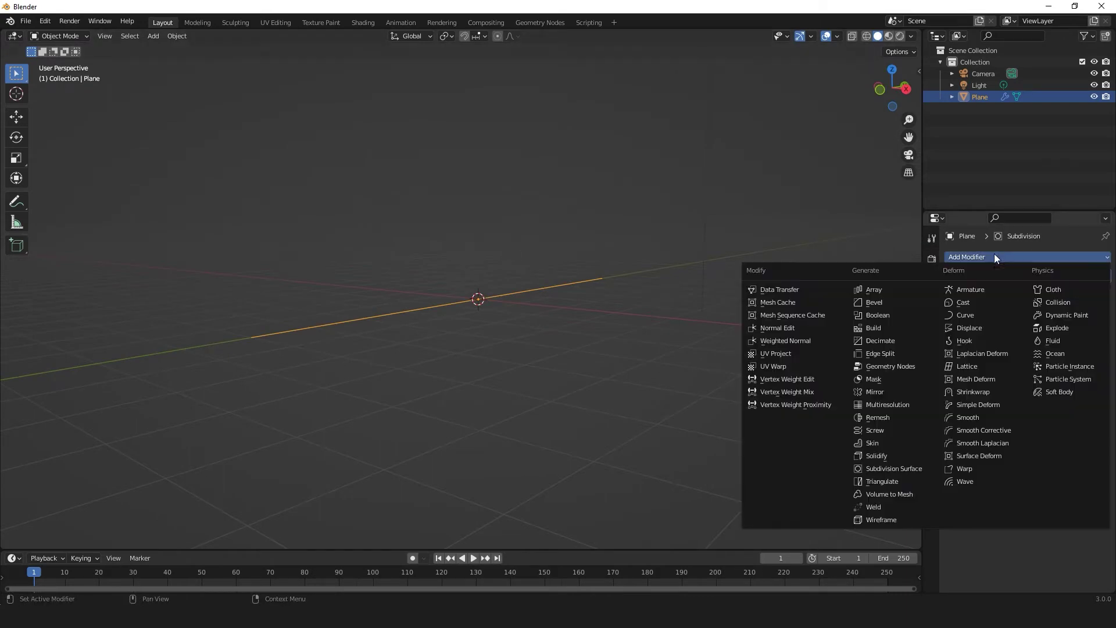
{"action": "left_click", "coordinate": [967, 327]}
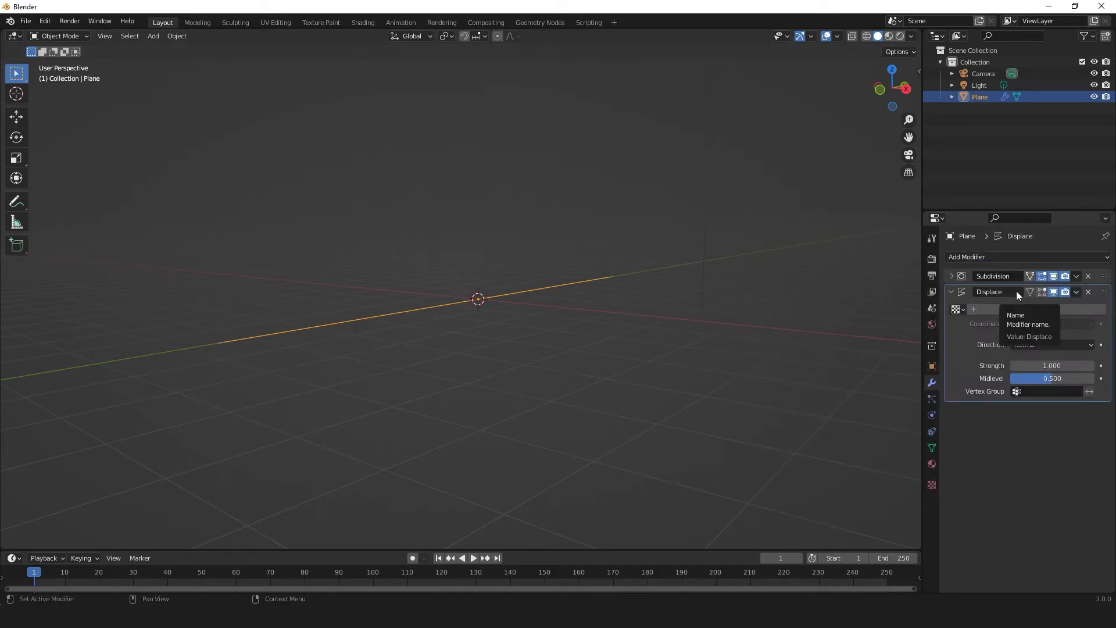
{"action": "left_click", "coordinate": [1016, 291]}
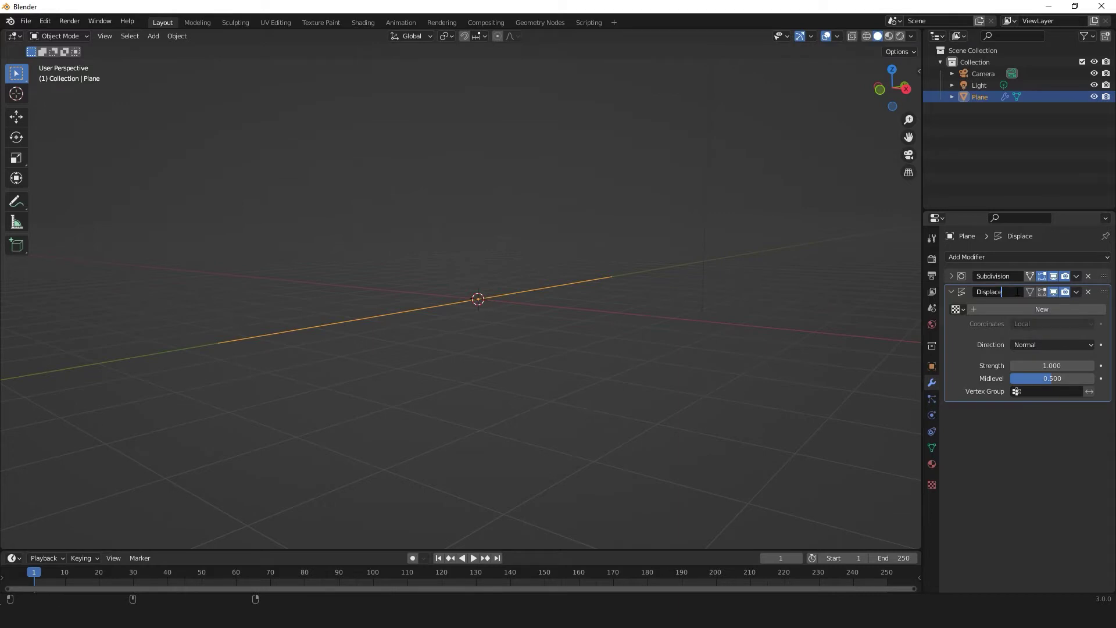
{"action": "type", "text": "_Large"}
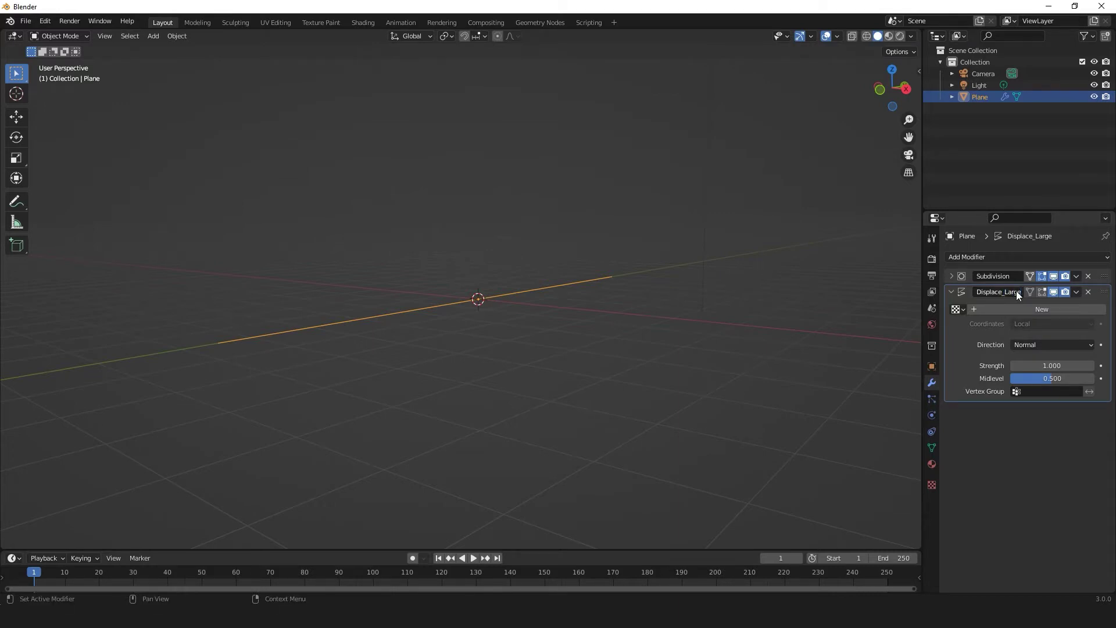
{"action": "left_click", "coordinate": [1010, 306]}
{"action": "left_click", "coordinate": [1012, 307]}
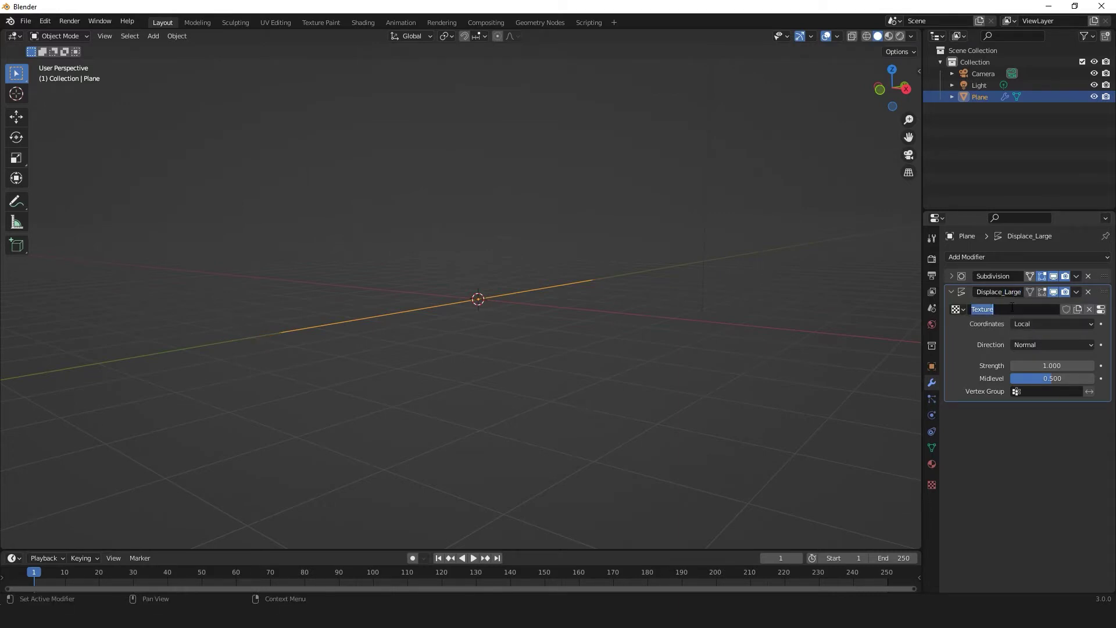
{"action": "type", "text": "Noise_L"}
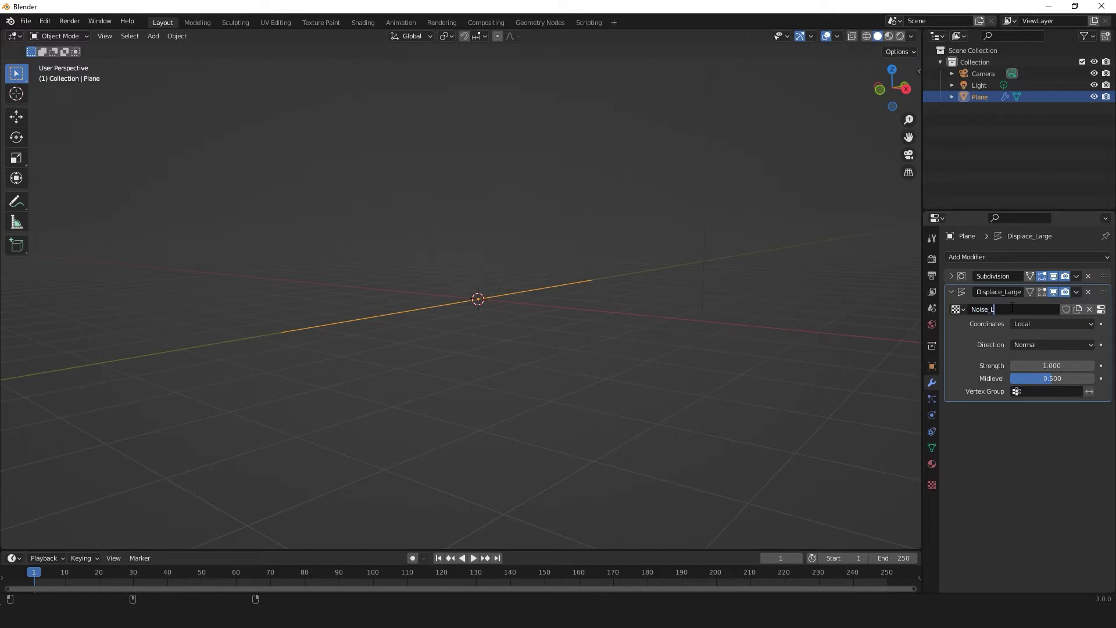
{"action": "type", "text": "arge"}
Make Noise_Large a Clouds texture and set Displace_Large's direction to RGB to XYZ.
{"action": "left_click", "coordinate": [1101, 309]}
{"action": "left_click", "coordinate": [1061, 292]}
{"action": "left_click", "coordinate": [1032, 342]}
{"action": "middle_click_drag", "start_coordinate": [639, 343], "coordinate": [552, 370]}
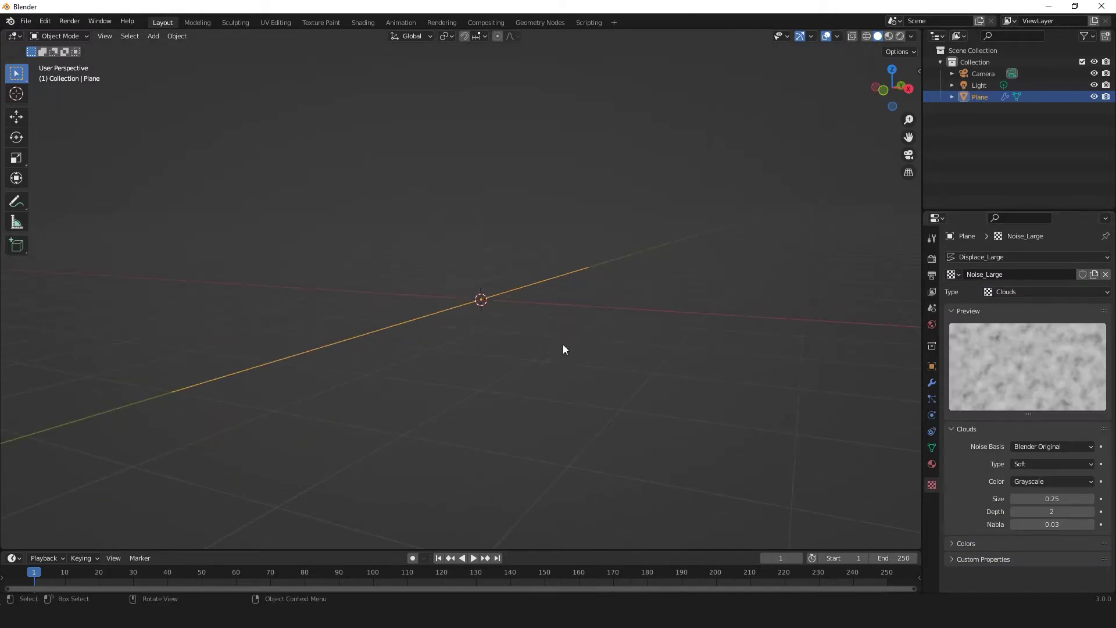
{"action": "left_click", "coordinate": [932, 381]}
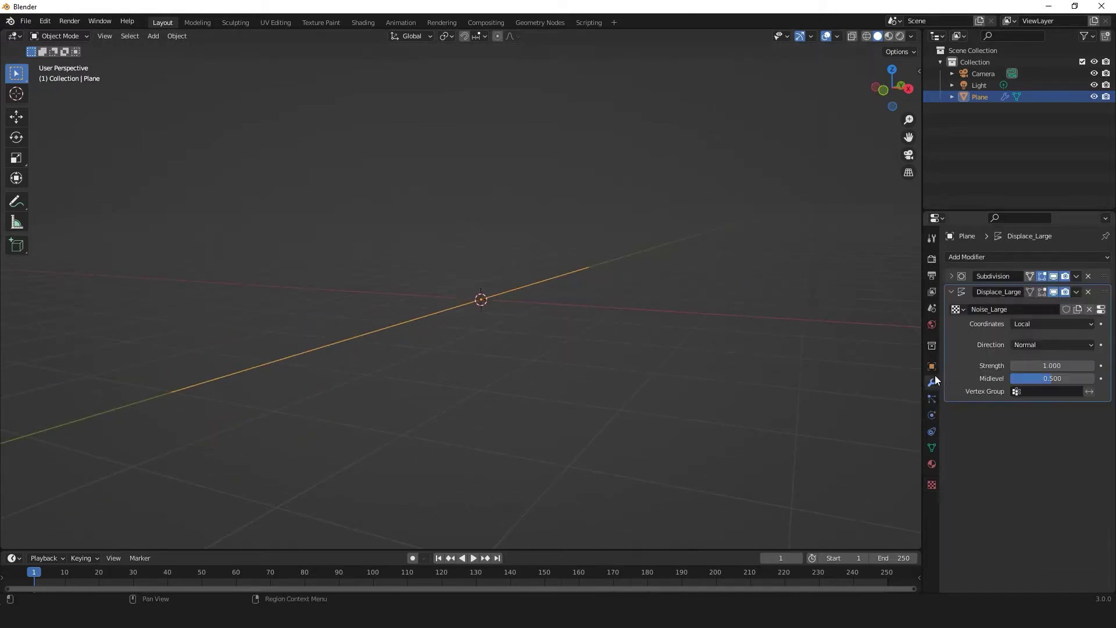
{"action": "left_click", "coordinate": [1052, 344]}
{"action": "left_click", "coordinate": [1041, 420]}
Switch the Noise_Large clouds from Grayscale to Color.
{"action": "middle_click_drag", "start_coordinate": [593, 372], "coordinate": [649, 349]}
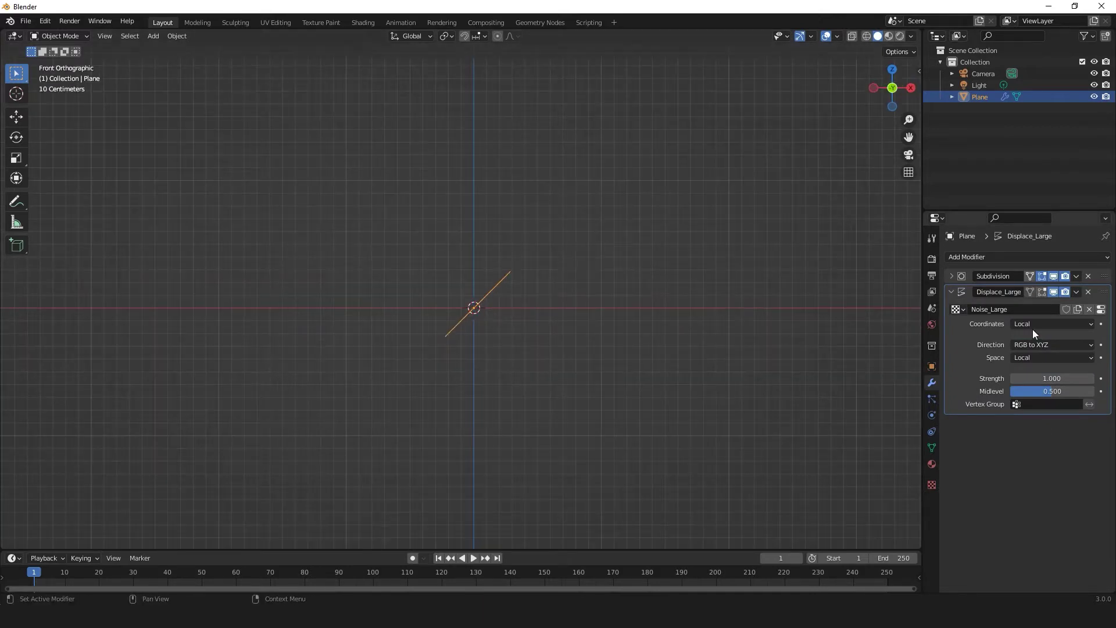
{"action": "left_click", "coordinate": [932, 484]}
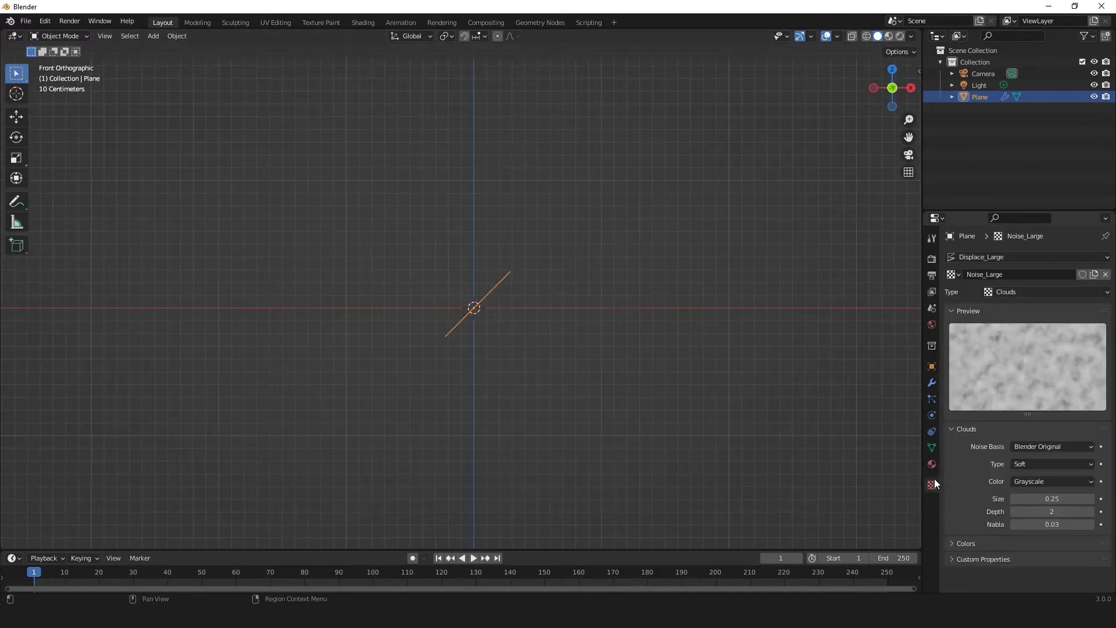
{"action": "left_click", "coordinate": [1028, 480]}
{"action": "left_click", "coordinate": [1040, 504]}
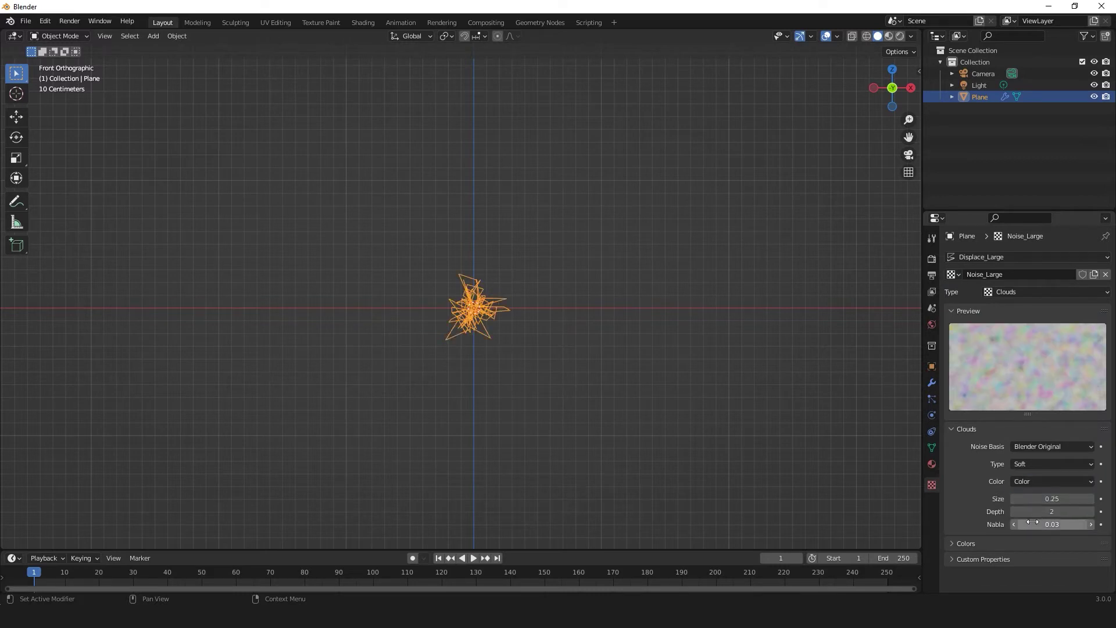
{"action": "mouse_move", "coordinate": [723, 283]}
{"action": "middle_mouse_down"}
{"action": "mouse_move", "coordinate": [647, 316]}
{"action": "mouse_move", "coordinate": [622, 301]}
{"action": "mouse_move", "coordinate": [732, 294]}
{"action": "middle_mouse_up"}
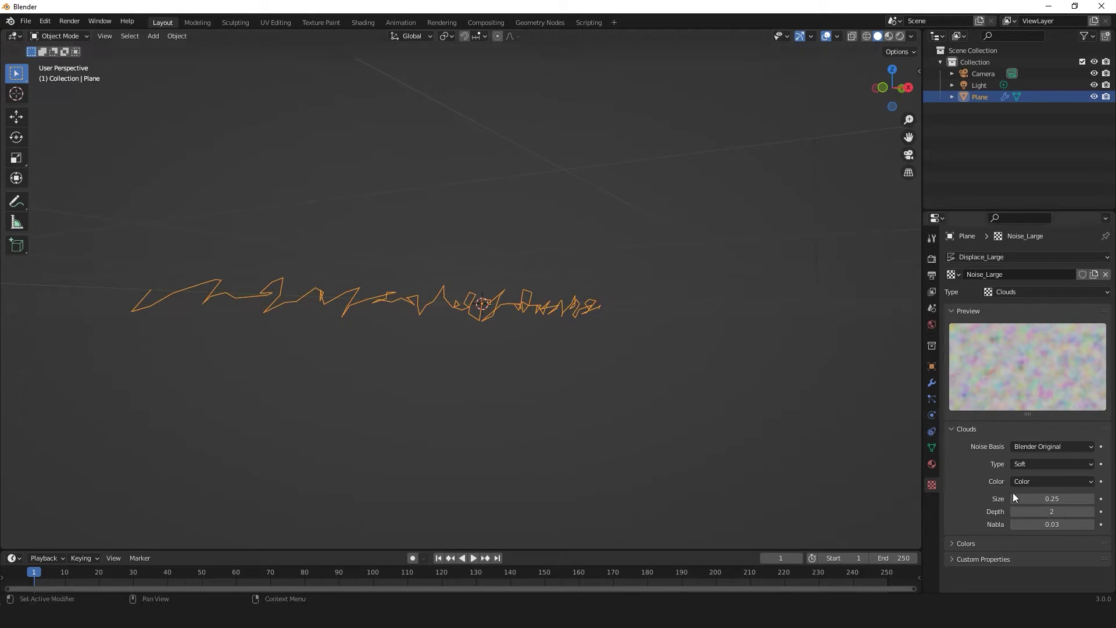
Set the Noise_Large clouds size to 1.2 and enter Edit Mode.
{"action": "left_click", "coordinate": [1030, 498]}
{"action": "type", "text": "1.2"}
{"action": "key", "text": "Return"}
{"action": "mouse_move", "coordinate": [494, 333]}
{"action": "middle_mouse_down"}
{"action": "mouse_move", "coordinate": [582, 326]}
{"action": "mouse_move", "coordinate": [506, 323]}
{"action": "middle_mouse_up"}
{"action": "left_click", "coordinate": [931, 383]}
{"action": "key", "text": "Tab"}
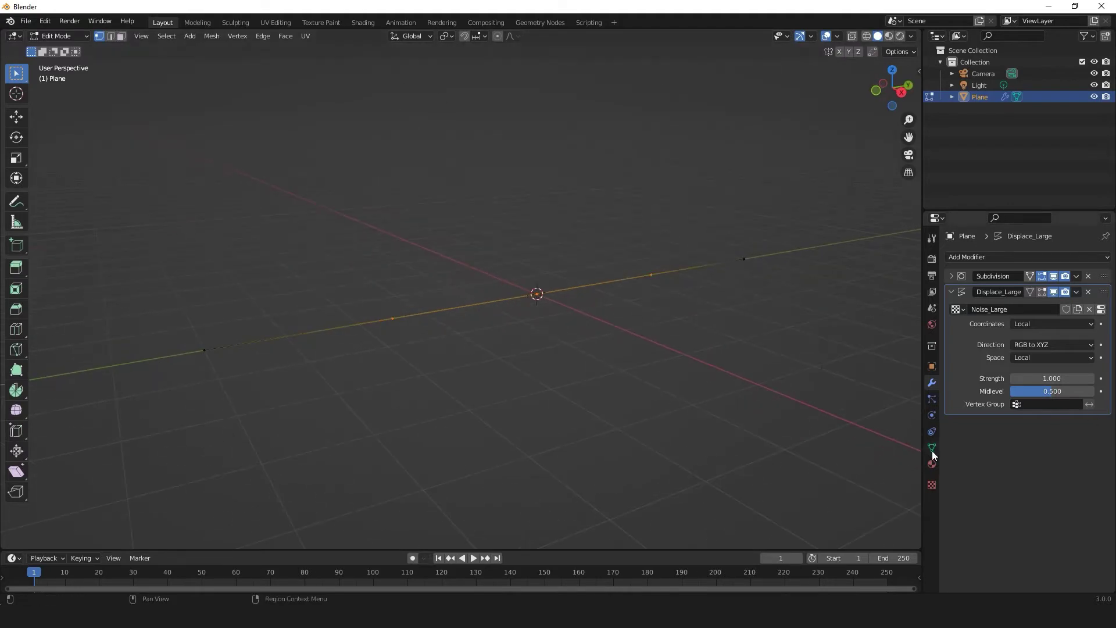
Create a new vertex group and assign all the edge's vertices to it.
{"action": "left_click", "coordinate": [932, 448]}
{"action": "left_click", "coordinate": [1101, 293]}
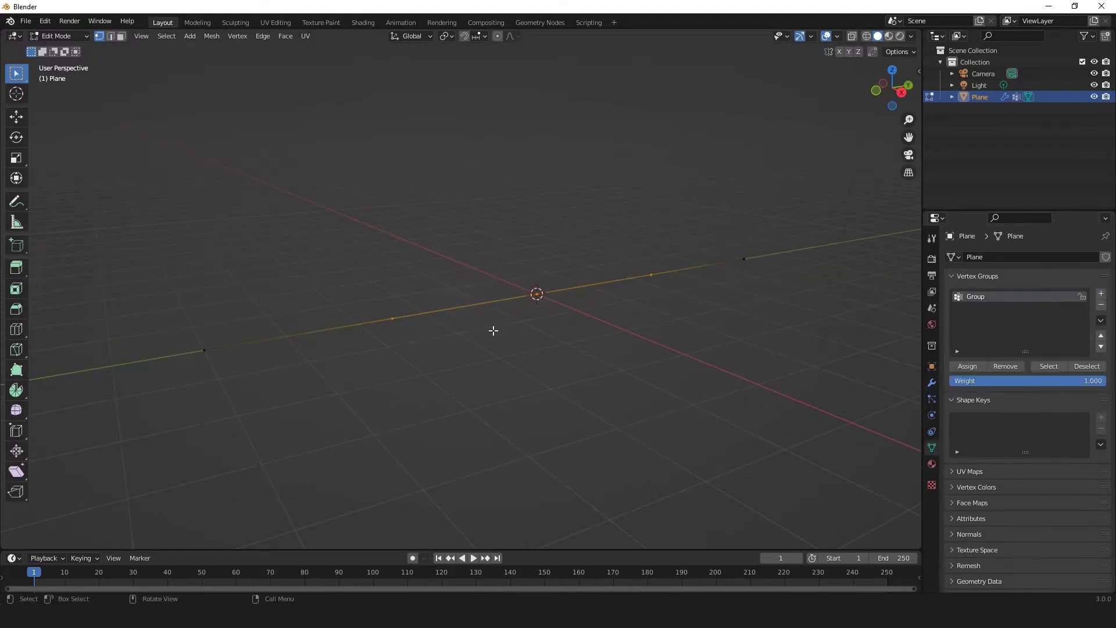
{"action": "key", "text": "a"}
{"action": "left_click", "coordinate": [967, 366]}
Adjust group weights on the end and ±2.5 m vertices, with 0.75 at Y 2.5 m.
{"action": "key", "text": "n"}
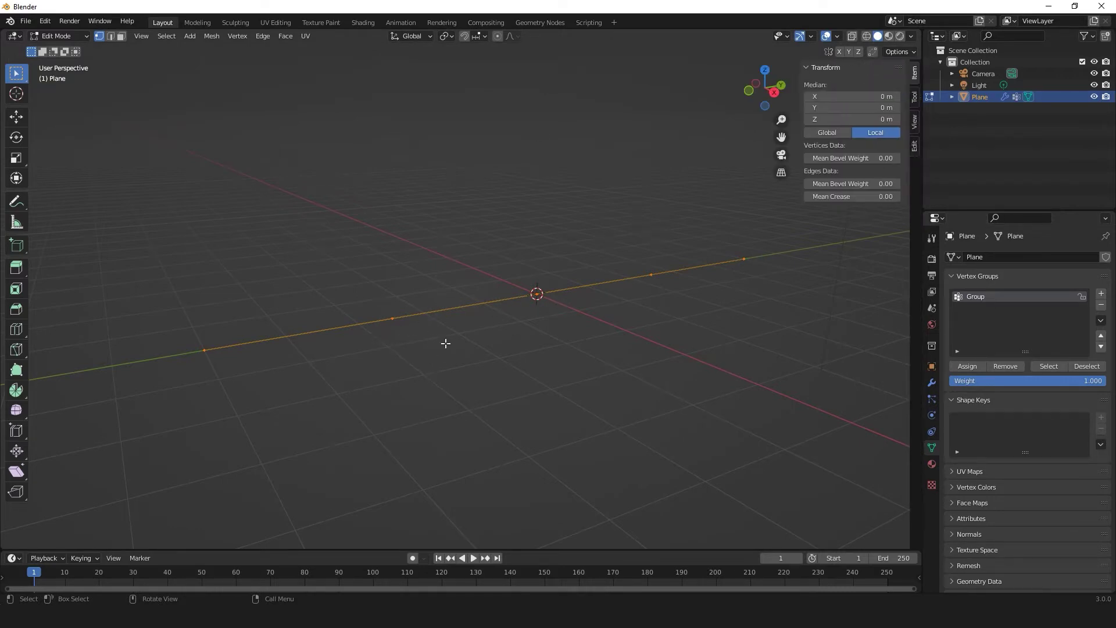
{"action": "left_click", "coordinate": [204, 349]}
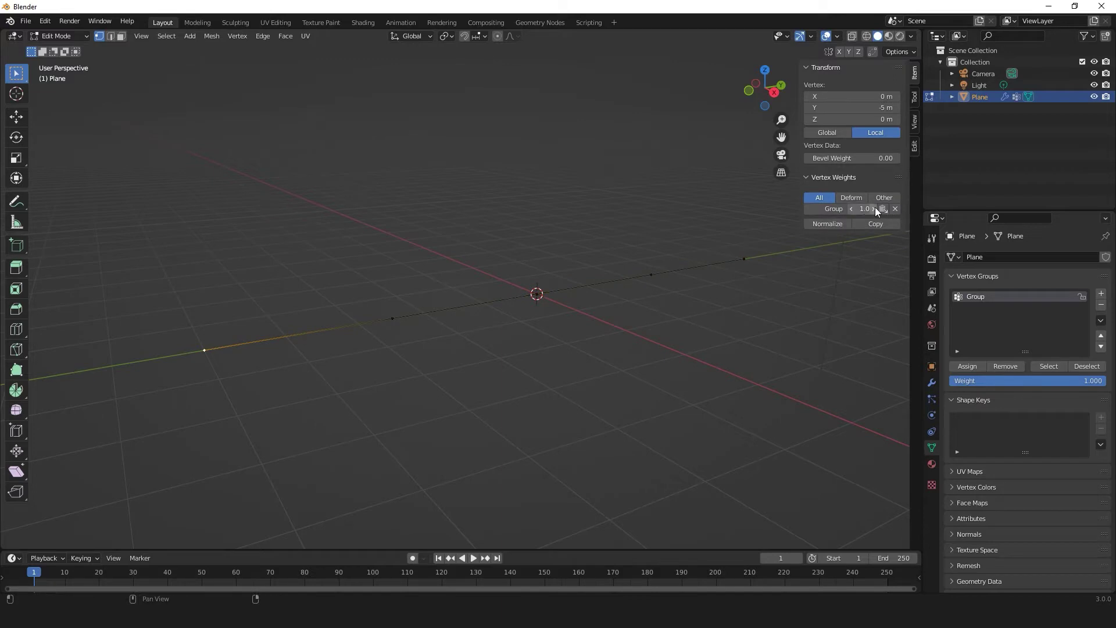
{"action": "key", "text": "Return"}
{"action": "left_click", "coordinate": [744, 259]}
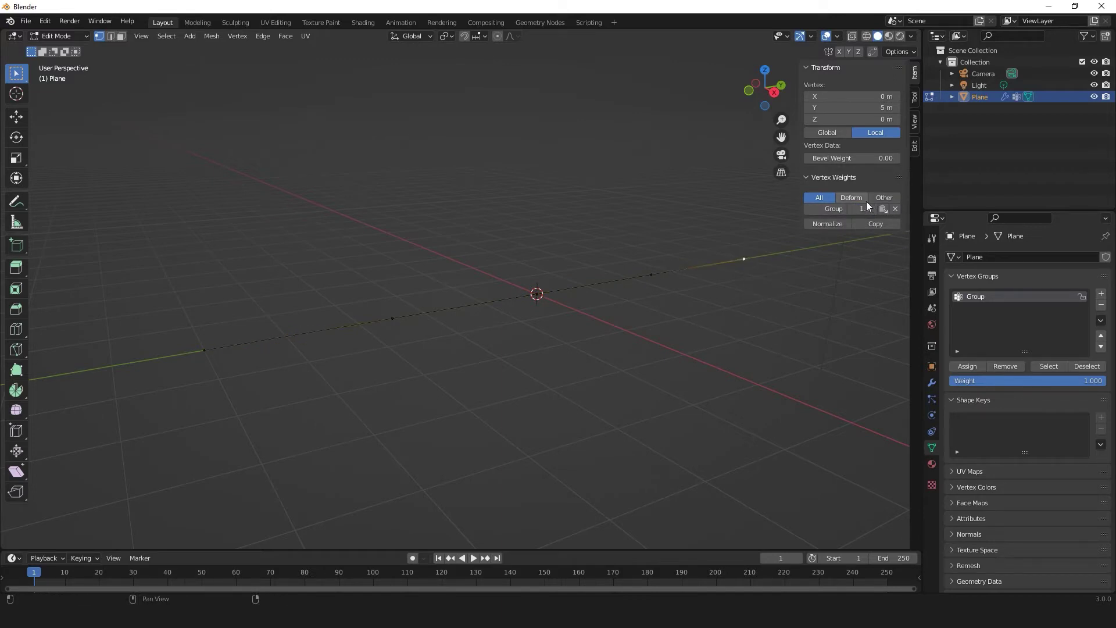
{"action": "key", "text": "BackSpace"}
{"action": "left_click", "coordinate": [394, 319]}
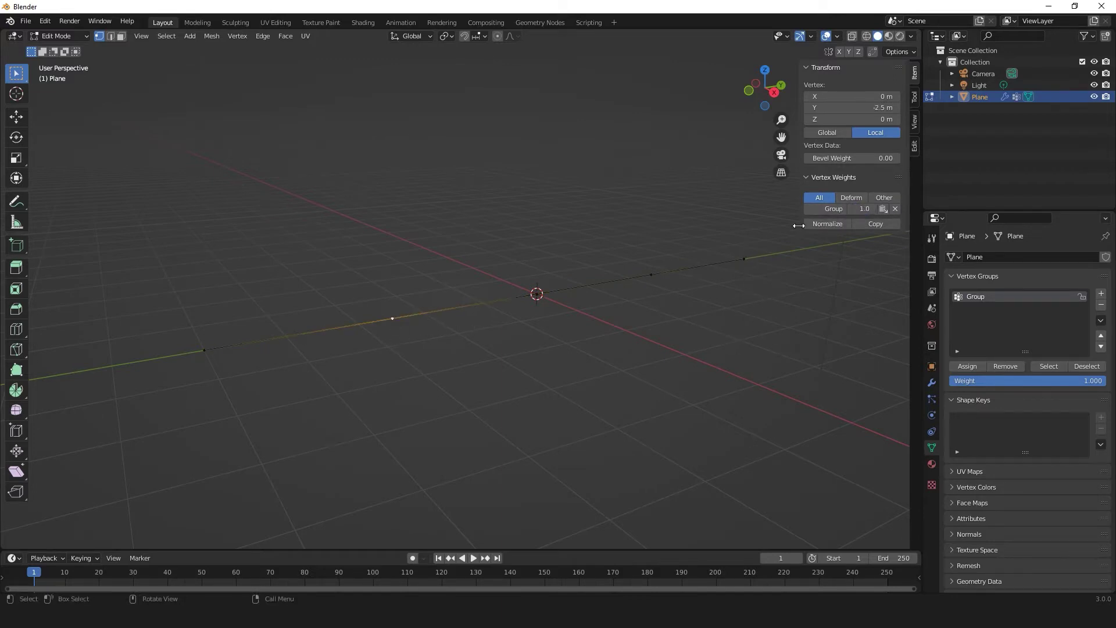
{"action": "key", "text": "Return"}
{"action": "left_click", "coordinate": [648, 278]}
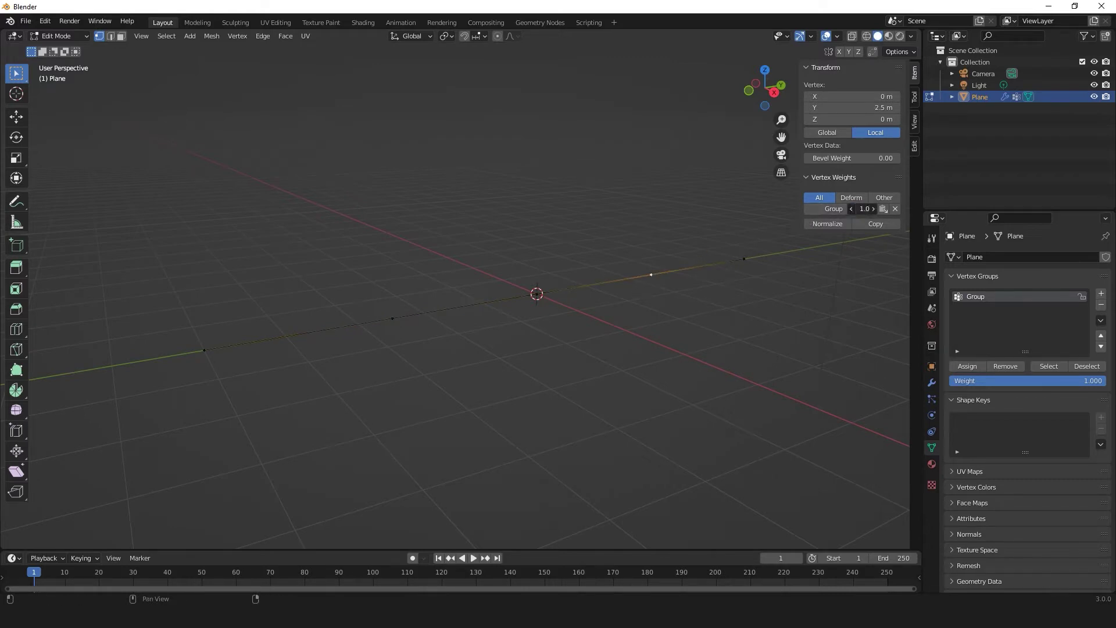
{"action": "key", "text": "Return"}
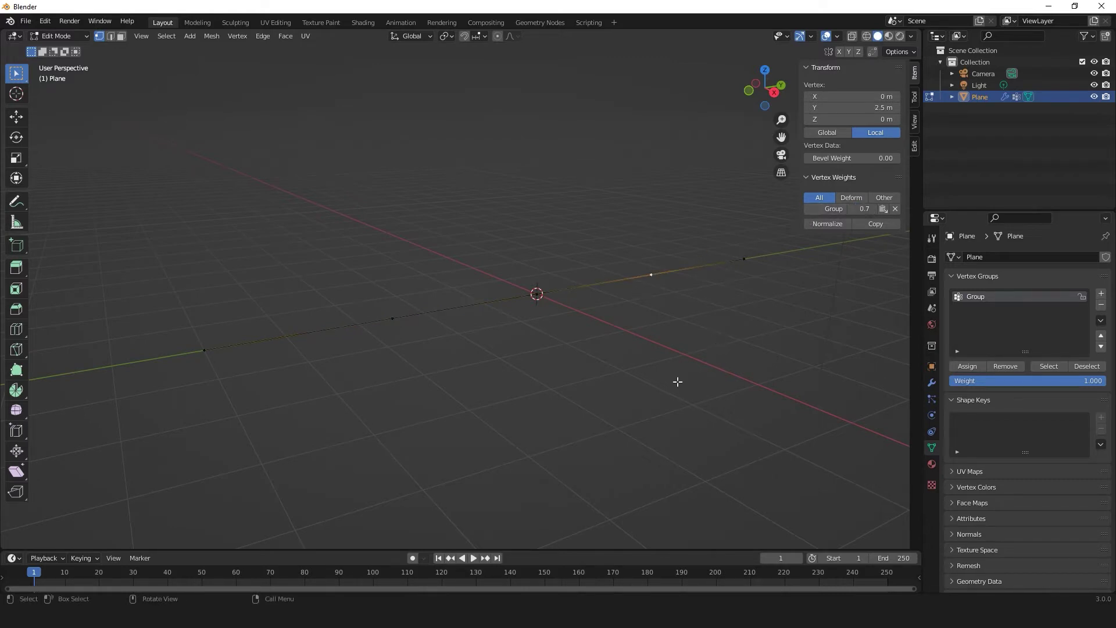
Set Displace_Large's Vertex Group to Group and check the line from the right orthographic view.
{"action": "key", "text": "Tab"}
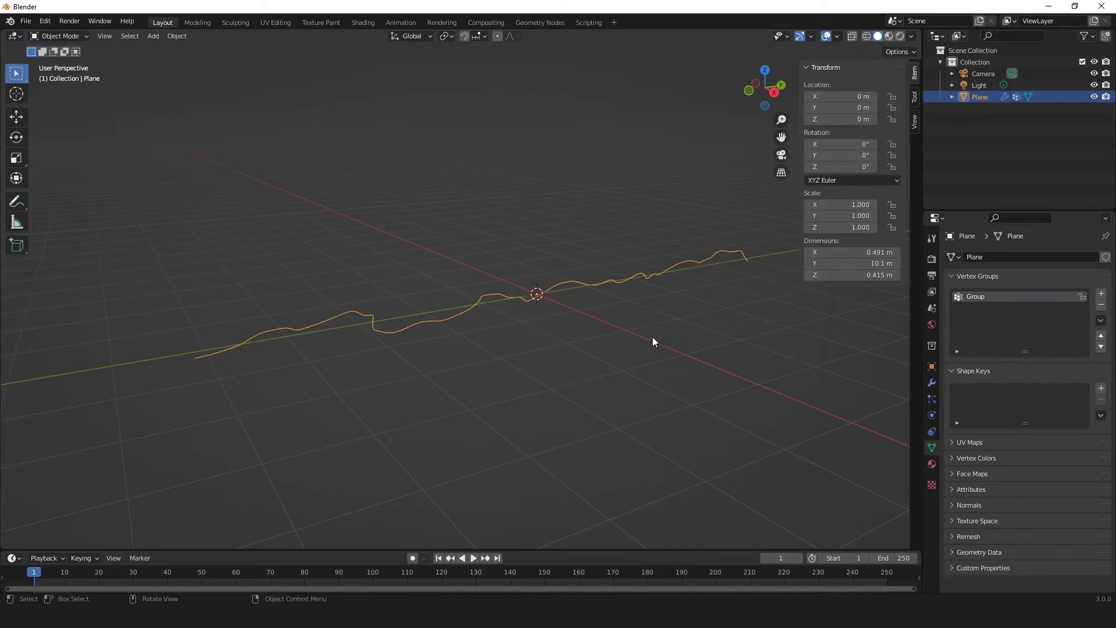
{"action": "left_click", "coordinate": [932, 383]}
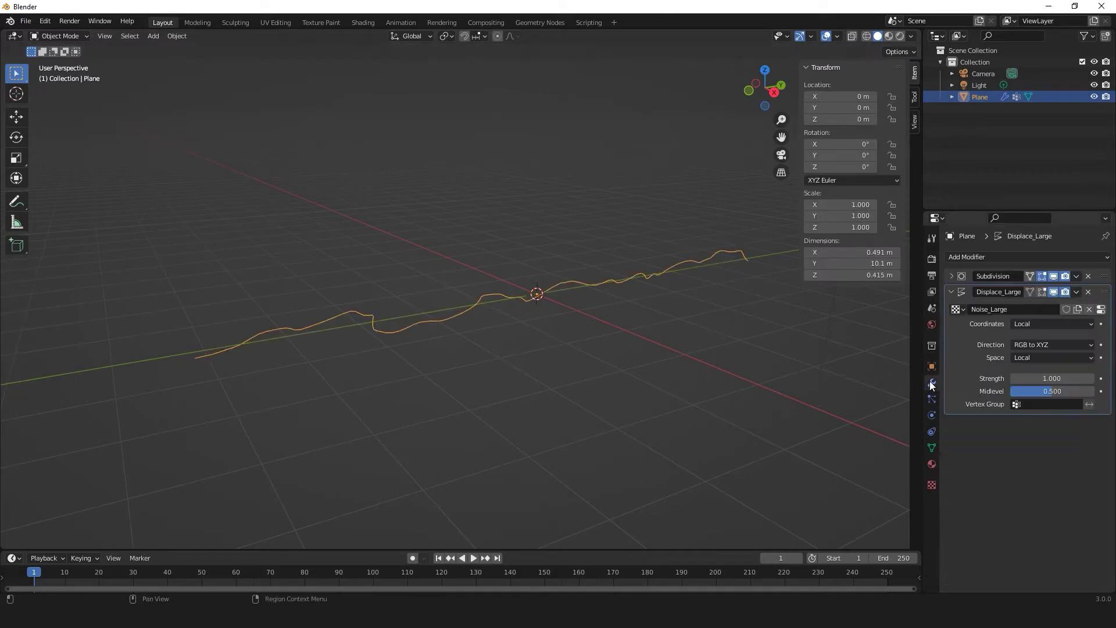
{"action": "left_click", "coordinate": [1062, 404]}
{"action": "left_click", "coordinate": [1045, 422]}
{"action": "left_click", "coordinate": [553, 385]}
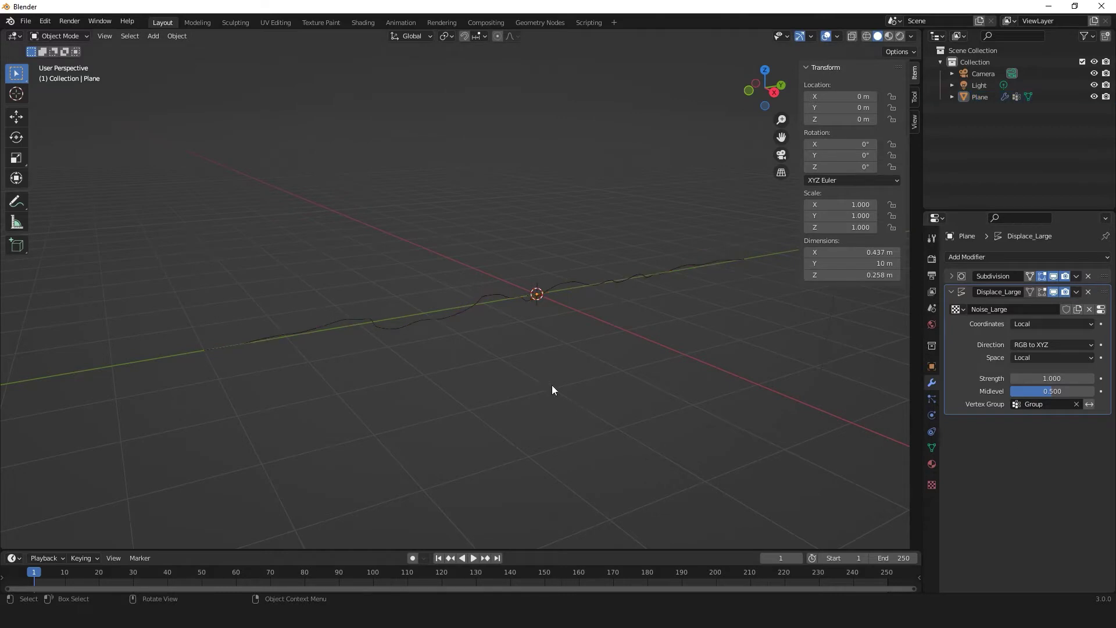
{"action": "middle_click_drag", "start_coordinate": [552, 384], "coordinate": [504, 344]}
{"action": "key", "text": "KP_3"}
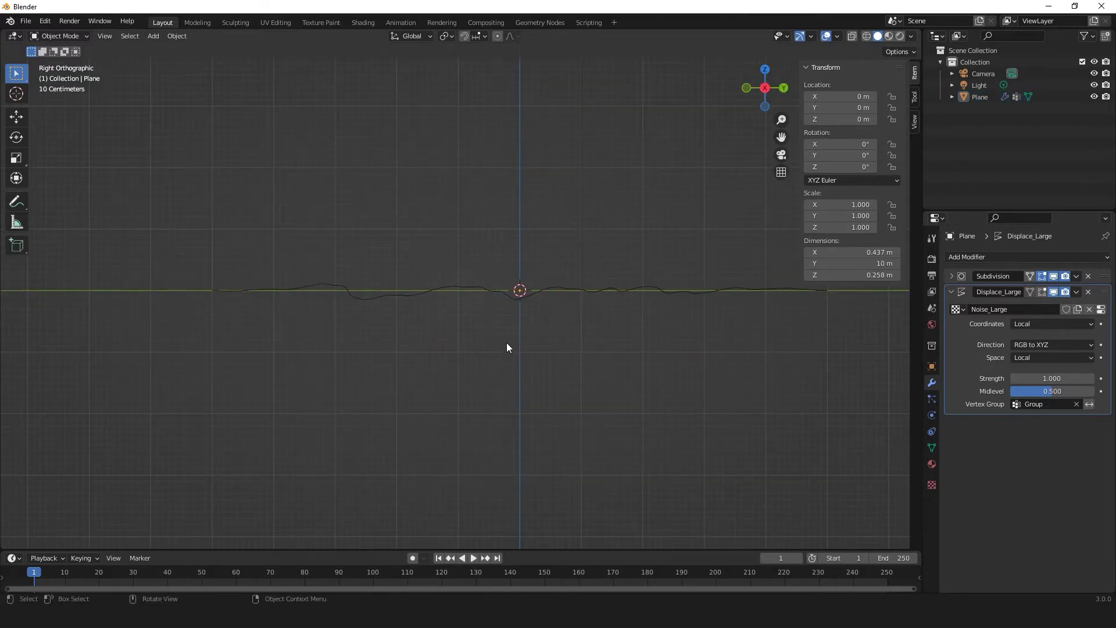
{"action": "mouse_move", "coordinate": [507, 344]}
{"action": "middle_mouse_down"}
{"action": "mouse_move", "coordinate": [570, 401]}
{"action": "mouse_move", "coordinate": [688, 354]}
{"action": "mouse_move", "coordinate": [642, 319]}
{"action": "mouse_move", "coordinate": [611, 326]}
{"action": "mouse_move", "coordinate": [628, 308]}
{"action": "mouse_move", "coordinate": [505, 288]}
{"action": "middle_mouse_up"}
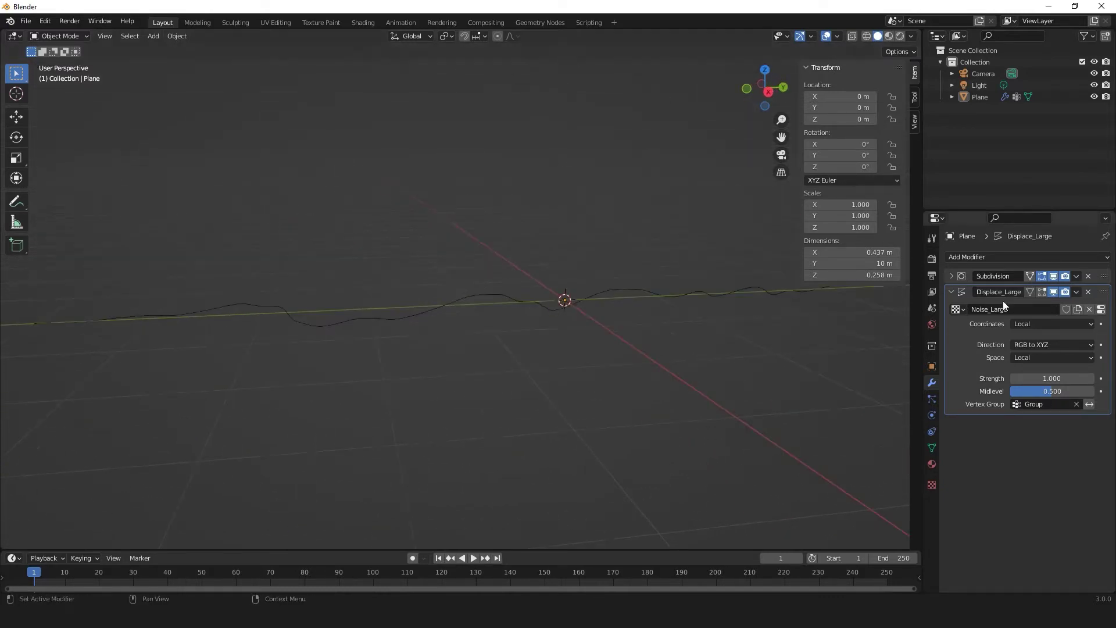
Add a second Subdivision Surface modifier with viewport level 2.
{"action": "left_click", "coordinate": [954, 294]}
{"action": "left_click", "coordinate": [981, 256]}
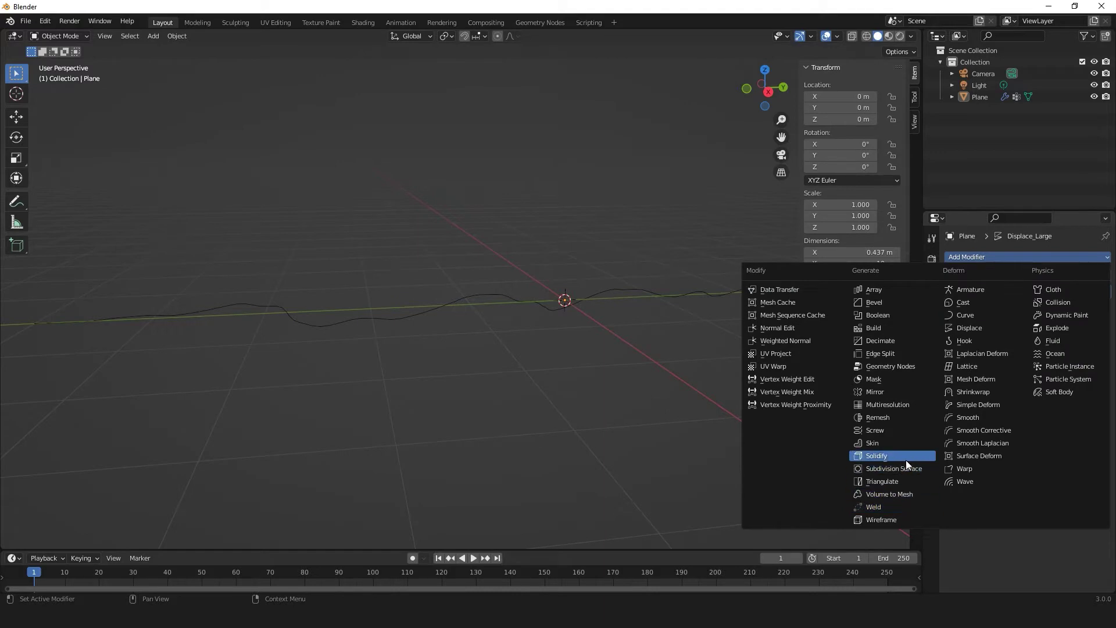
{"action": "left_click", "coordinate": [906, 460]}
{"action": "left_click", "coordinate": [1089, 340]}
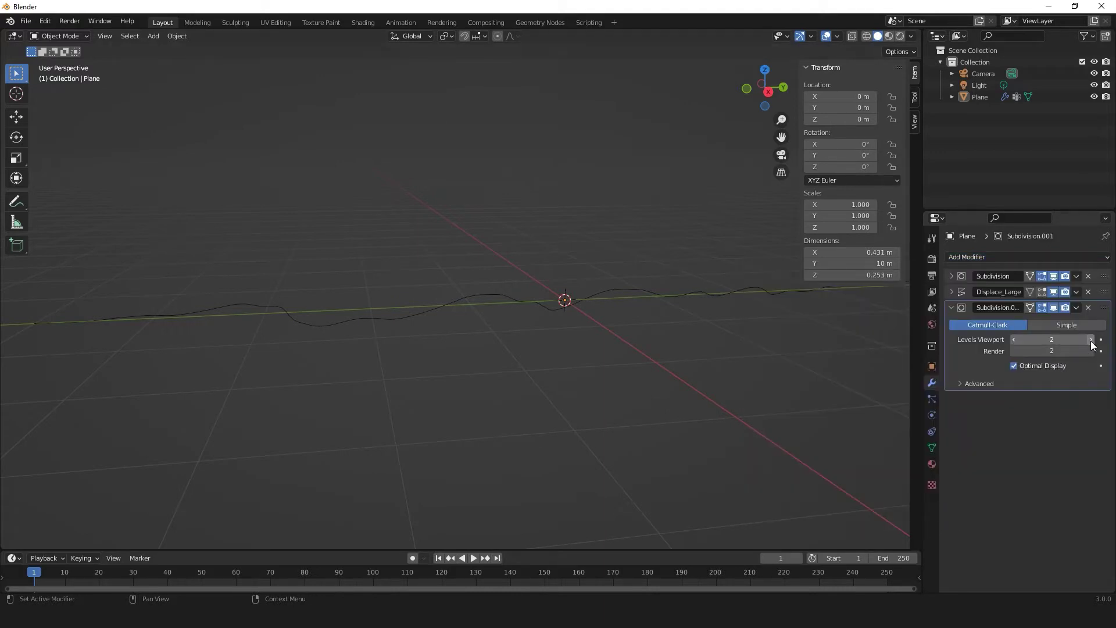
{"action": "left_click", "coordinate": [950, 308]}
Add a Displace modifier named Displace_Small with a new texture named Noise_Small.
{"action": "left_click", "coordinate": [975, 256]}
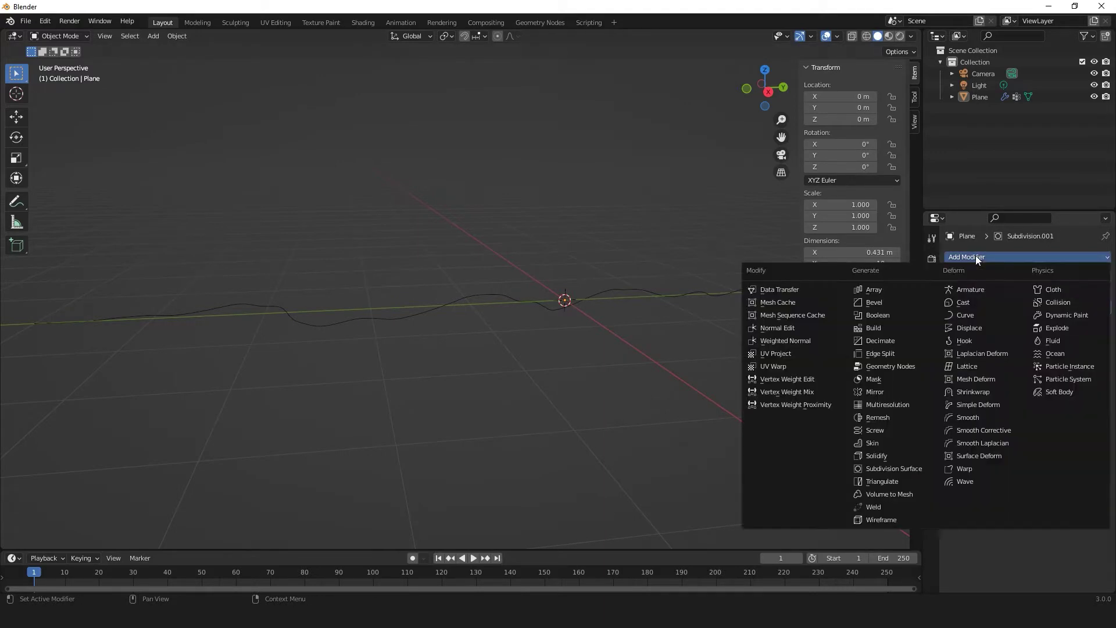
{"action": "left_click", "coordinate": [986, 339]}
{"action": "type", "text": "_Sma"}
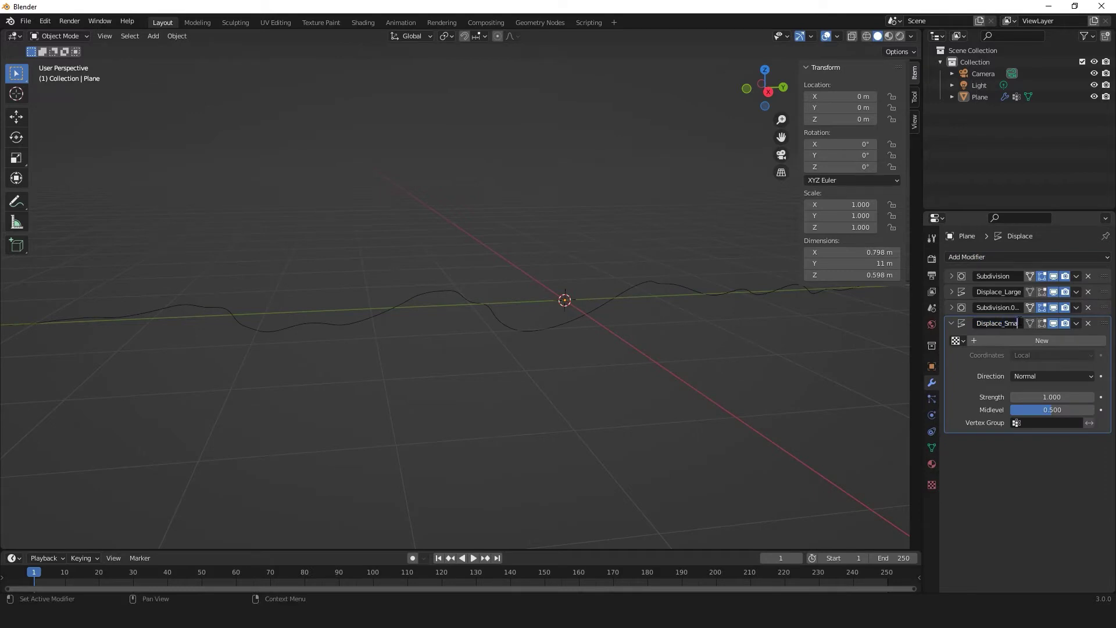
{"action": "left_click", "coordinate": [1027, 342]}
{"action": "double_click", "coordinate": [1028, 341]}
{"action": "key", "text": "BackSpace"}
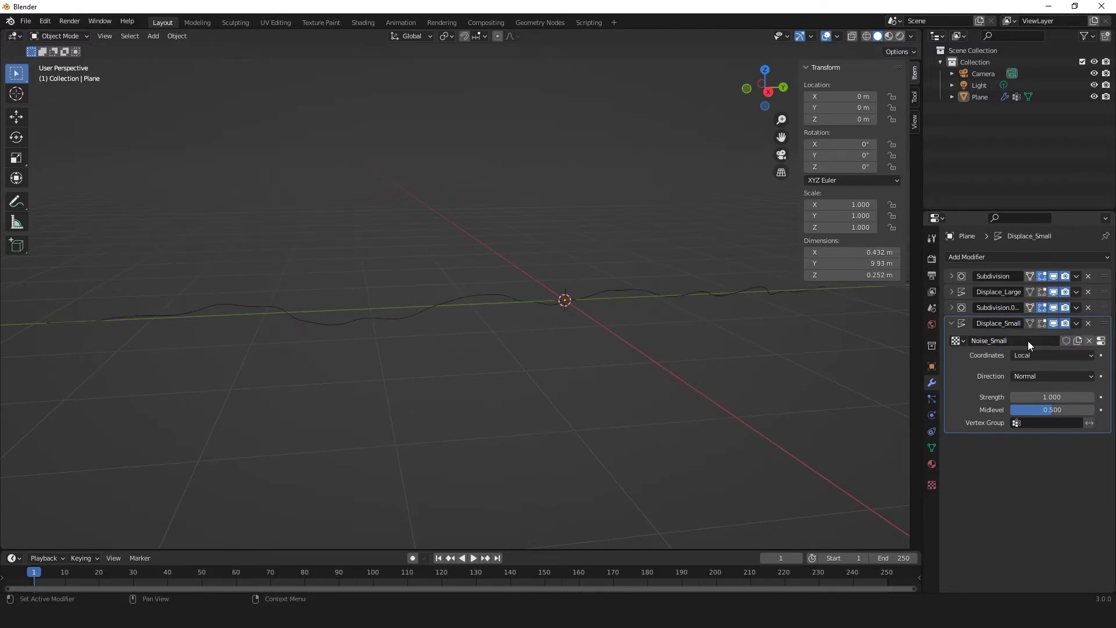
{"action": "key", "text": "Return"}
Set Displace_Small's direction to RGB to XYZ and the Noise_Small clouds size to 0.25.
{"action": "left_click", "coordinate": [1045, 373]}
{"action": "left_click", "coordinate": [1079, 425]}
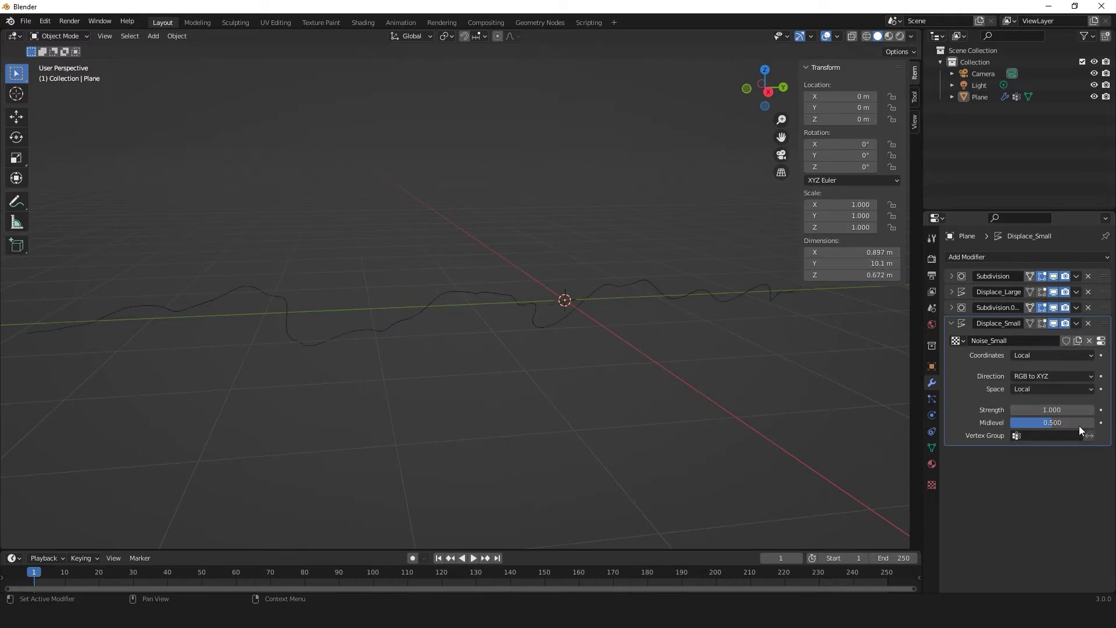
{"action": "left_click", "coordinate": [1100, 341]}
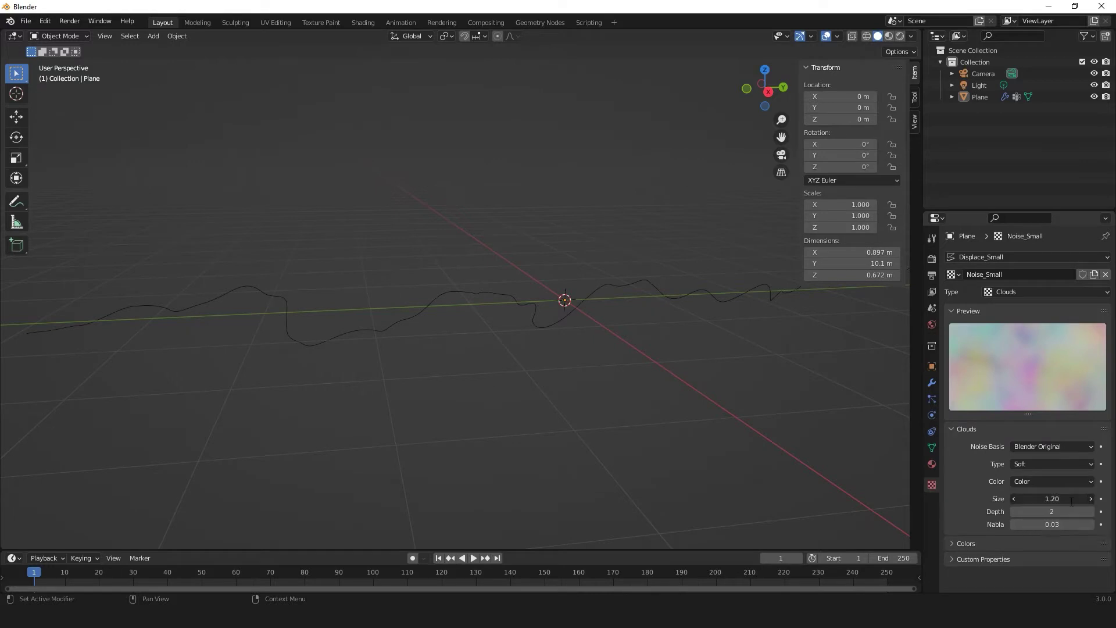
{"action": "type", "text": ".25"}
{"action": "key", "text": "Return"}
{"action": "left_click", "coordinate": [931, 383]}
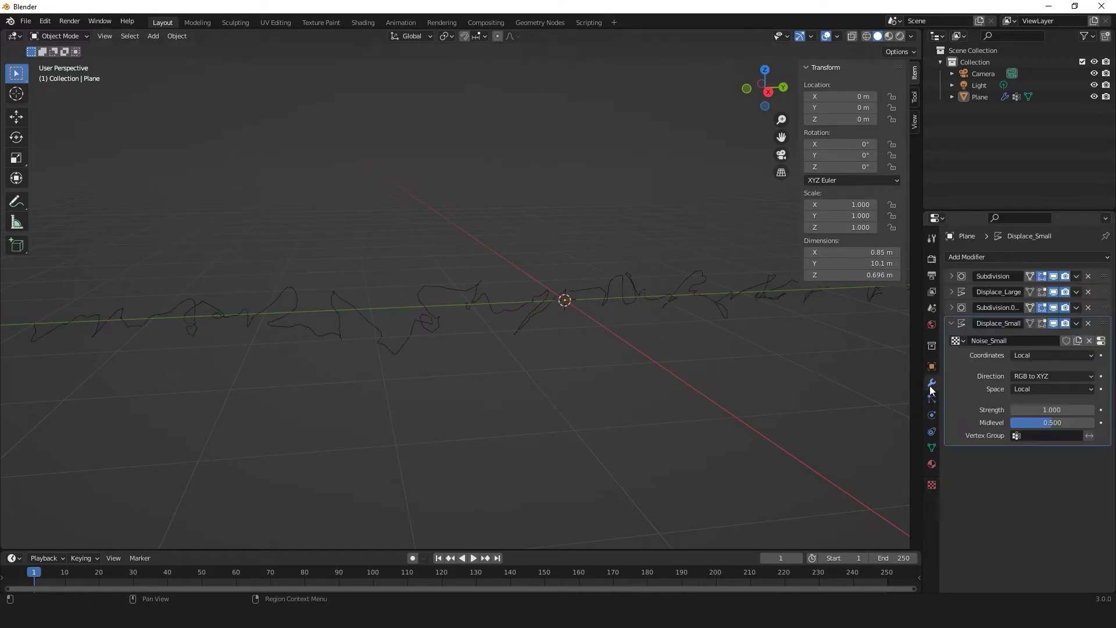
{"action": "middle_click_drag", "start_coordinate": [332, 343], "coordinate": [368, 325]}
{"action": "key", "text": "n"}
{"action": "middle_click_drag", "start_coordinate": [883, 300], "coordinate": [570, 389]}
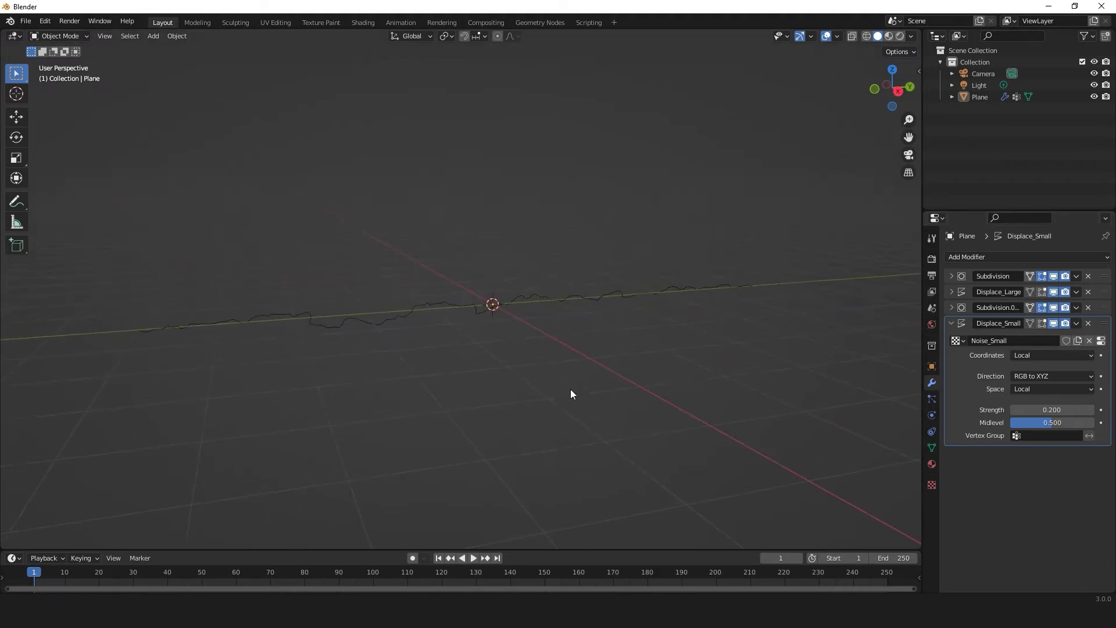
{"action": "left_click", "coordinate": [952, 323]}
Add a Skin modifier and shrink the skin radius of all points to a thin line.
{"action": "left_click", "coordinate": [988, 256]}
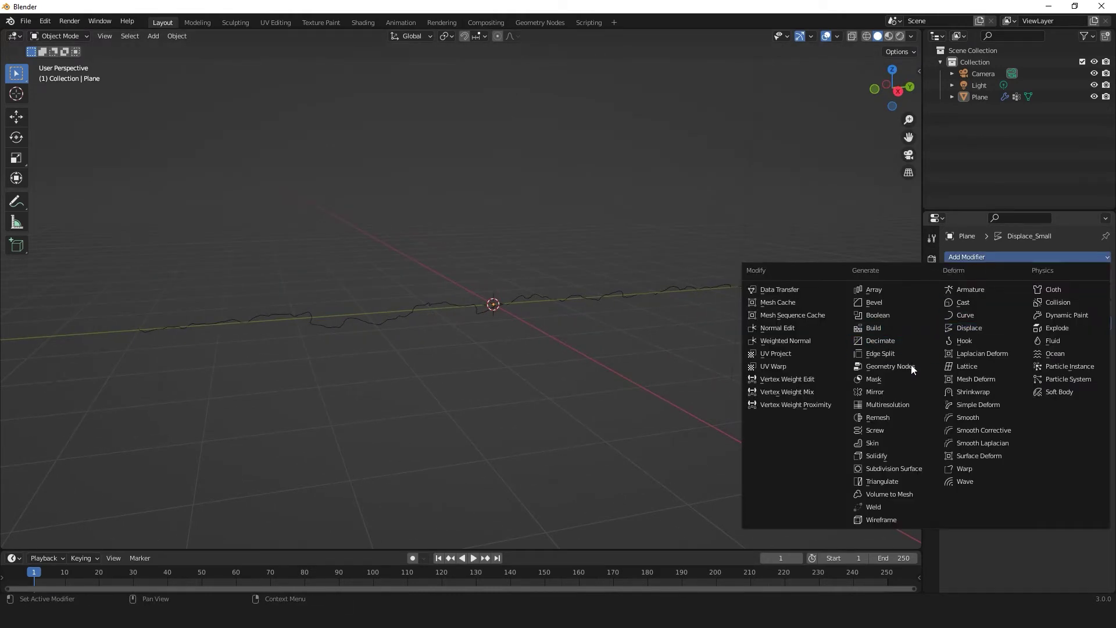
{"action": "left_click", "coordinate": [903, 443]}
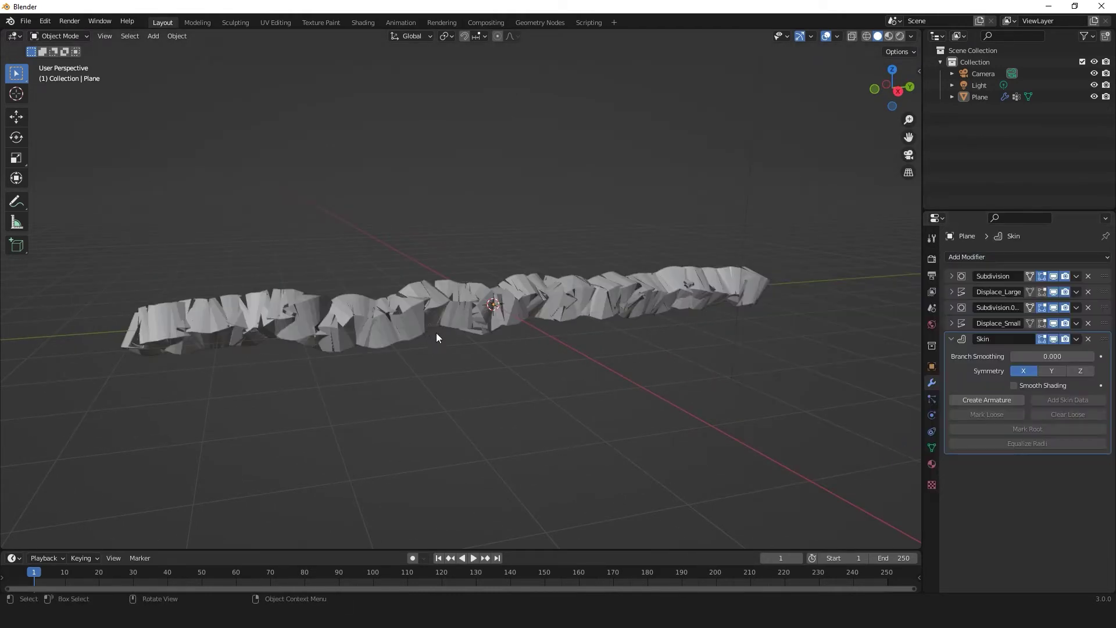
{"action": "middle_click_drag", "start_coordinate": [436, 333], "coordinate": [486, 320]}
{"action": "left_click", "coordinate": [407, 329]}
{"action": "scroll", "coordinate": [414, 337], "scroll_direction": "up", "scroll_amount": 3}
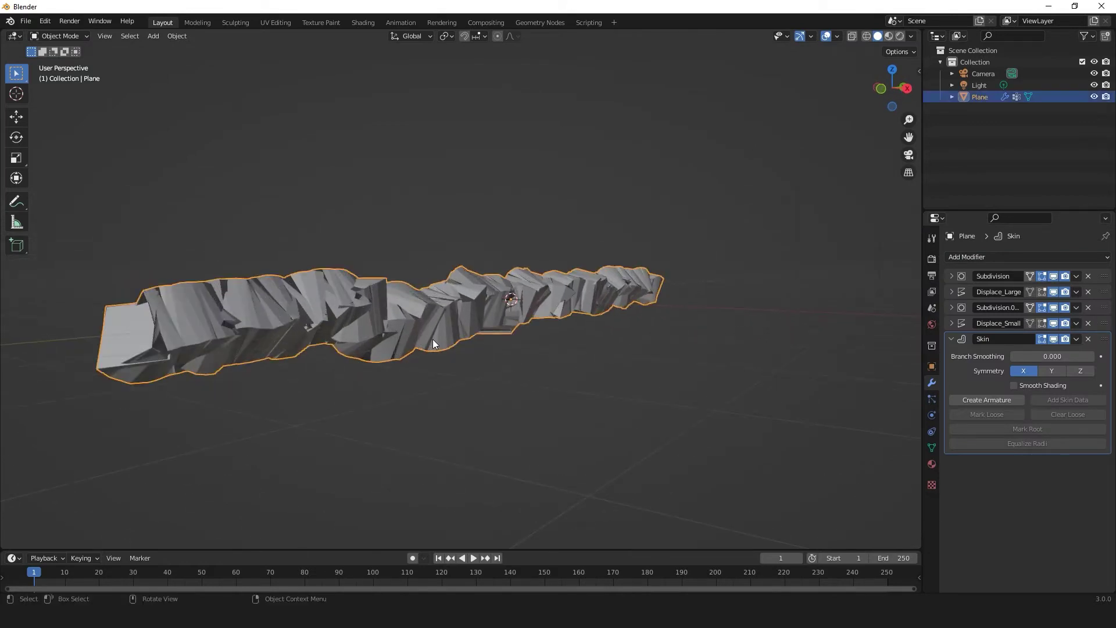
{"action": "key", "text": "Tab"}
{"action": "key", "text": "ctrl+a"}
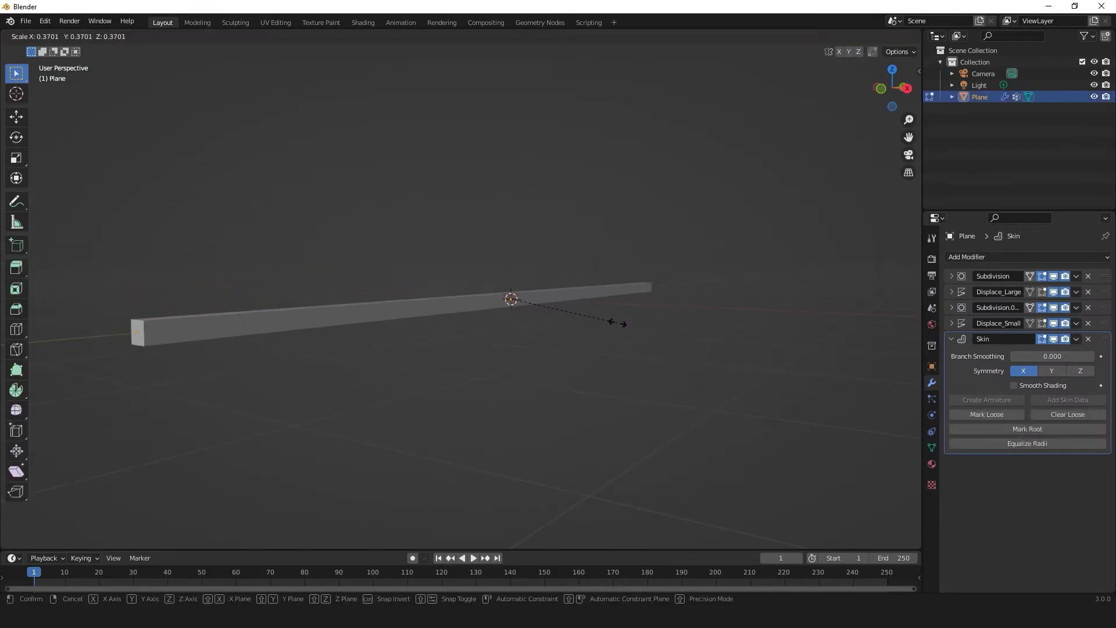
{"action": "left_click", "coordinate": [626, 324]}
Enable Smooth Shading on the Skin modifier.
{"action": "middle_click_drag", "start_coordinate": [412, 356], "coordinate": [450, 356]}
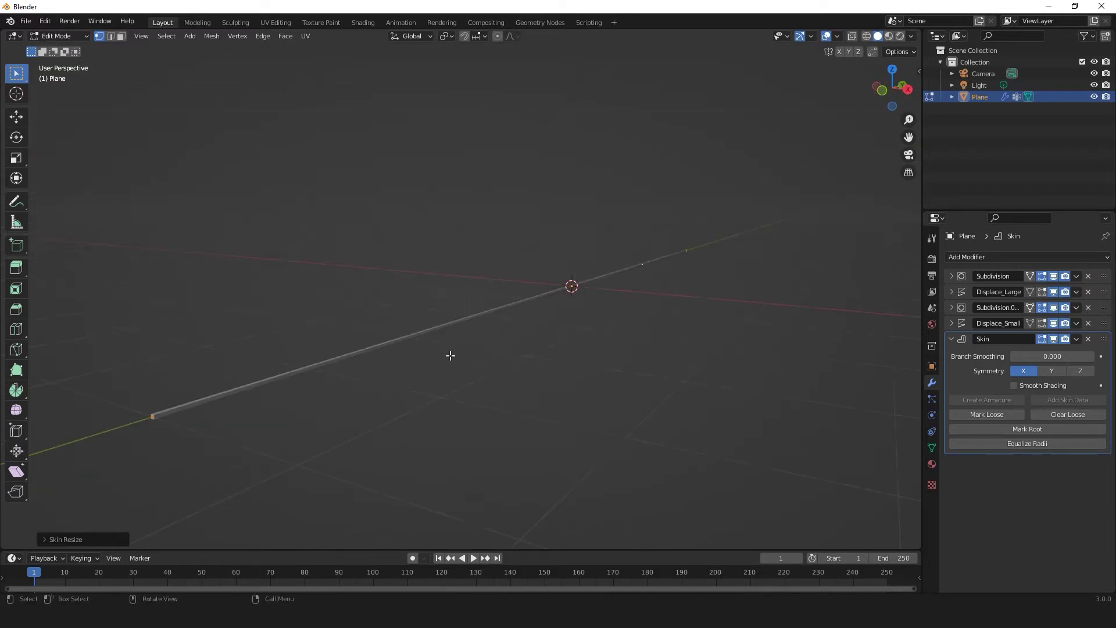
{"action": "key", "text": "Tab"}
{"action": "left_click", "coordinate": [1025, 385]}
{"action": "middle_click_drag", "start_coordinate": [302, 348], "coordinate": [176, 369]}
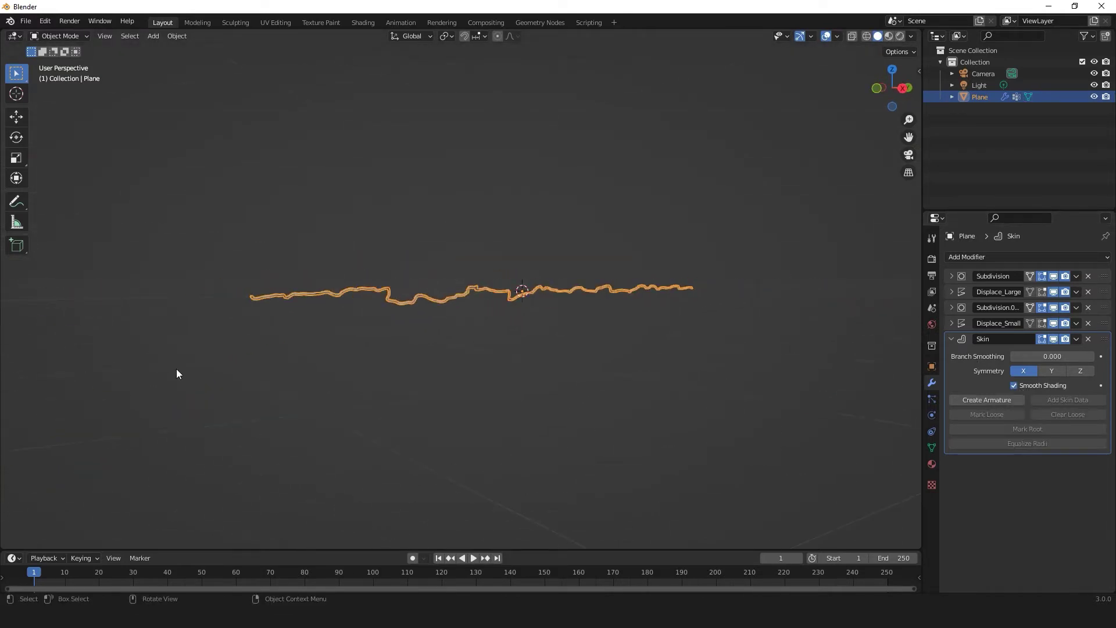
Taper the bolt by shrinking the skin radius further at points toward the ends.
{"action": "key", "text": "Tab"}
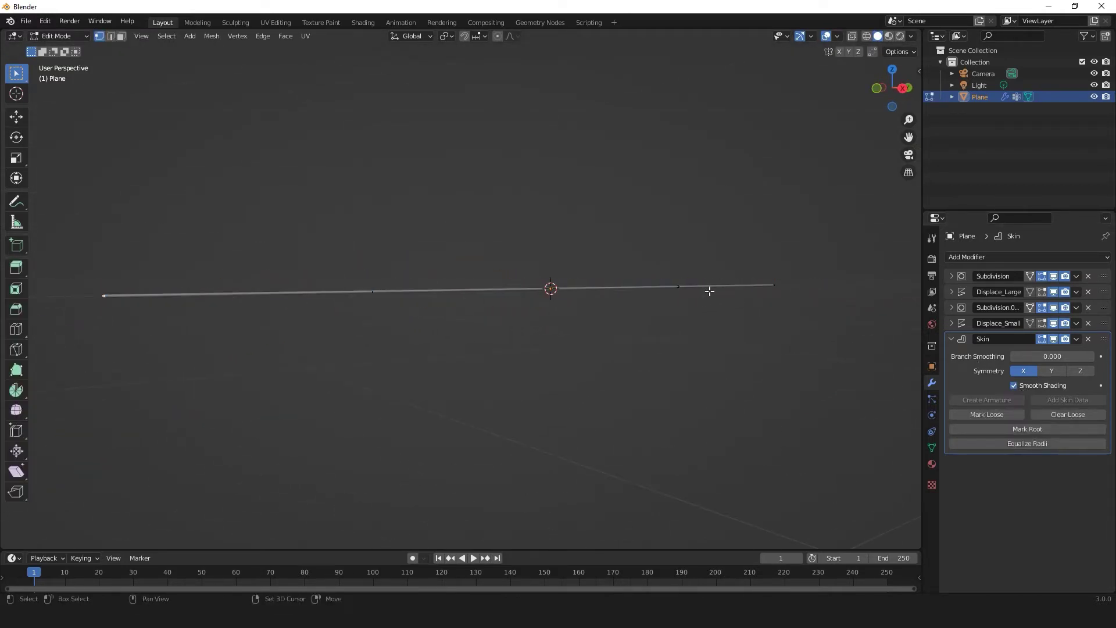
{"action": "key", "text": "ctrl+a"}
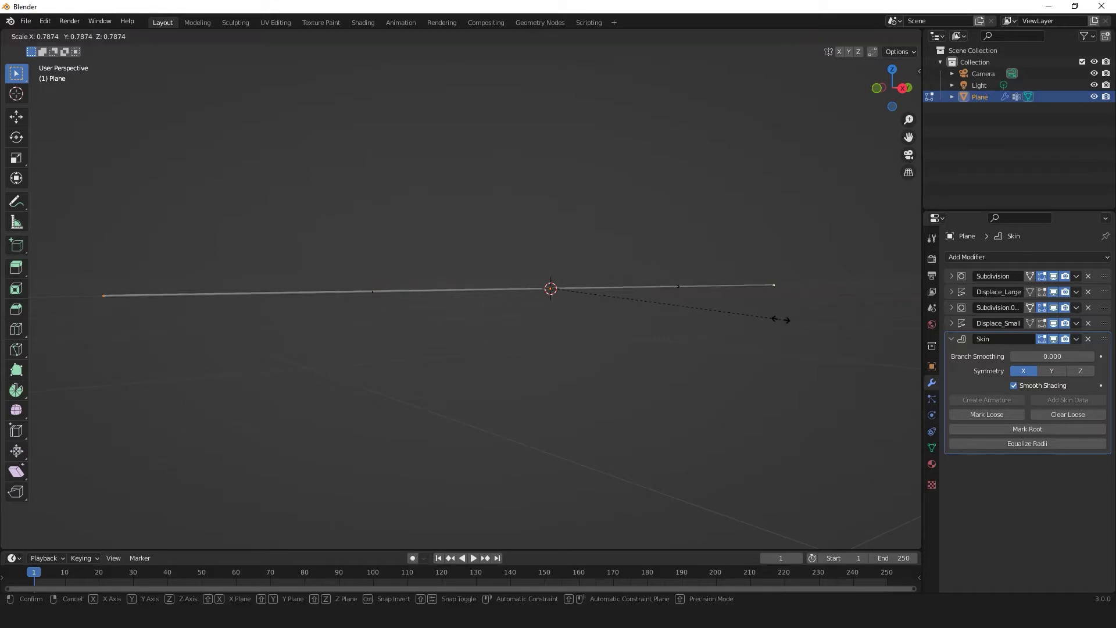
{"action": "left_click", "coordinate": [751, 329]}
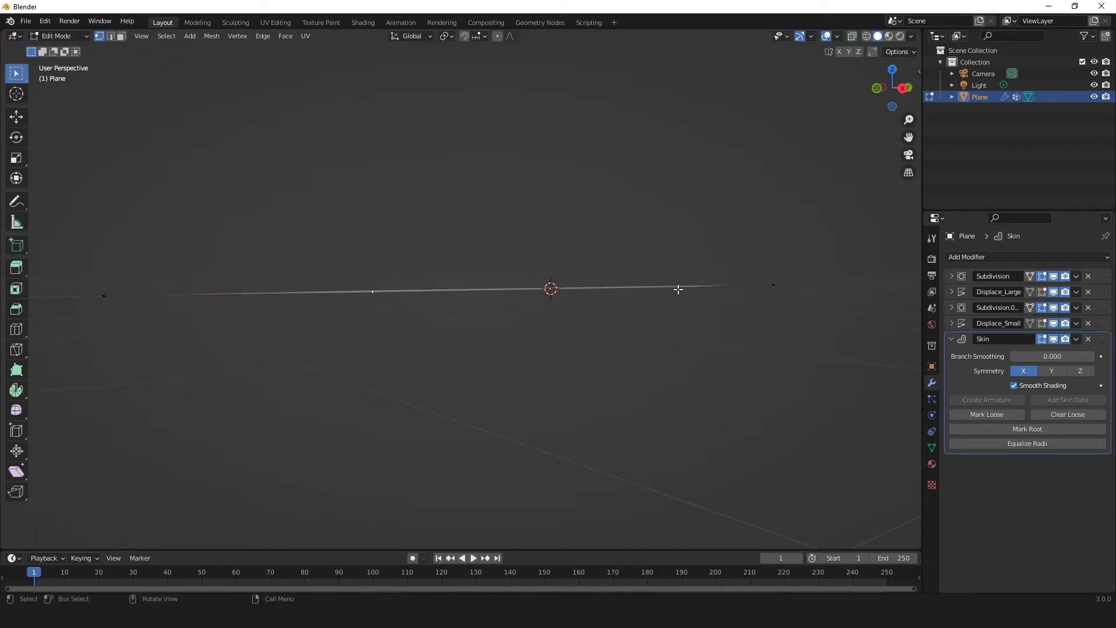
{"action": "key", "text": "ctrl+a"}
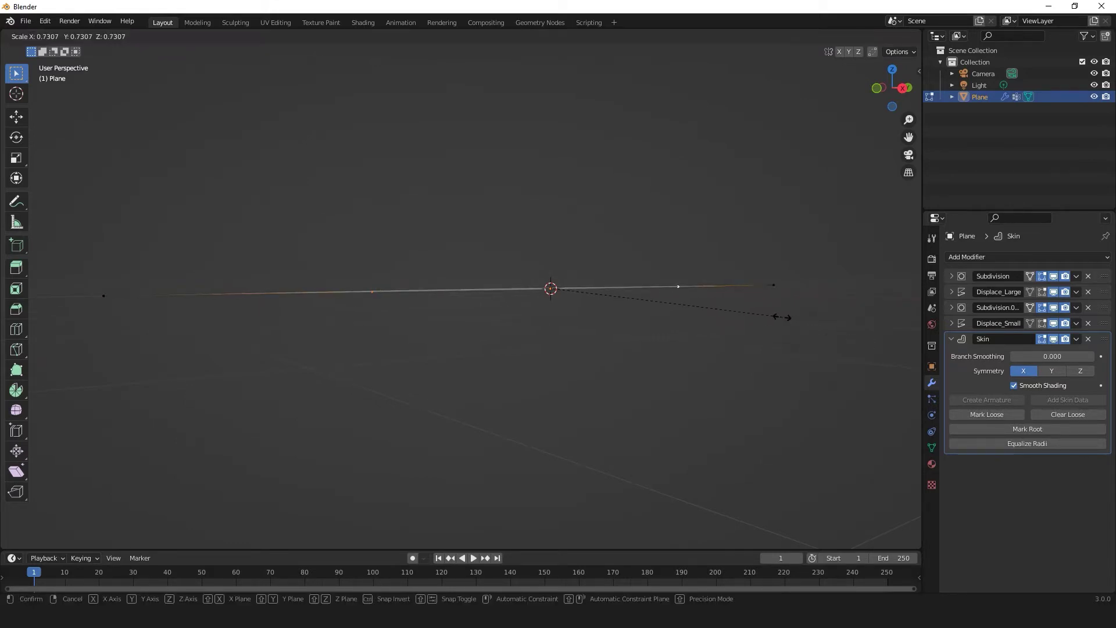
{"action": "left_click", "coordinate": [782, 318]}
{"action": "key", "text": "Tab"}
{"action": "left_click", "coordinate": [487, 329]}
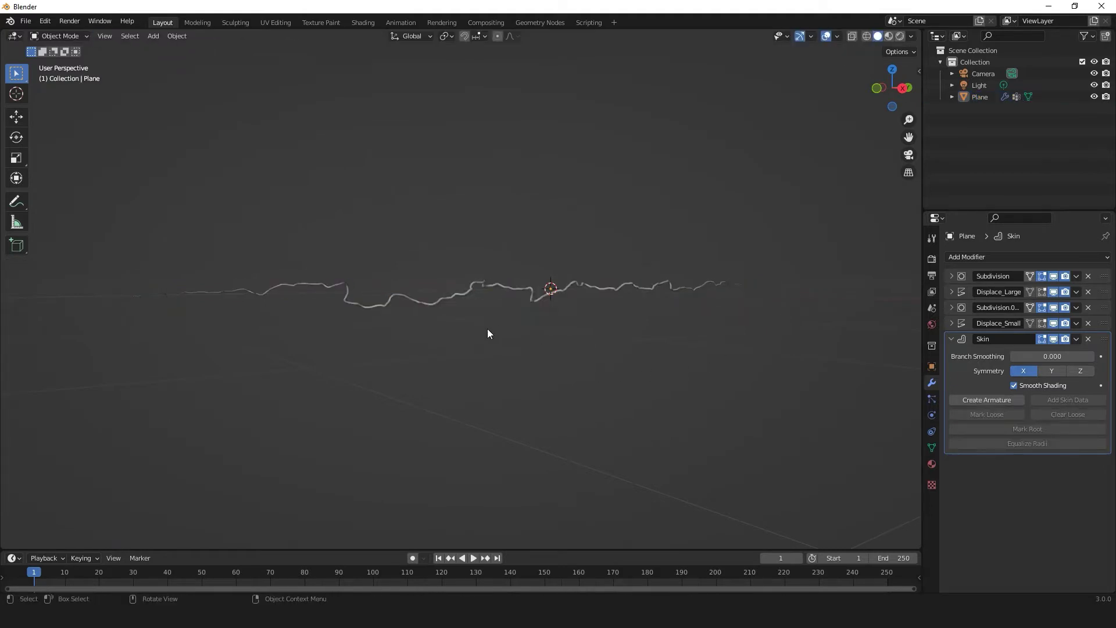
{"action": "middle_click_drag", "start_coordinate": [487, 330], "coordinate": [456, 374]}
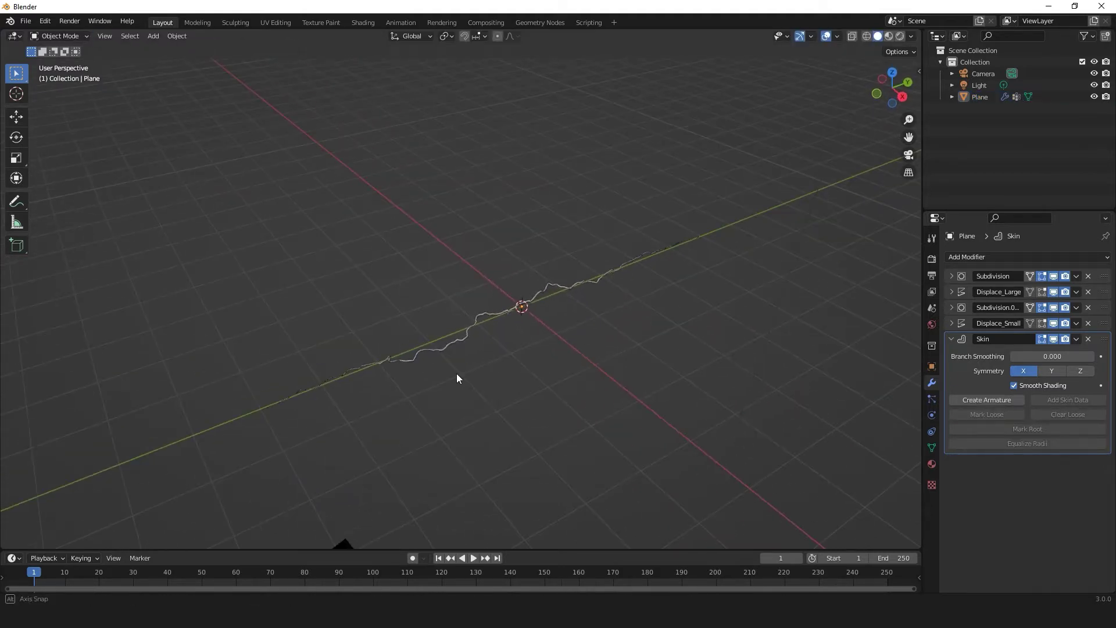
{"action": "left_click", "coordinate": [482, 323]}
{"action": "mouse_move", "coordinate": [481, 323]}
{"action": "middle_mouse_down"}
{"action": "mouse_move", "coordinate": [530, 358]}
{"action": "mouse_move", "coordinate": [512, 353]}
{"action": "mouse_move", "coordinate": [527, 305]}
{"action": "middle_mouse_up"}
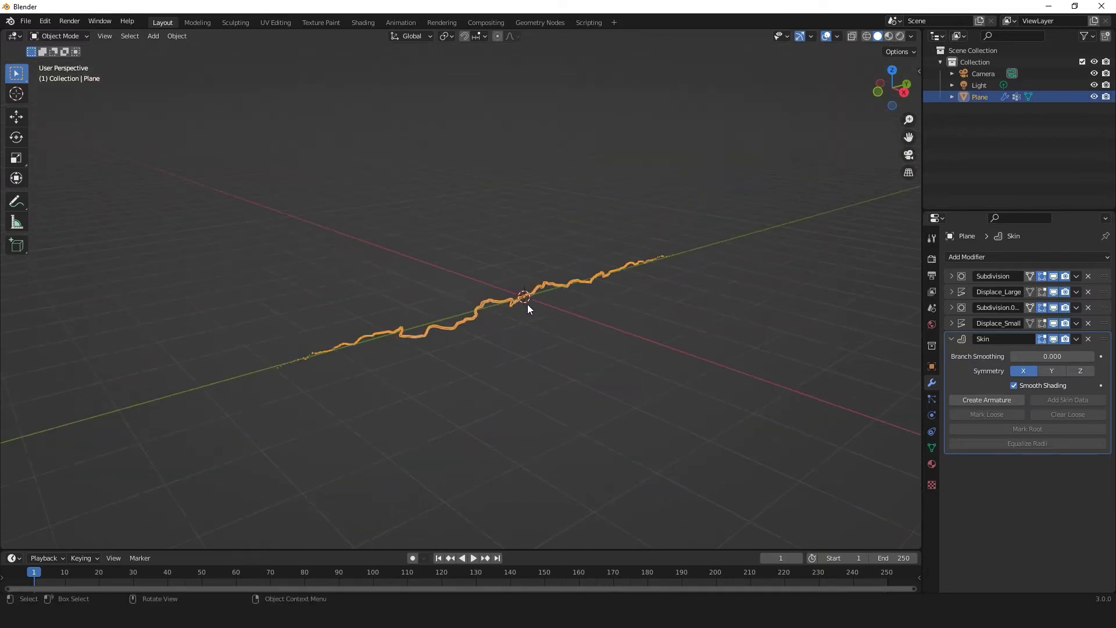
Rename the bolt to Lightning_Large and shift it left along X.
{"action": "double_click", "coordinate": [980, 97]}
{"action": "type", "text": "Lightning"}
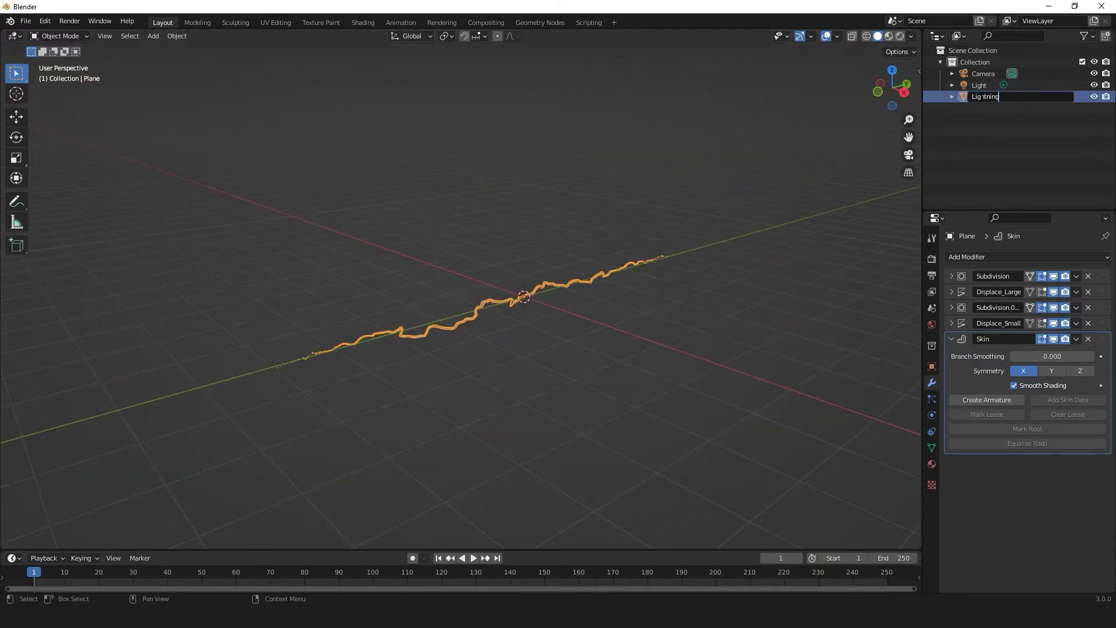
{"action": "type", "text": "_Large"}
{"action": "key", "text": "Return"}
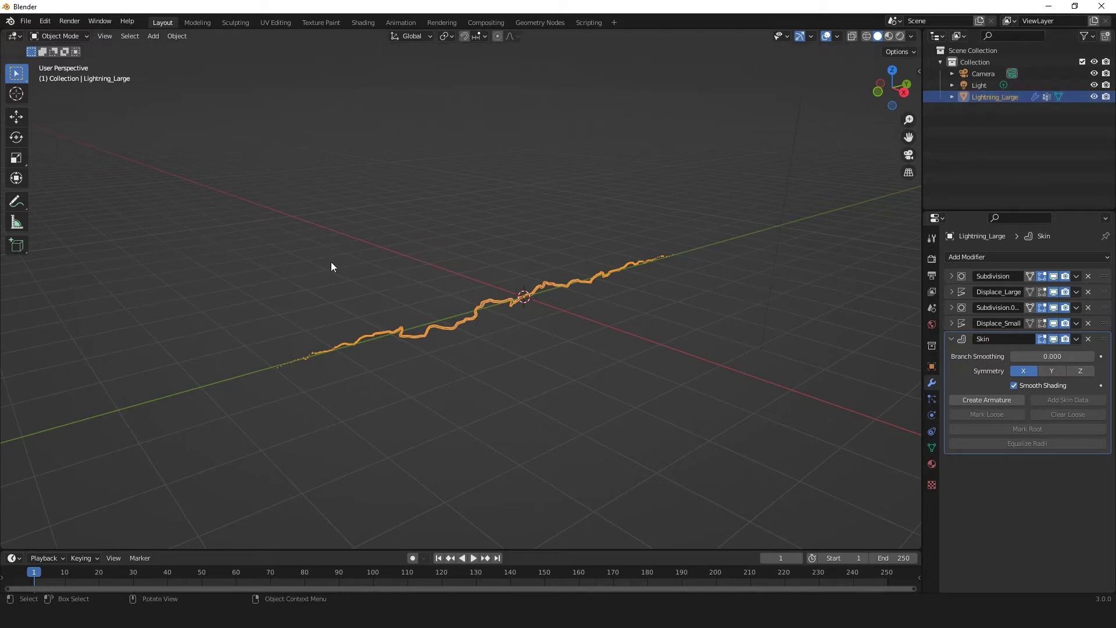
{"action": "middle_click_drag", "start_coordinate": [332, 263], "coordinate": [548, 279]}
{"action": "key", "text": "g"}
{"action": "key", "text": "x"}
{"action": "left_click", "coordinate": [378, 301]}
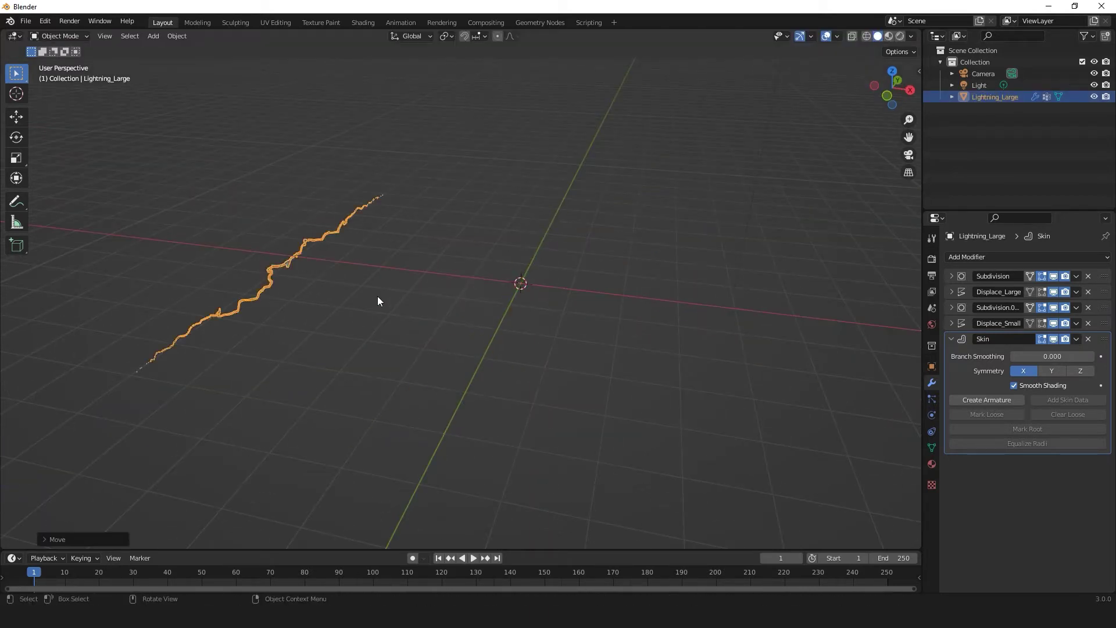
Duplicate the bolt, reset the copy to the origin and name it Lightning_Medium.
{"action": "key", "text": "shift+d"}
{"action": "right_click", "coordinate": [476, 269]}
{"action": "key", "text": "alt+g"}
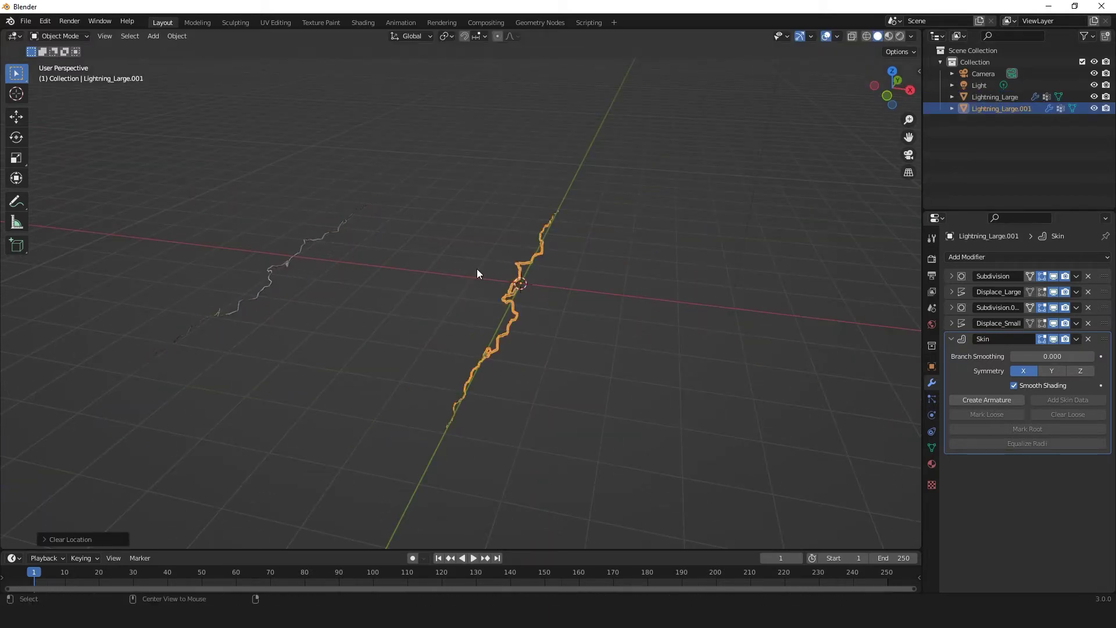
{"action": "middle_click_drag", "start_coordinate": [531, 306], "coordinate": [504, 288]}
{"action": "double_click", "coordinate": [1003, 109]}
{"action": "type", "text": "Lightning_Medium"}
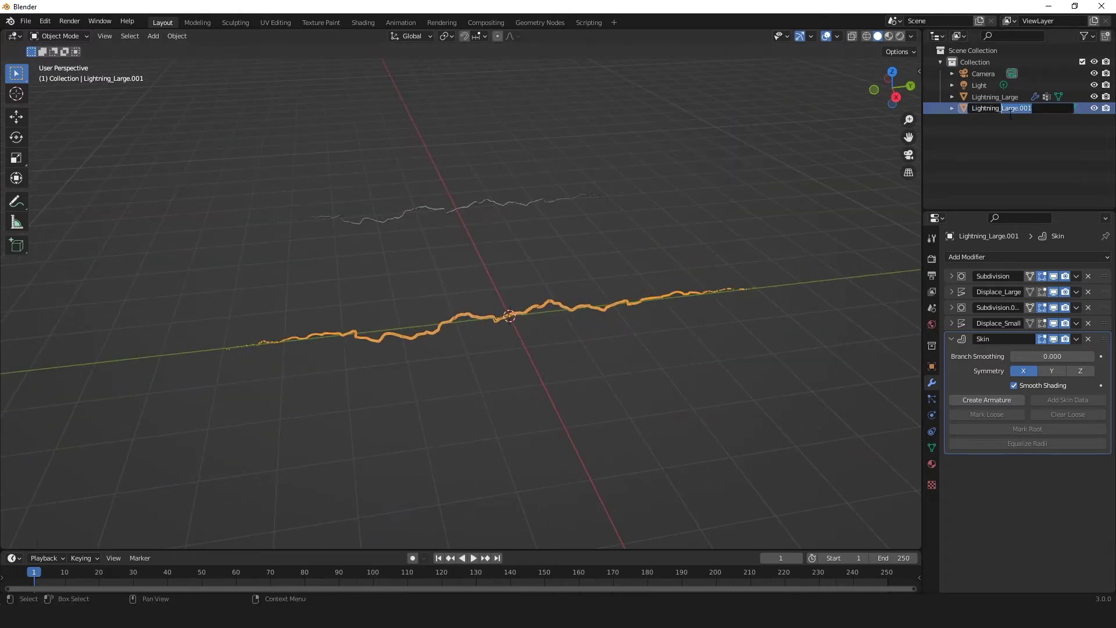
{"action": "key", "text": "Return"}
Scale down Lightning_Medium's mesh and set its Displace_Small strength to 0.150.
{"action": "key", "text": "Tab"}
{"action": "key", "text": "s"}
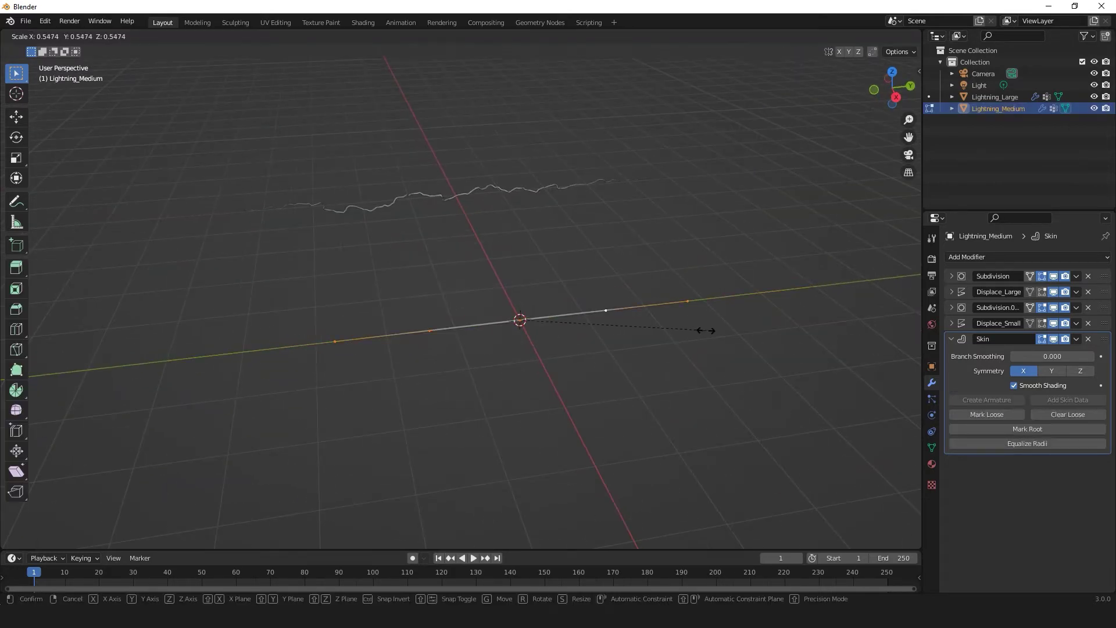
{"action": "left_click", "coordinate": [637, 361]}
{"action": "key", "text": "Tab"}
{"action": "middle_click_drag", "start_coordinate": [637, 361], "coordinate": [799, 312]}
{"action": "left_click", "coordinate": [952, 292], "text": "ctrl"}
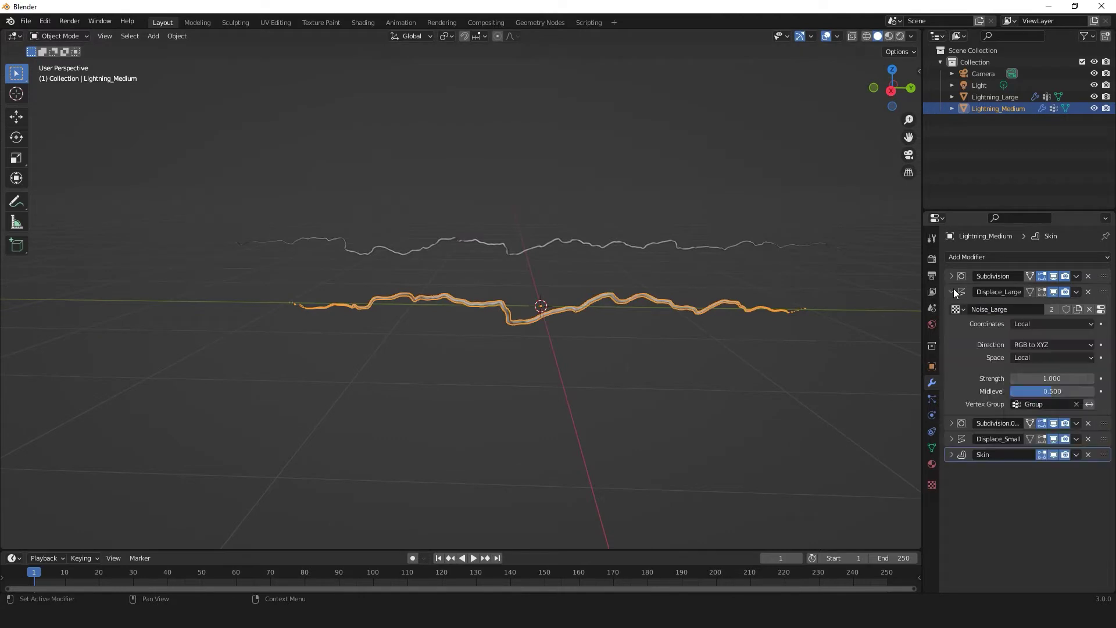
{"action": "left_click", "coordinate": [952, 292]}
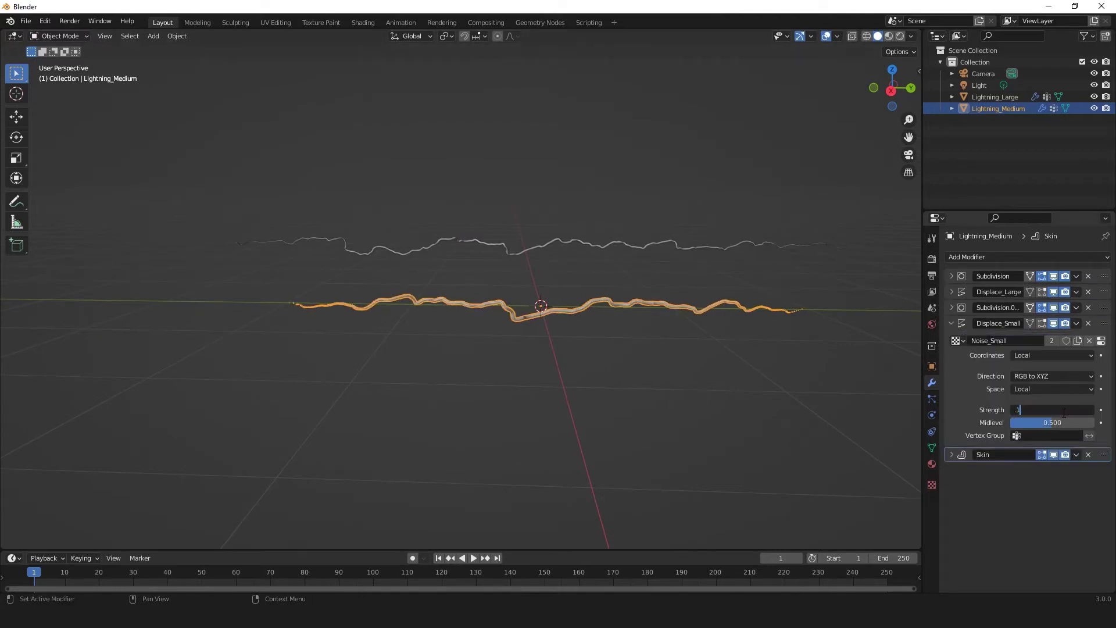
{"action": "type", "text": "5"}
{"action": "key", "text": "Return"}
{"action": "middle_click_drag", "start_coordinate": [407, 262], "coordinate": [606, 307]}
Move Lightning_Medium left of centre and duplicate it again.
{"action": "key", "text": "g"}
{"action": "left_click", "coordinate": [513, 283]}
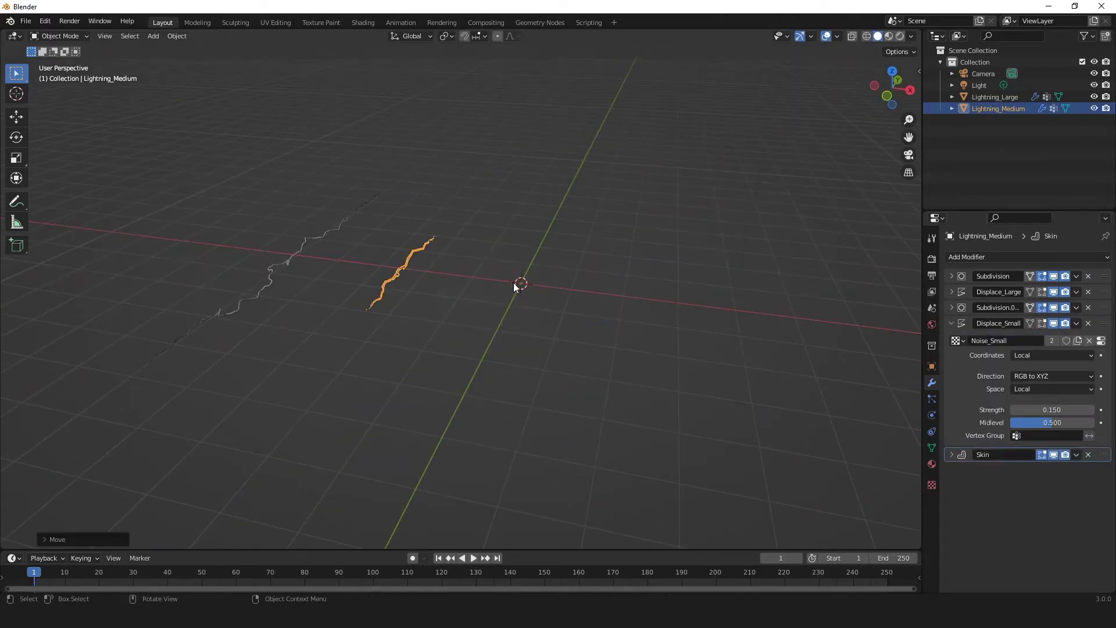
{"action": "key", "text": "shift+d"}
Keep the new duplicate in place and scale its mesh down.
{"action": "right_click", "coordinate": [564, 319]}
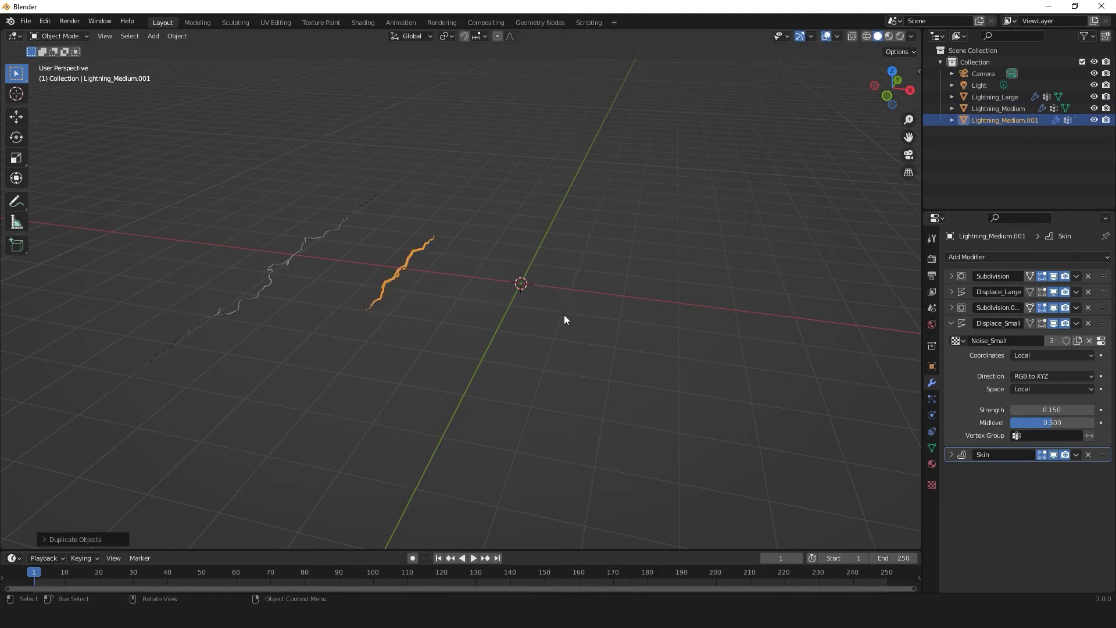
{"action": "middle_click_drag", "start_coordinate": [376, 263], "coordinate": [540, 346]}
{"action": "key", "text": "Tab"}
{"action": "key", "text": "s"}
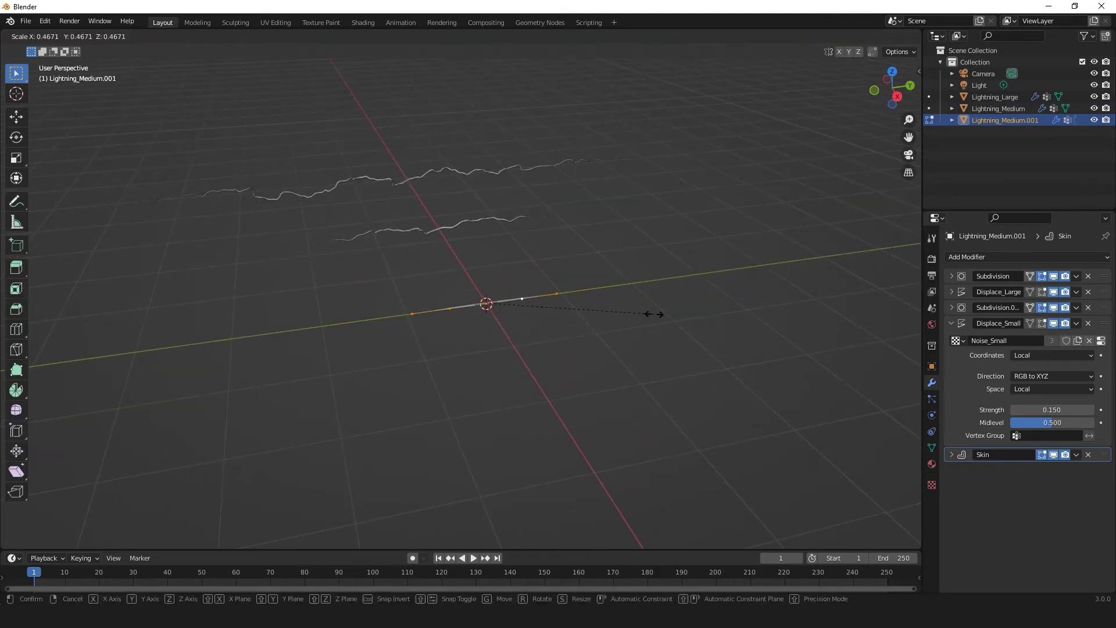
{"action": "left_click", "coordinate": [654, 314]}
{"action": "mouse_move", "coordinate": [654, 314]}
{"action": "middle_mouse_down"}
{"action": "mouse_move", "coordinate": [535, 309]}
{"action": "mouse_move", "coordinate": [639, 303]}
{"action": "middle_mouse_up"}
{"action": "key", "text": "Tab"}
Adjust the copy's displace strength, settling on 0.100 for Displace_Small.
{"action": "left_click", "coordinate": [951, 291]}
{"action": "double_click", "coordinate": [1052, 378]}
{"action": "type", "text": ".4"}
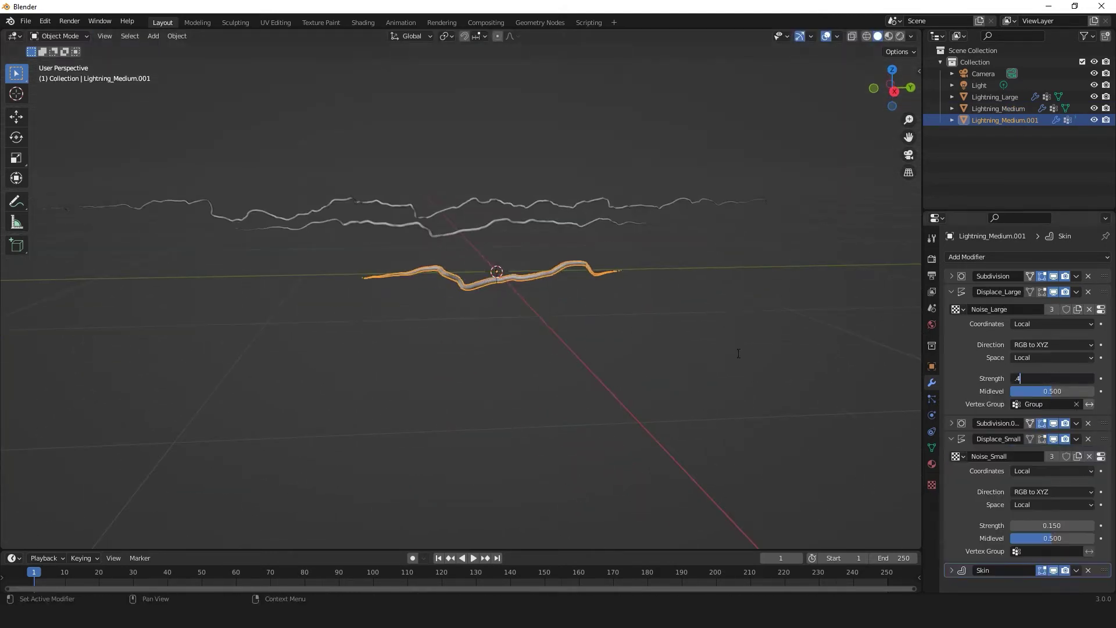
{"action": "key", "text": "Escape"}
{"action": "key", "text": "ctrl+z"}
{"action": "key", "text": "ctrl+z"}
{"action": "key", "text": "ctrl+z"}
Rename the copy Lightning_Medium.001 to Lightning_Small.
{"action": "mouse_move", "coordinate": [739, 354]}
{"action": "middle_mouse_down"}
{"action": "mouse_move", "coordinate": [490, 315]}
{"action": "mouse_move", "coordinate": [479, 326]}
{"action": "mouse_move", "coordinate": [553, 354]}
{"action": "mouse_move", "coordinate": [492, 360]}
{"action": "middle_mouse_up"}
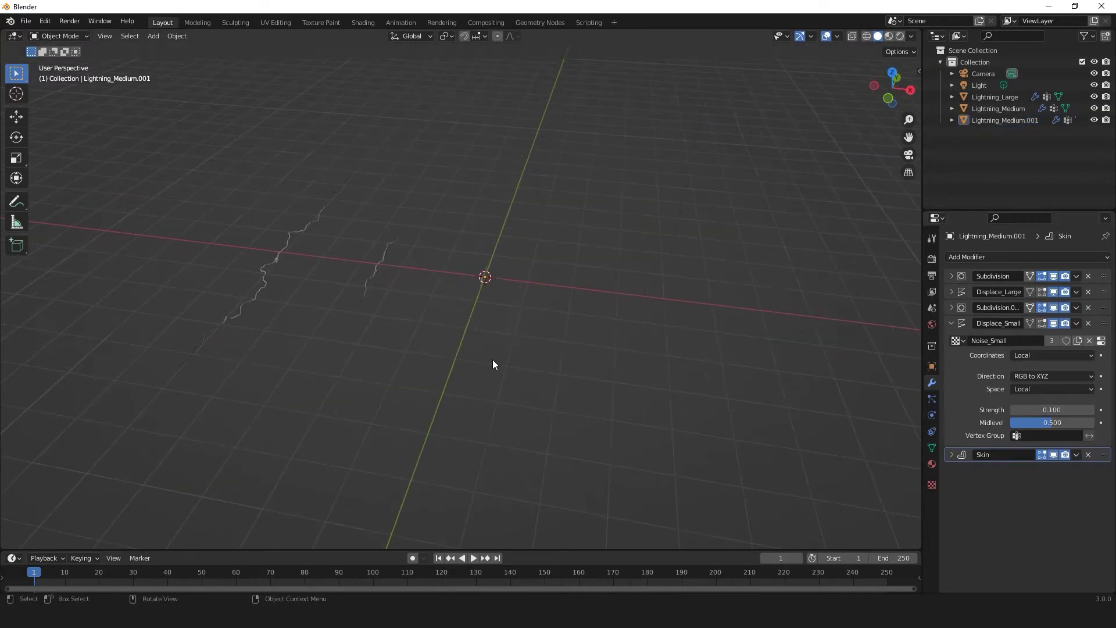
{"action": "mouse_move", "coordinate": [300, 250]}
{"action": "middle_mouse_down"}
{"action": "mouse_move", "coordinate": [246, 237]}
{"action": "mouse_move", "coordinate": [279, 232]}
{"action": "middle_mouse_up"}
{"action": "left_click_drag", "start_coordinate": [279, 232], "coordinate": [485, 316]}
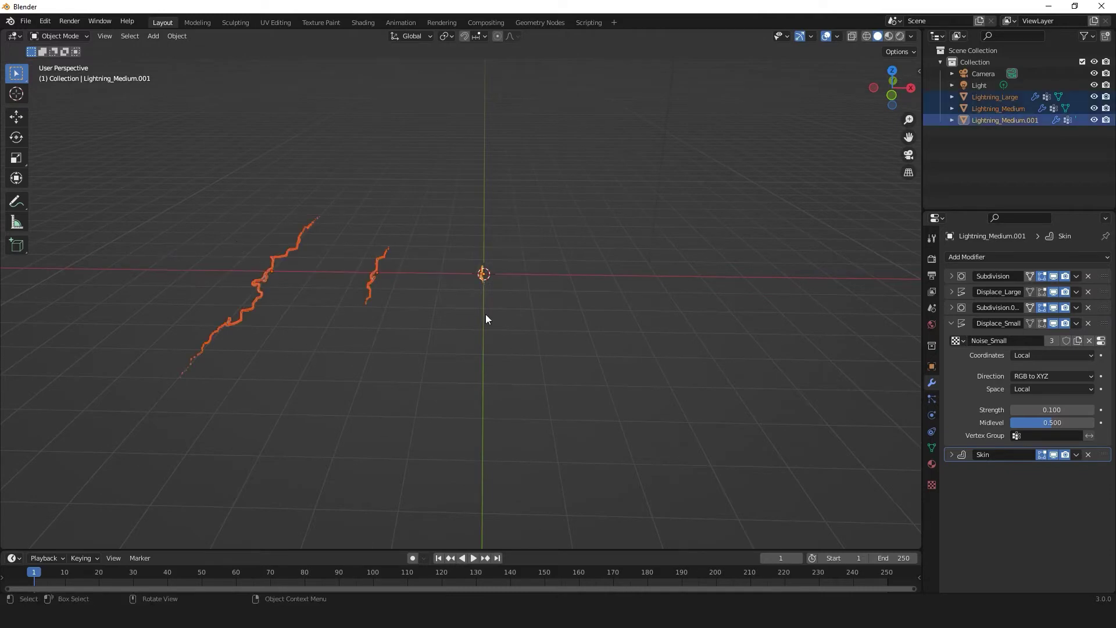
{"action": "left_click", "coordinate": [1027, 120]}
{"action": "type", "text": "mall"}
{"action": "key", "text": "Return"}
{"action": "left_click_drag", "start_coordinate": [626, 350], "coordinate": [434, 293]}
{"action": "middle_click_drag", "start_coordinate": [434, 293], "coordinate": [519, 242]}
{"action": "key", "text": "shift+a"}
Add a Bezier circle and scale it up about 7.24 times in top view.
{"action": "mouse_move", "coordinate": [512, 247]}
{"action": "left_click", "coordinate": [562, 264]}
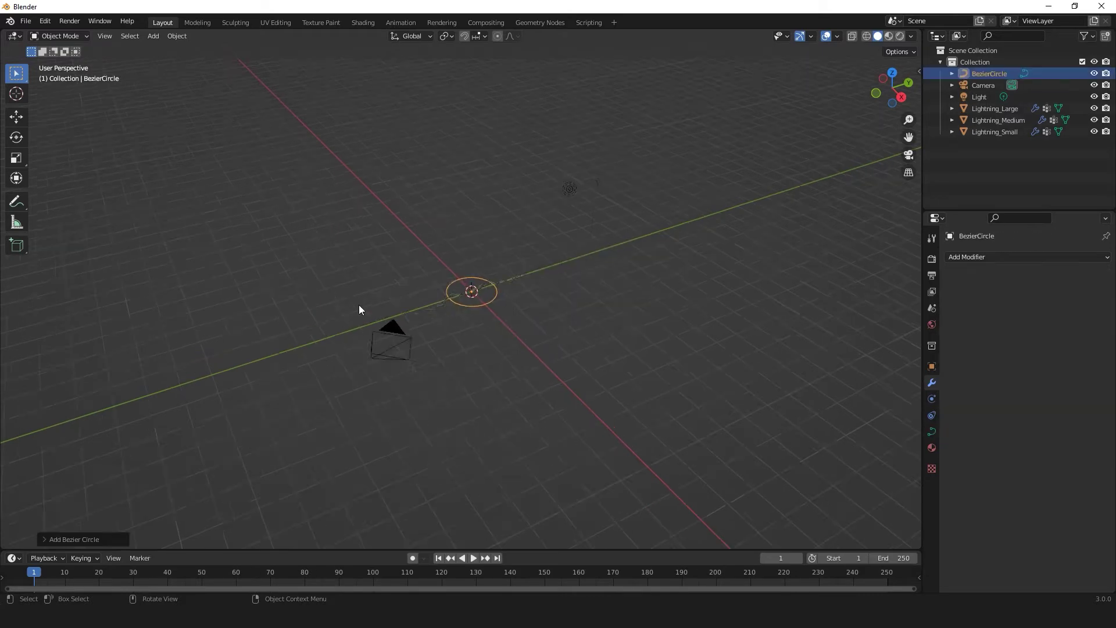
{"action": "middle_click_drag", "start_coordinate": [359, 307], "coordinate": [473, 326]}
{"action": "key", "text": "KP_7"}
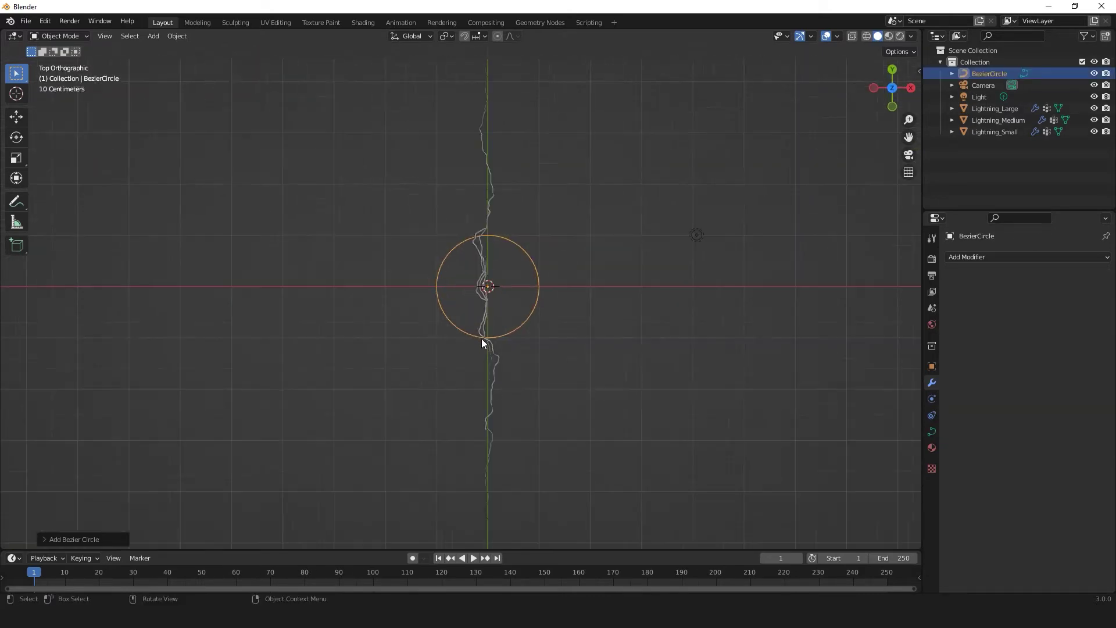
{"action": "key", "text": "s"}
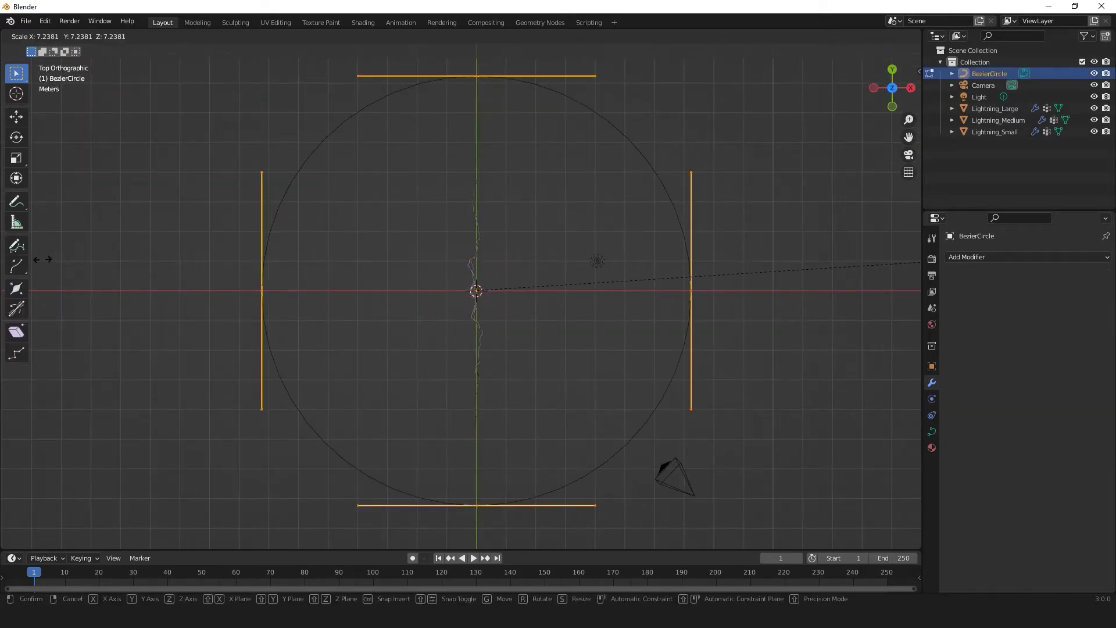
{"action": "left_click", "coordinate": [55, 210]}
{"action": "middle_click_drag", "start_coordinate": [54, 210], "coordinate": [464, 222]}
{"action": "scroll", "coordinate": [463, 221], "scroll_direction": "down", "scroll_amount": 3}
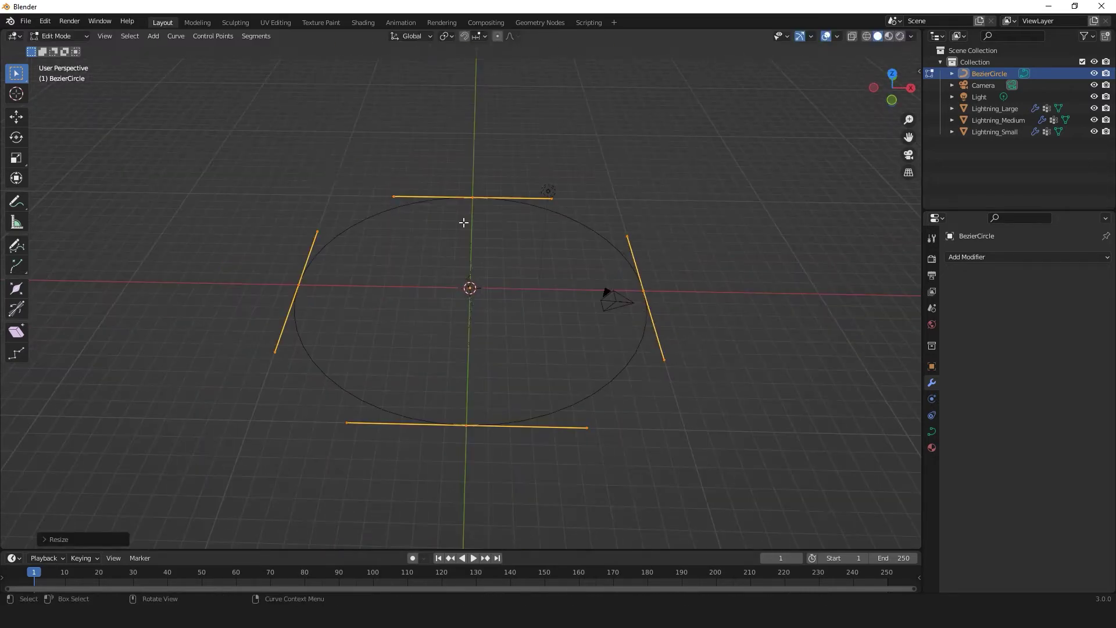
Rotate and move the circle's bottom point and its handle.
{"action": "key", "text": "KP_7"}
{"action": "key", "text": "Tab"}
{"action": "left_click", "coordinate": [469, 415]}
{"action": "key", "text": "r"}
{"action": "left_click", "coordinate": [742, 306]}
{"action": "key", "text": "g"}
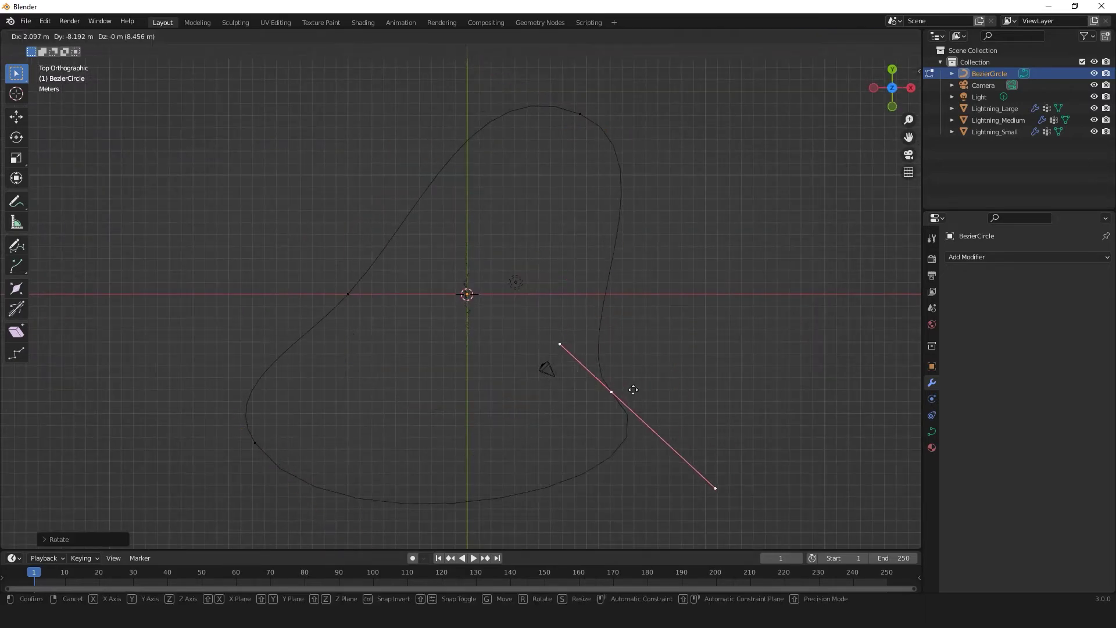
{"action": "left_click", "coordinate": [810, 399]}
Move the circle's left point to make the loop irregular.
{"action": "left_click", "coordinate": [347, 293]}
{"action": "key", "text": "g"}
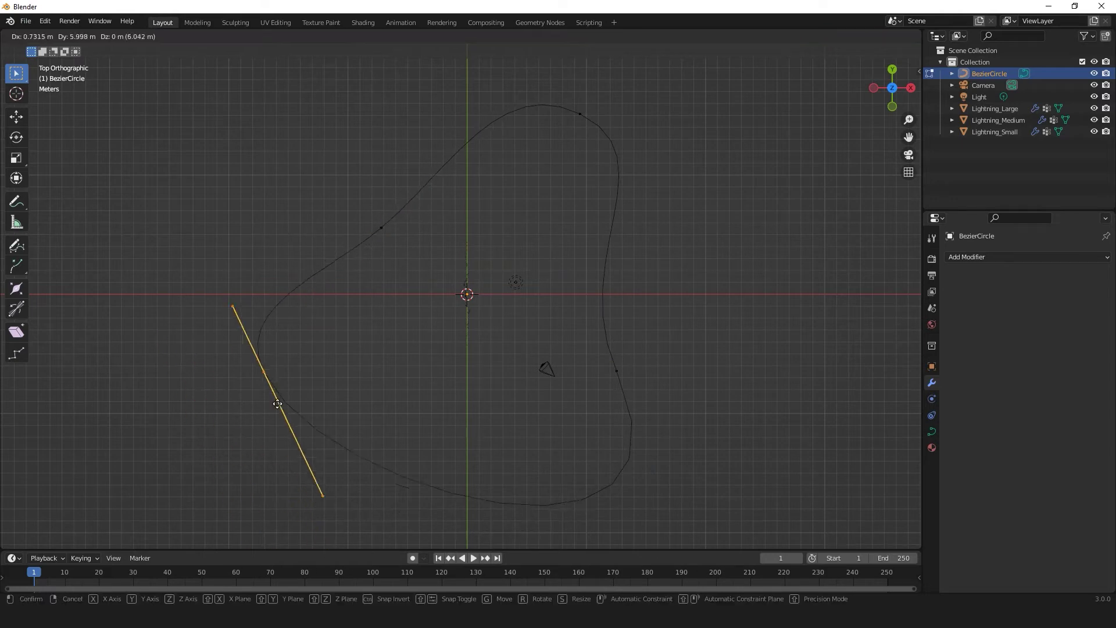
{"action": "left_click", "coordinate": [408, 238]}
{"action": "middle_click_drag", "start_coordinate": [407, 238], "coordinate": [558, 292]}
{"action": "key", "text": "Tab"}
{"action": "middle_click_drag", "start_coordinate": [664, 384], "coordinate": [691, 253]}
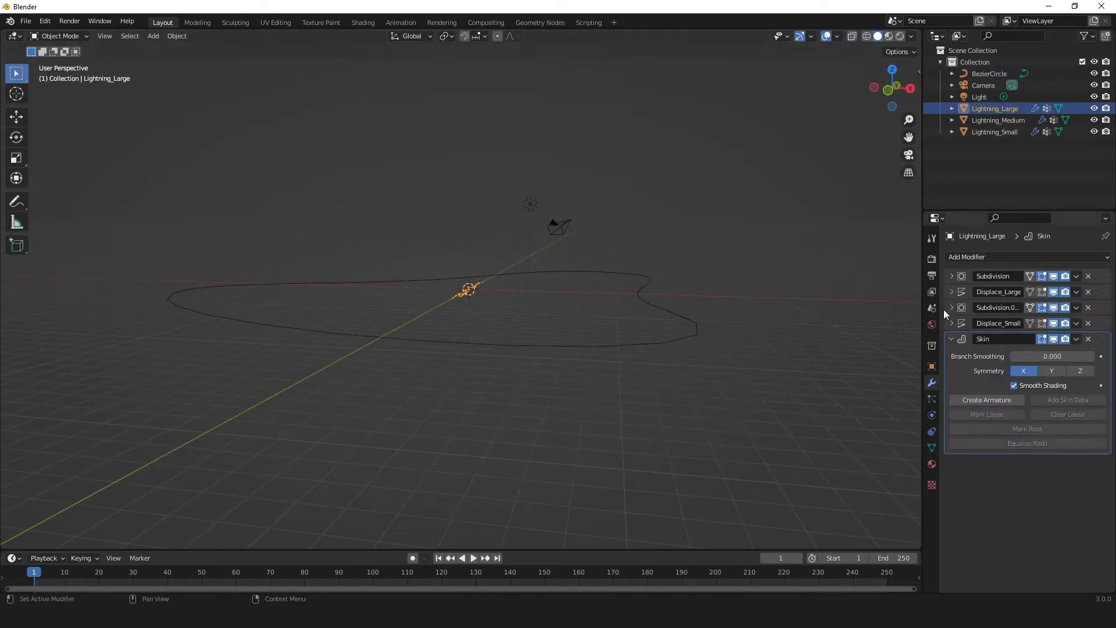
{"action": "middle_click_drag", "start_coordinate": [755, 325], "coordinate": [665, 341]}
{"action": "left_click", "coordinate": [1026, 256]}
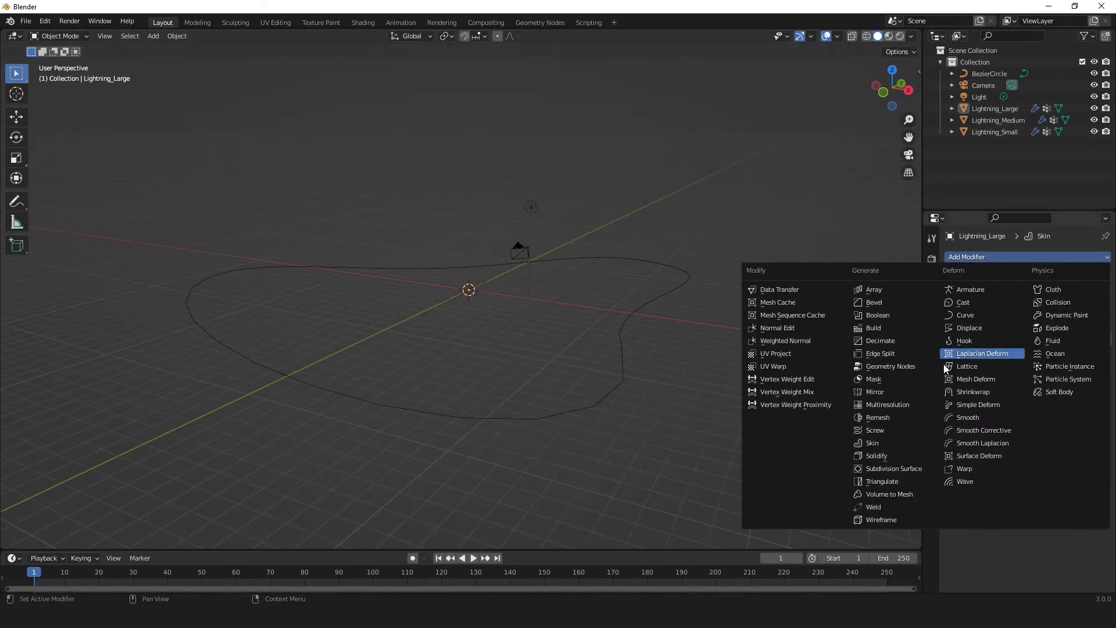
Give Lightning_Large a Curve modifier following BezierCircle with Y deform axis.
{"action": "left_click", "coordinate": [1001, 319]}
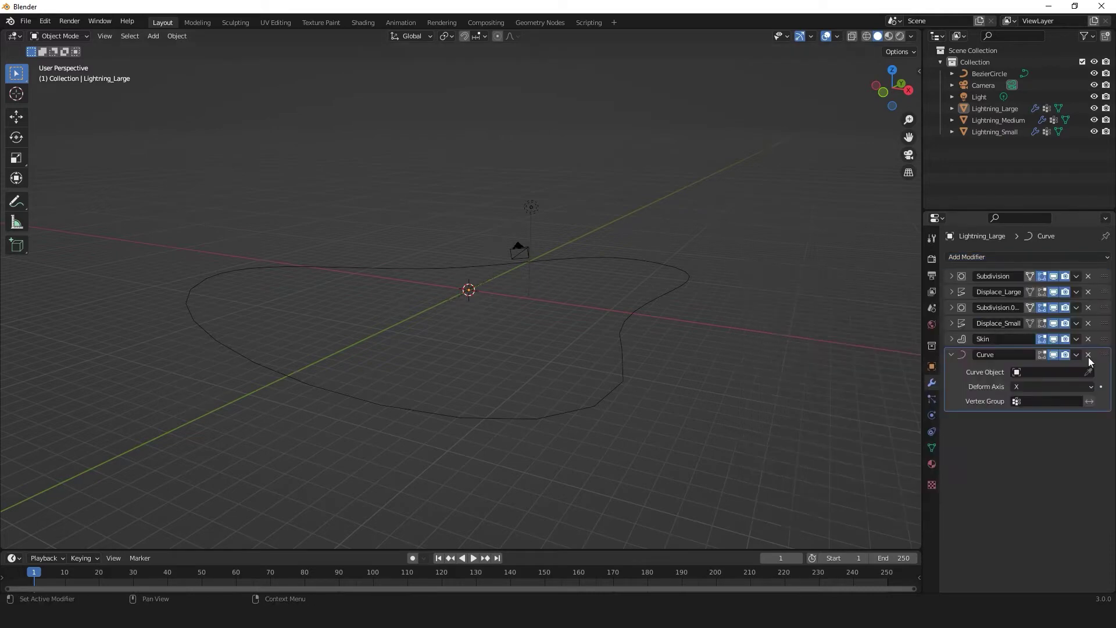
{"action": "left_click", "coordinate": [1049, 372]}
{"action": "left_click", "coordinate": [1046, 389]}
{"action": "middle_click_drag", "start_coordinate": [869, 391], "coordinate": [675, 367]}
{"action": "left_click", "coordinate": [1052, 387]}
{"action": "left_click", "coordinate": [1047, 406]}
{"action": "left_click", "coordinate": [892, 440]}
{"action": "middle_click_drag", "start_coordinate": [892, 440], "coordinate": [651, 343]}
Add a Curve modifier using BezierCircle to Lightning_Medium.
{"action": "left_click", "coordinate": [998, 120]}
{"action": "left_click", "coordinate": [1025, 256]}
{"action": "left_click", "coordinate": [1000, 319]}
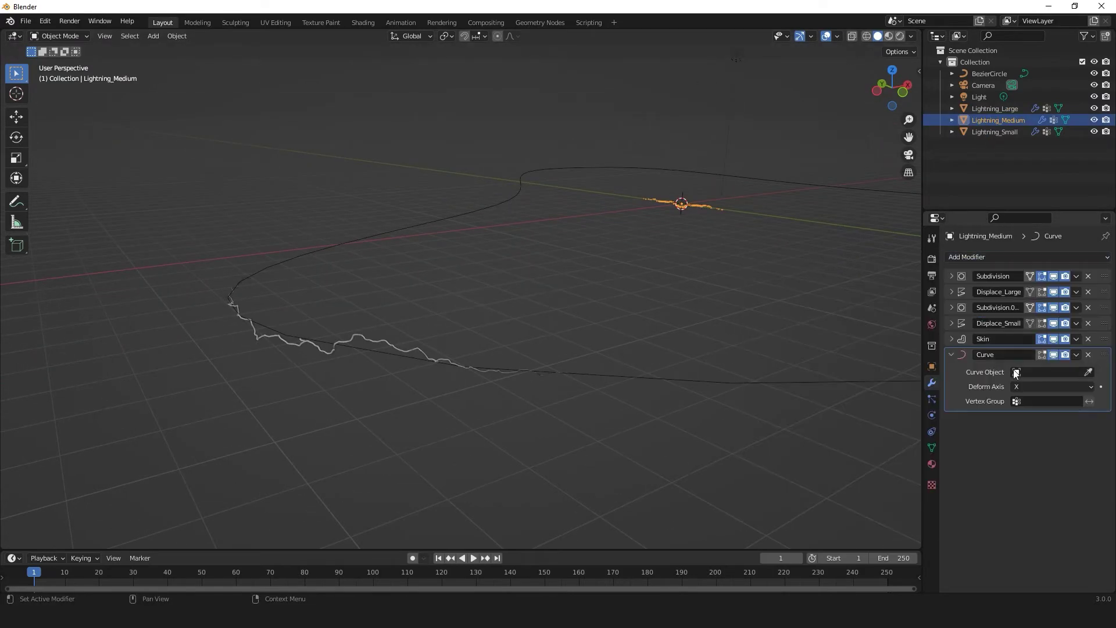
{"action": "left_click", "coordinate": [1049, 371]}
{"action": "left_click", "coordinate": [1046, 389]}
Add a BezierCircle Curve modifier to Lightning_Small with Y deform axis.
{"action": "left_click", "coordinate": [995, 132]}
{"action": "left_click", "coordinate": [952, 336]}
{"action": "left_click", "coordinate": [1025, 257]}
{"action": "left_click", "coordinate": [1001, 319]}
{"action": "left_click", "coordinate": [1049, 372]}
{"action": "left_click", "coordinate": [1046, 389]}
{"action": "left_click", "coordinate": [1052, 386]}
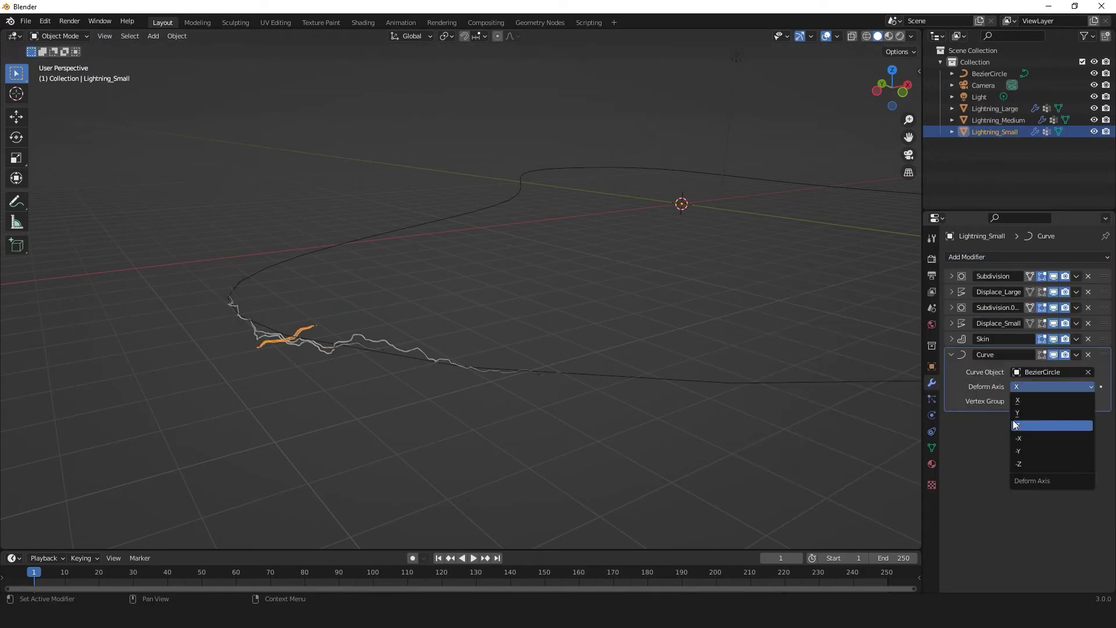
{"action": "left_click", "coordinate": [1046, 407]}
{"action": "left_click", "coordinate": [415, 356]}
{"action": "left_click", "coordinate": [932, 367]}
Enlarge the timeline, show Delta Transform and make Lightning_Large's Y location a frame expression.
{"action": "left_click_drag", "start_coordinate": [513, 549], "coordinate": [513, 437]}
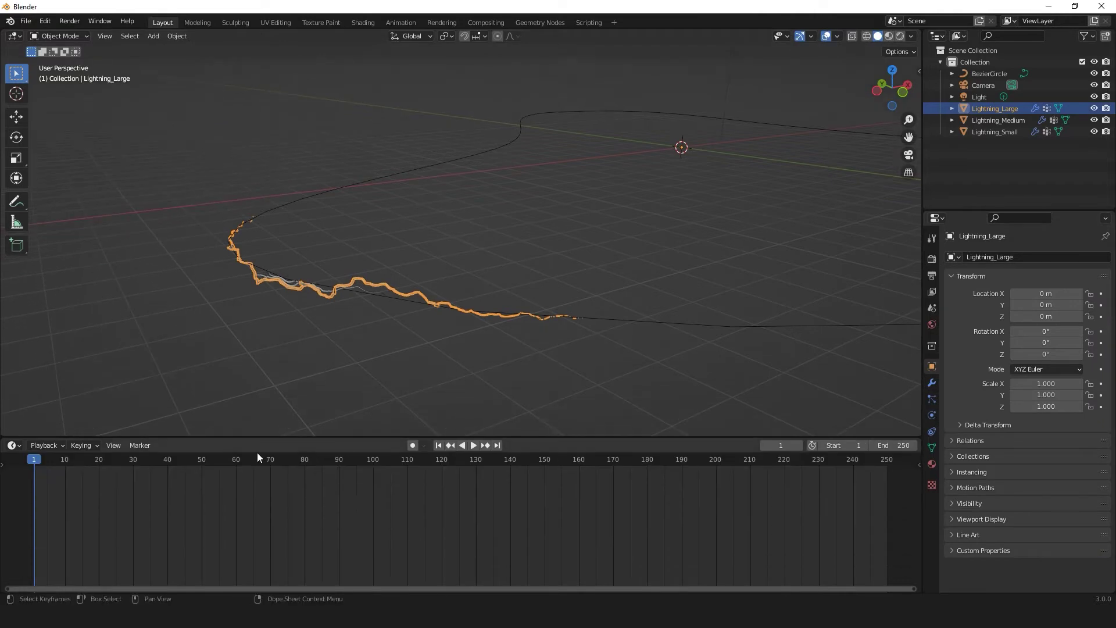
{"action": "left_click", "coordinate": [988, 425]}
{"action": "left_click_drag", "start_coordinate": [1017, 304], "coordinate": [1040, 305]}
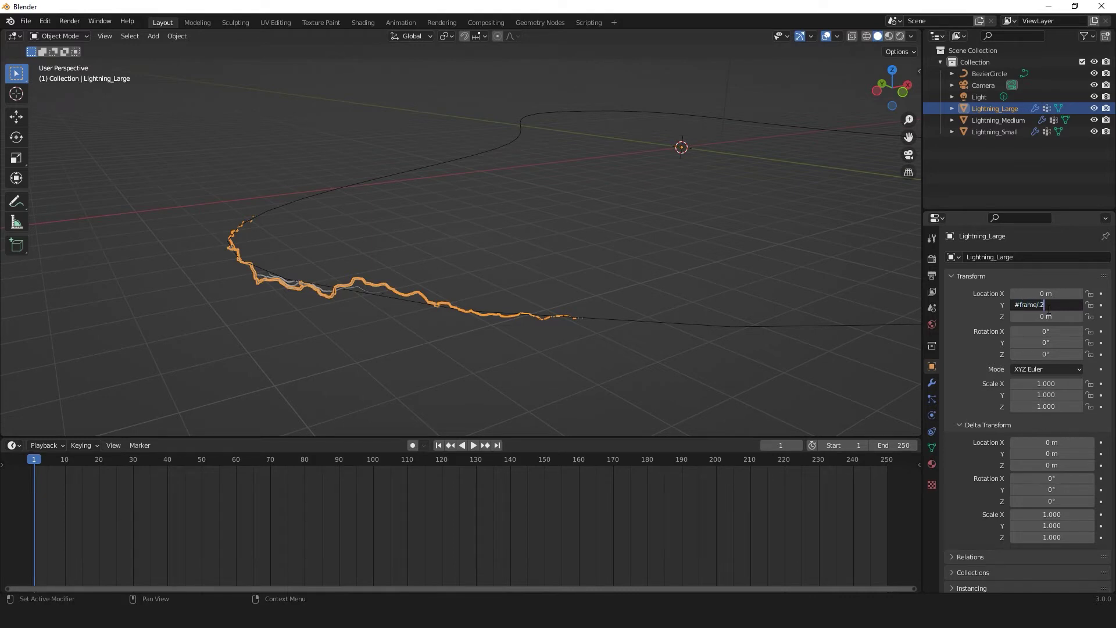
{"action": "key", "text": "Return"}
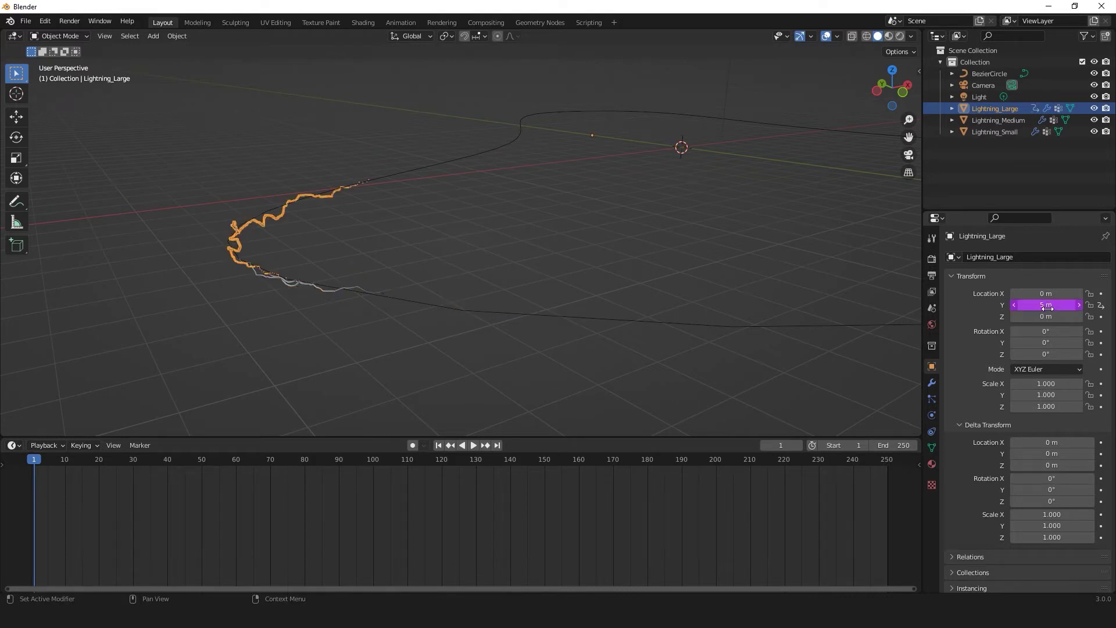
{"action": "scroll", "coordinate": [1046, 306], "scroll_direction": "down", "scroll_amount": 1}
{"action": "left_click", "coordinate": [712, 295]}
{"action": "middle_click_drag", "start_coordinate": [713, 296], "coordinate": [480, 311]}
{"action": "scroll", "coordinate": [480, 311], "scroll_direction": "down", "scroll_amount": 2}
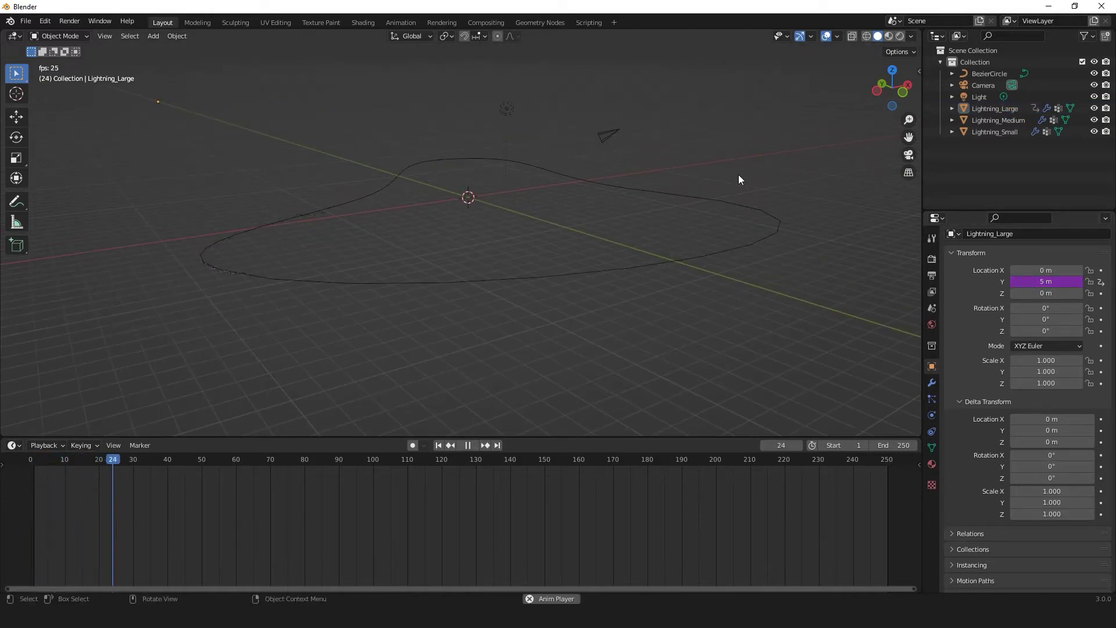
Commit the frame/15 driver on Lightning_Large's Y location and preview the playback.
{"action": "left_click", "coordinate": [1017, 109]}
{"action": "key", "text": "space"}
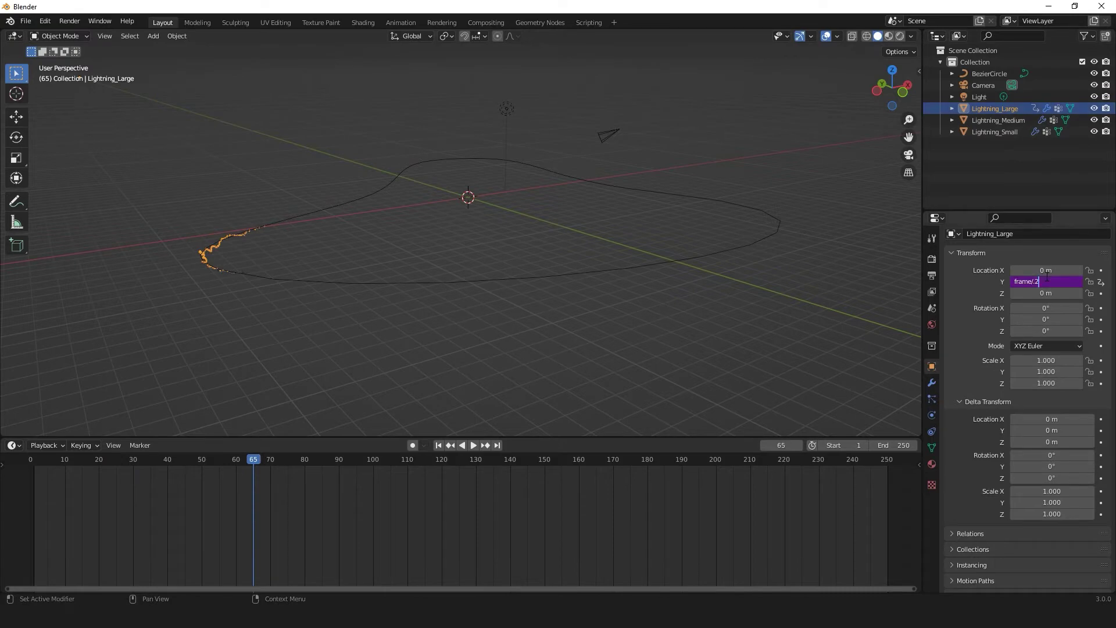
{"action": "key", "text": "Return"}
{"action": "key", "text": "space"}
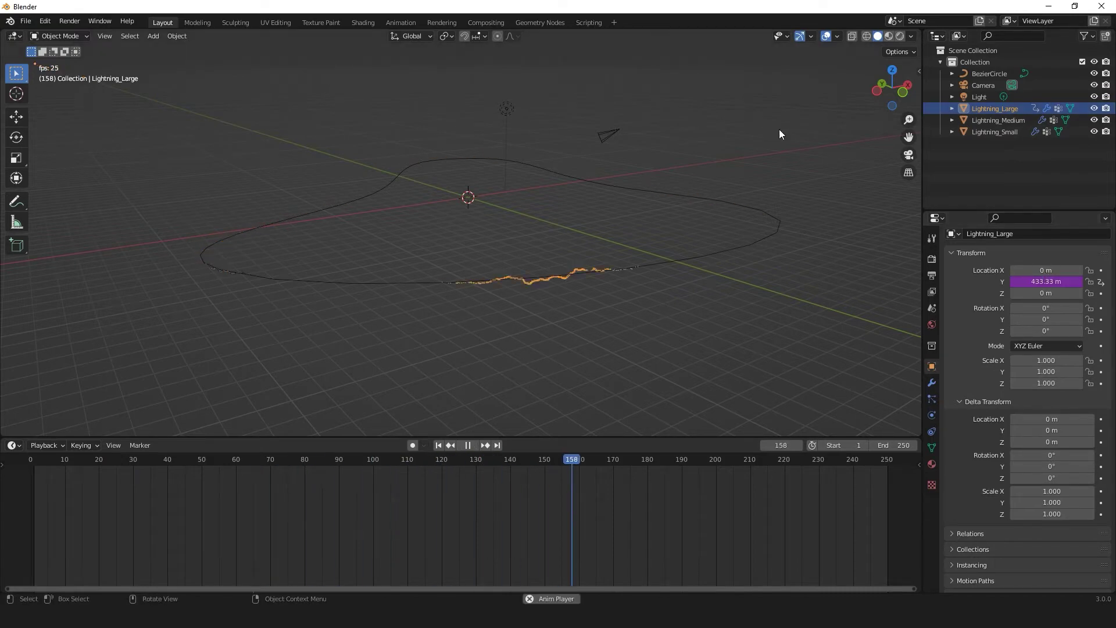
{"action": "key", "text": "space"}
{"action": "middle_click_drag", "start_coordinate": [489, 235], "coordinate": [507, 307]}
Start a driver on Lightning_Medium's Y location, then rewind to the first frame.
{"action": "left_click", "coordinate": [998, 119]}
{"action": "left_click", "coordinate": [1037, 281]}
{"action": "type", "text": "#frame"}
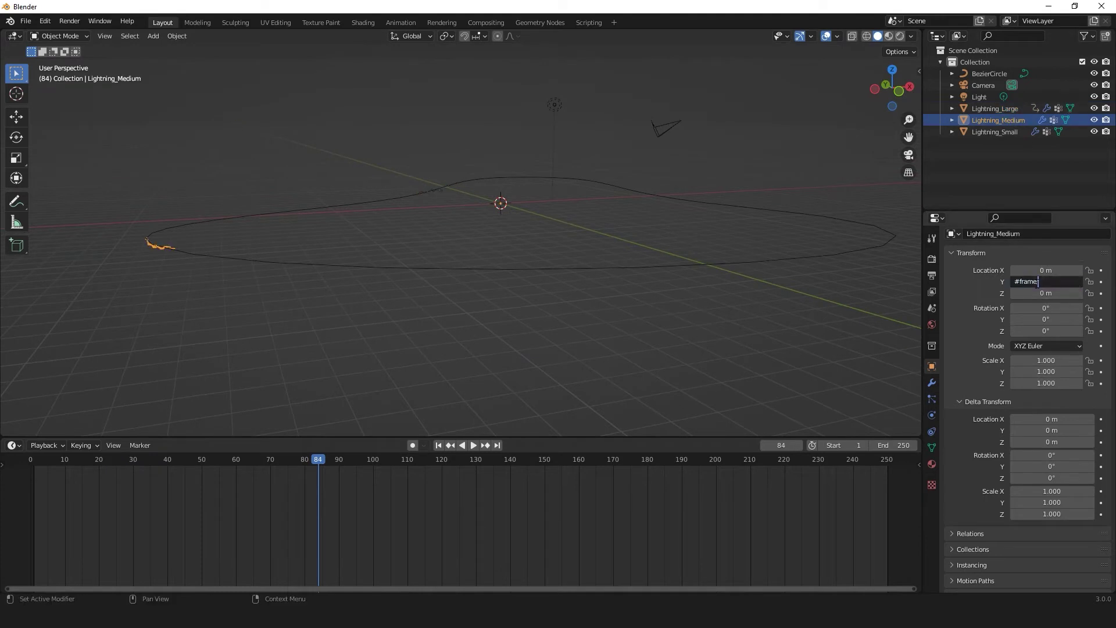
{"action": "left_click", "coordinate": [995, 131]}
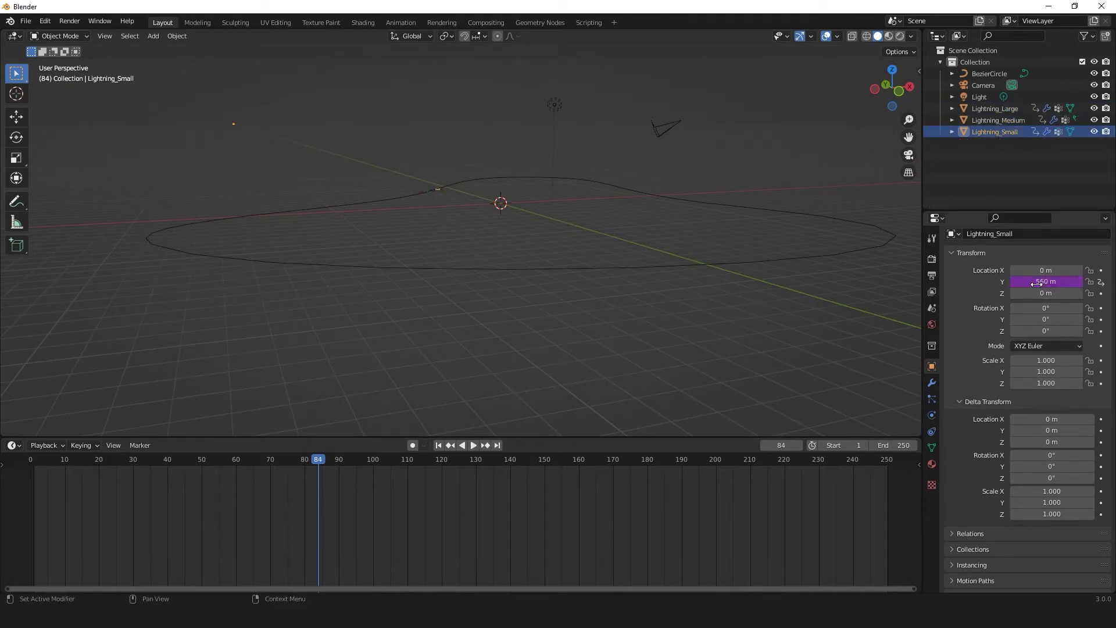
{"action": "key", "text": "shift+Left"}
{"action": "left_click", "coordinate": [1009, 111]}
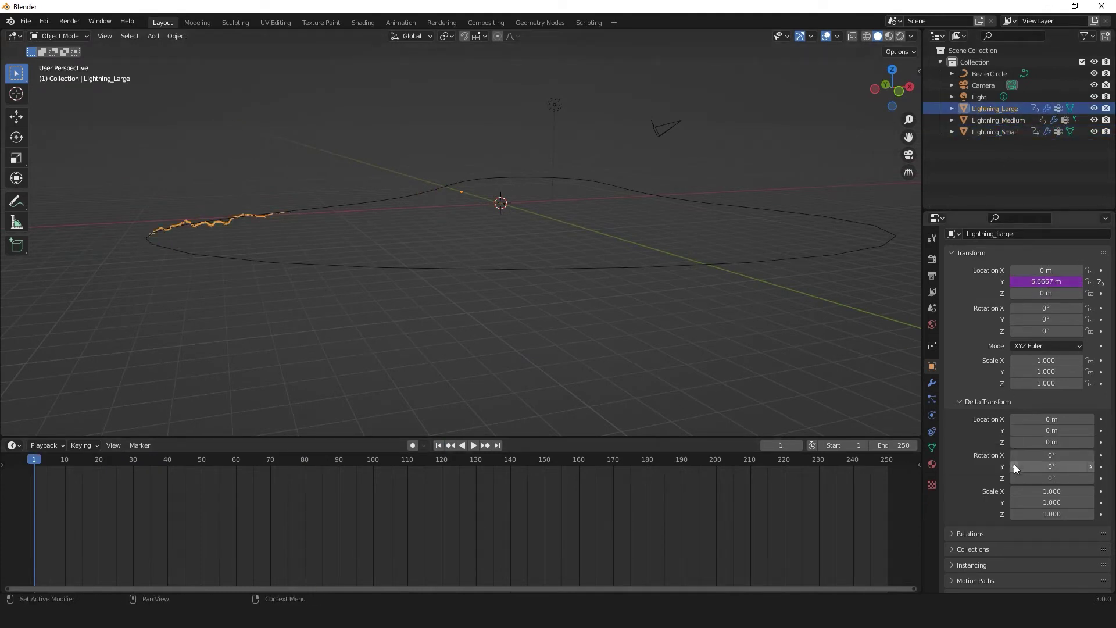
Keyframe delta location at frame 1 for Lightning_Large, Lightning_Medium and Lightning_Small.
{"action": "key", "text": "i"}
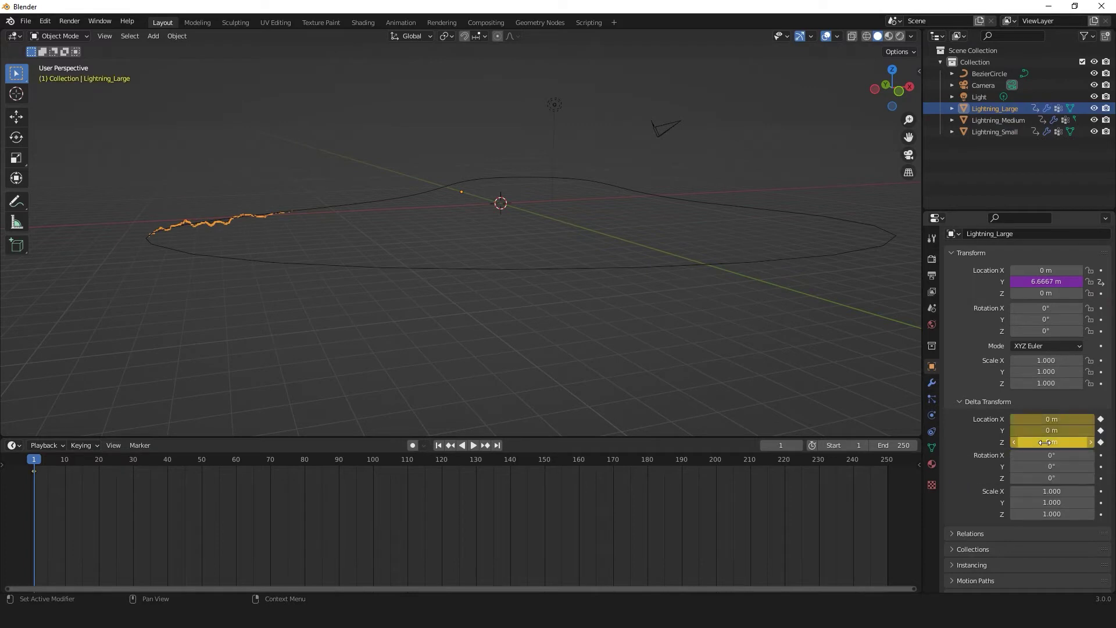
{"action": "left_click", "coordinate": [1001, 124]}
{"action": "key", "text": "i"}
{"action": "left_click", "coordinate": [999, 132]}
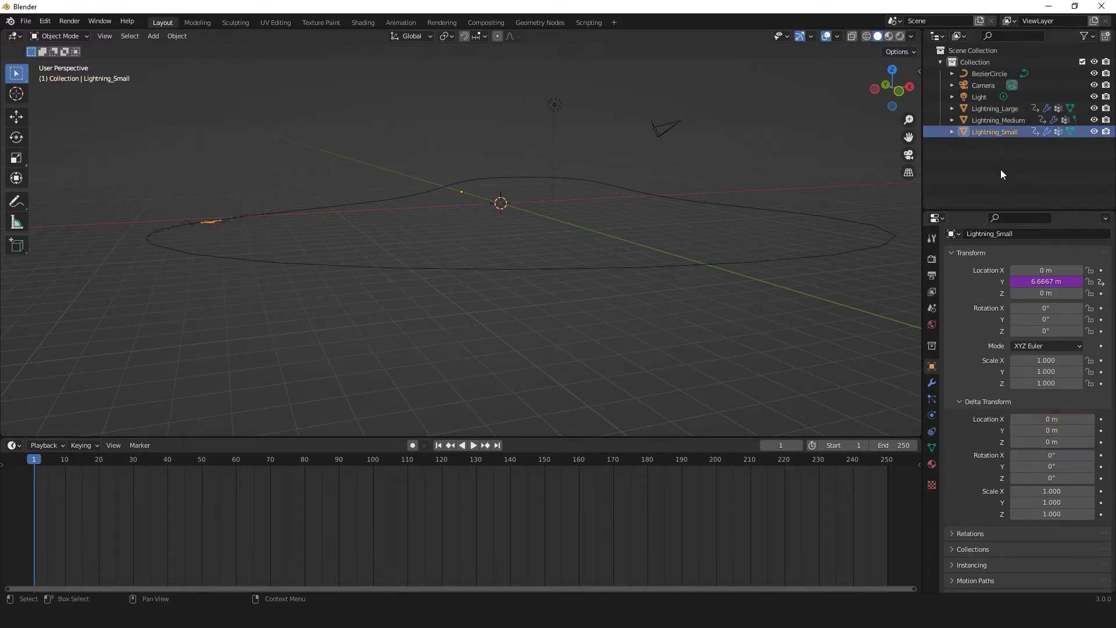
{"action": "key", "text": "i"}
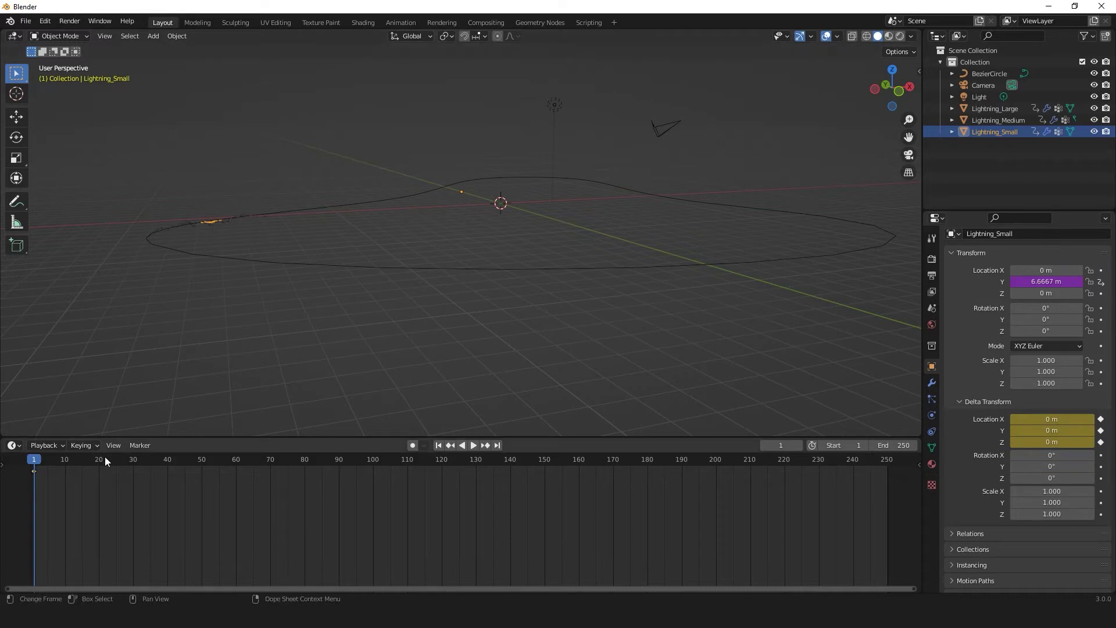
Jump to frame 41 and reselect Lightning_Large.
{"action": "key", "text": "Up"}
{"action": "key", "text": "Up"}
{"action": "key", "text": "Up"}
{"action": "key", "text": "Up"}
{"action": "left_click", "coordinate": [441, 271]}
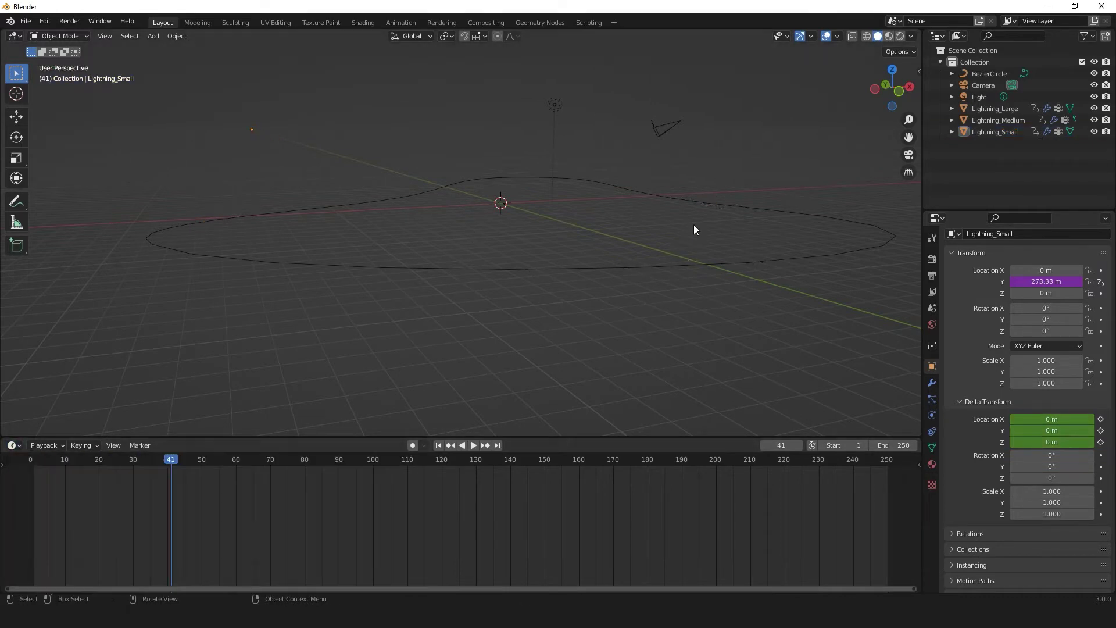
{"action": "left_click", "coordinate": [700, 204]}
{"action": "left_click", "coordinate": [14, 446]}
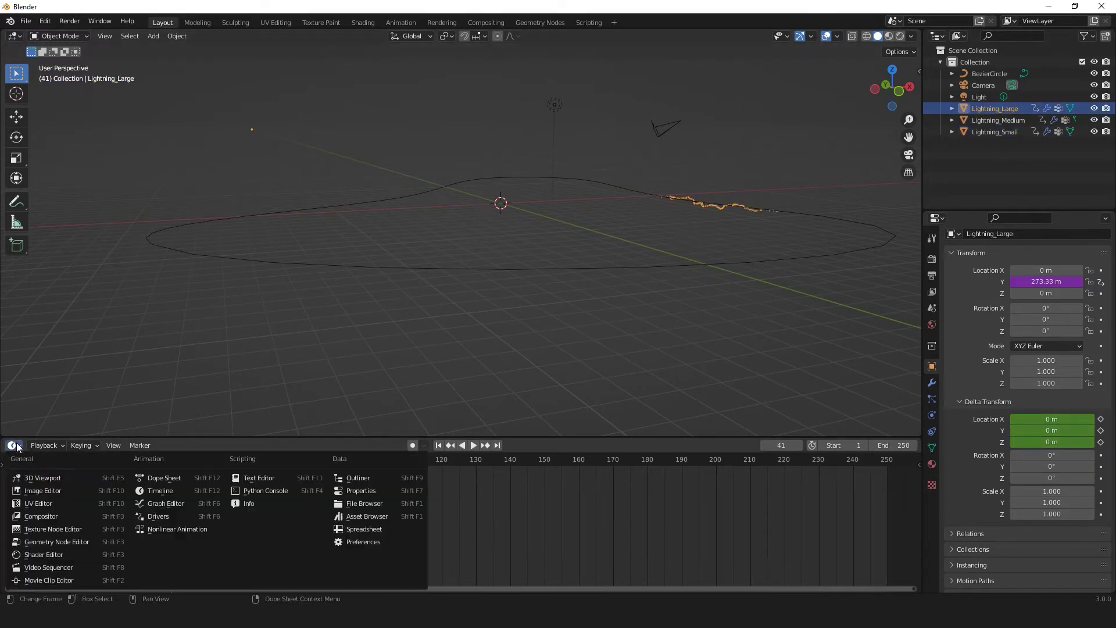
Turn the timeline into a Graph Editor with the Modifiers sidebar, selecting only X Delta Location.
{"action": "left_click", "coordinate": [194, 507]}
{"action": "left_click", "coordinate": [14, 492]}
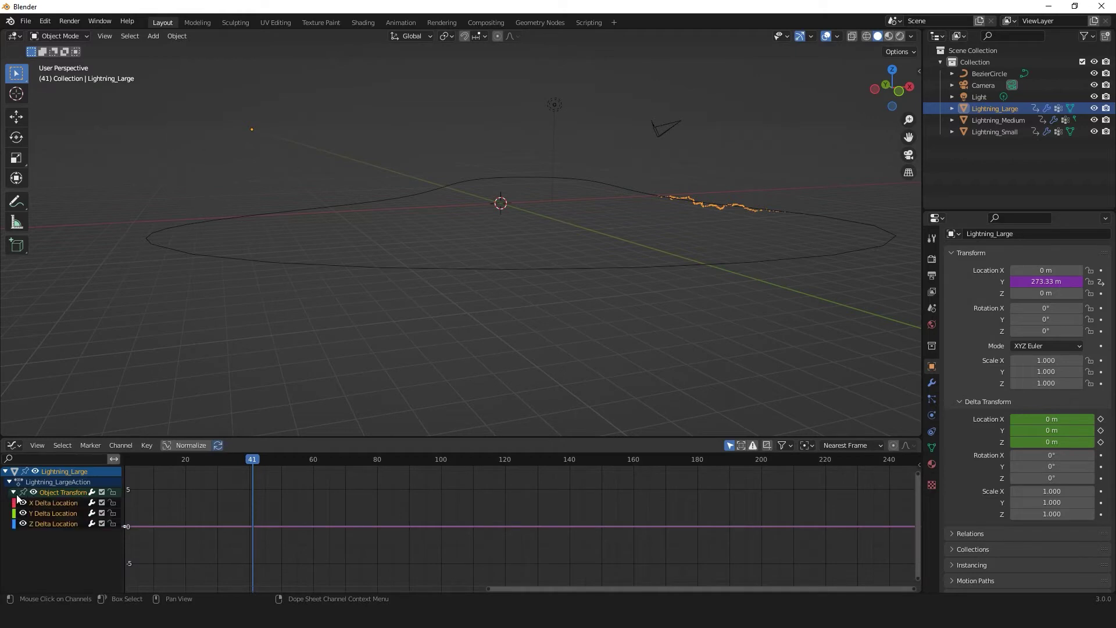
{"action": "key", "text": "n"}
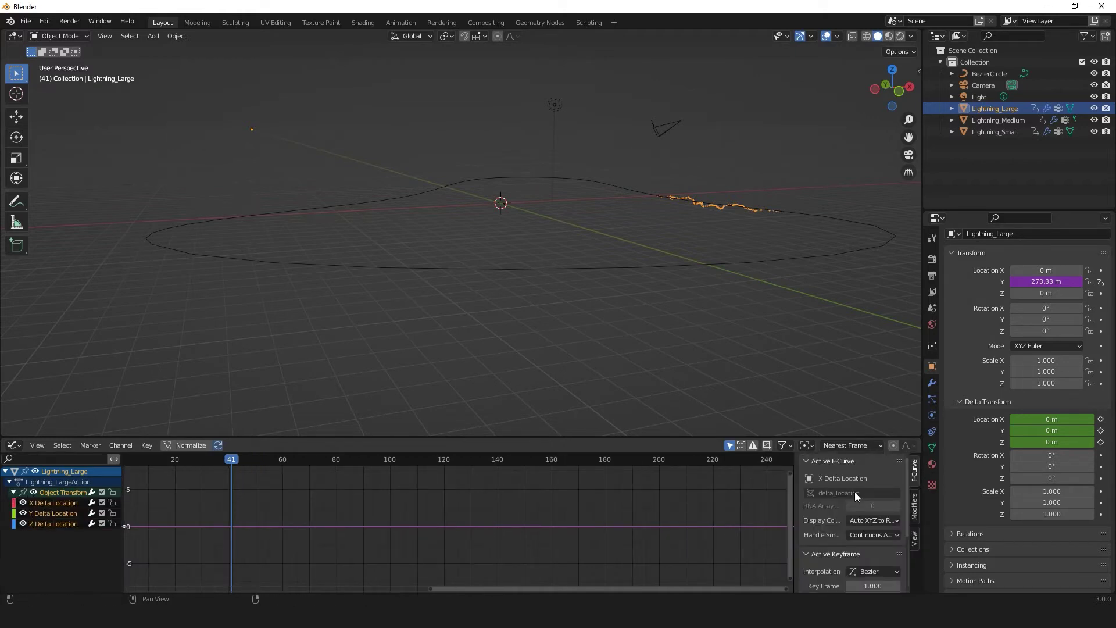
{"action": "left_click", "coordinate": [913, 514]}
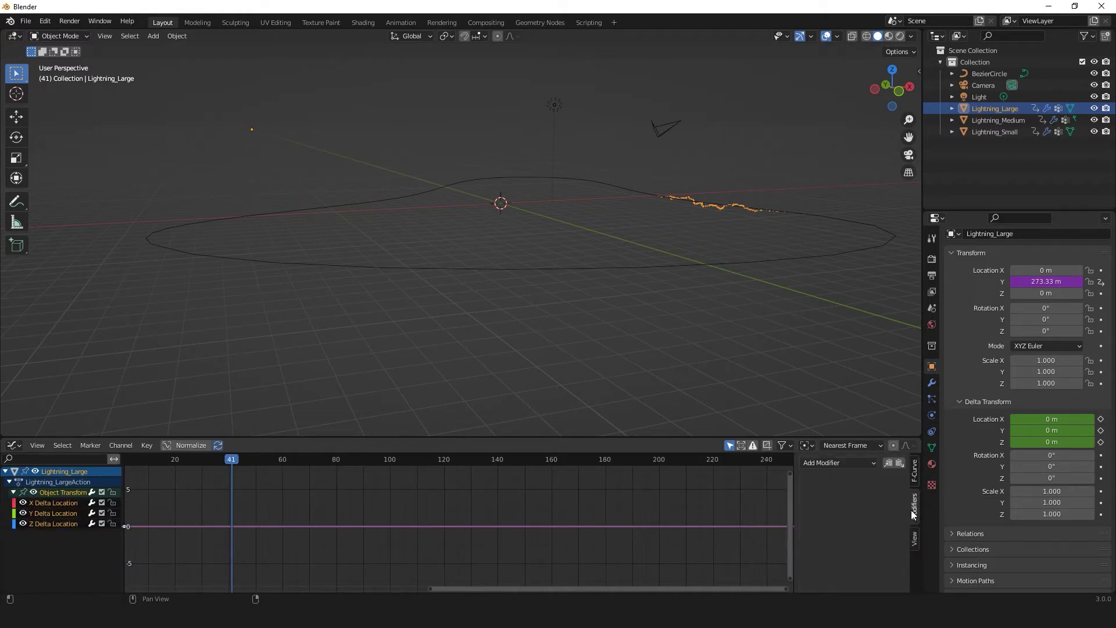
{"action": "left_click", "coordinate": [57, 504]}
{"action": "middle_click_drag", "start_coordinate": [704, 401], "coordinate": [526, 373]}
{"action": "left_click_drag", "start_coordinate": [1052, 418], "coordinate": [1034, 418]}
{"action": "middle_click_drag", "start_coordinate": [277, 244], "coordinate": [376, 261]}
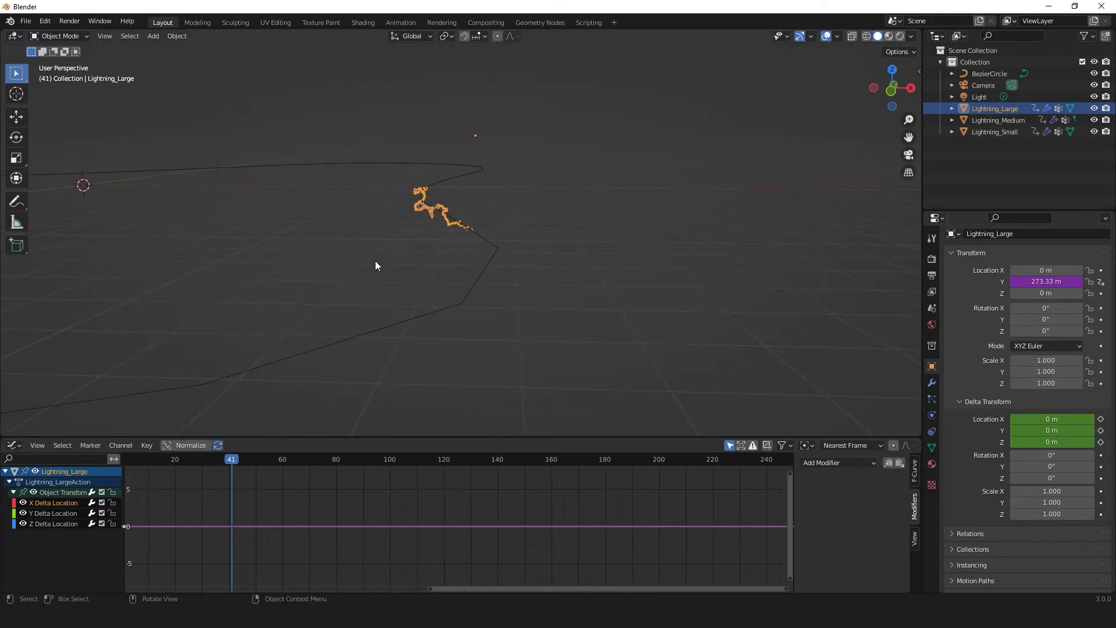
{"action": "left_click", "coordinate": [834, 463]}
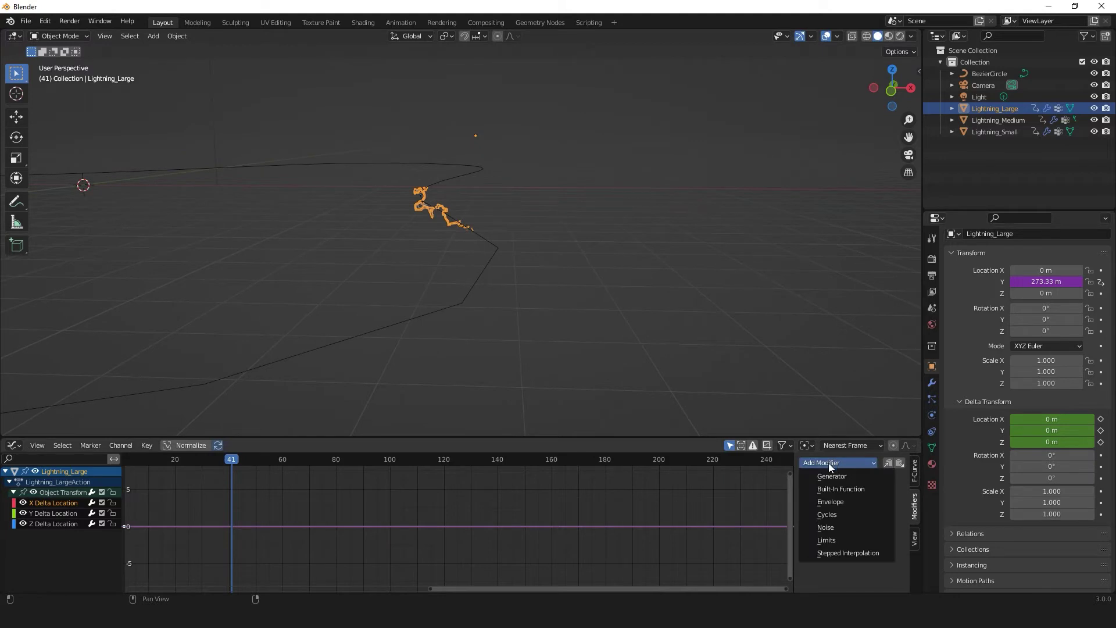
Add a Noise modifier with strength 2.5 to Lightning_Large's X Delta Location curve.
{"action": "left_click", "coordinate": [856, 528]}
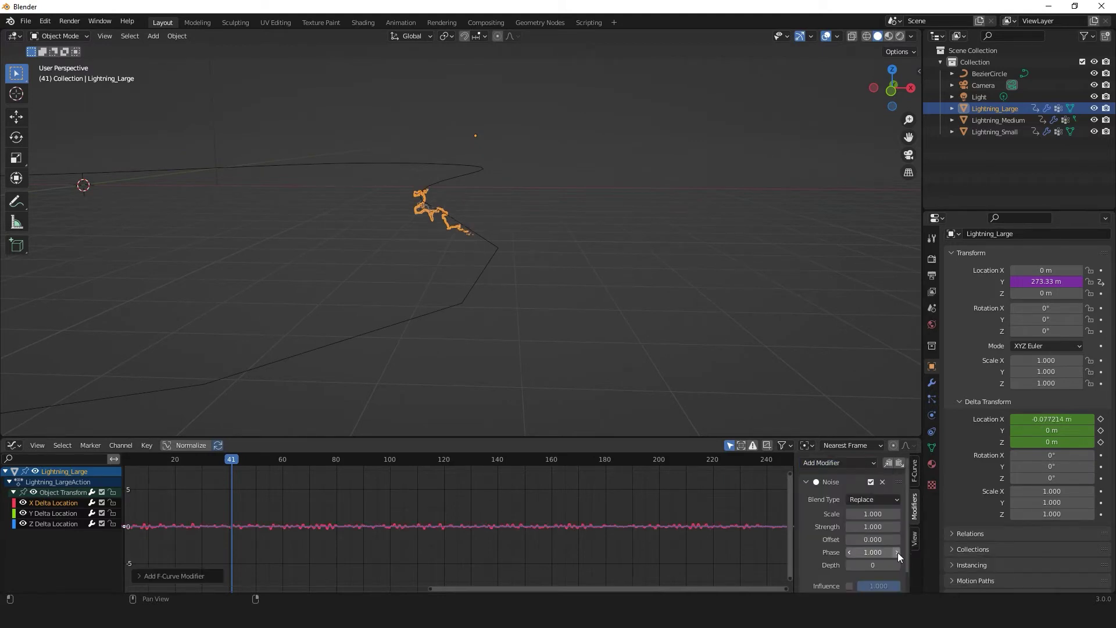
{"action": "left_click", "coordinate": [872, 526]}
{"action": "type", "text": "2.5"}
{"action": "key", "text": "Return"}
{"action": "middle_click_drag", "start_coordinate": [523, 314], "coordinate": [478, 319]}
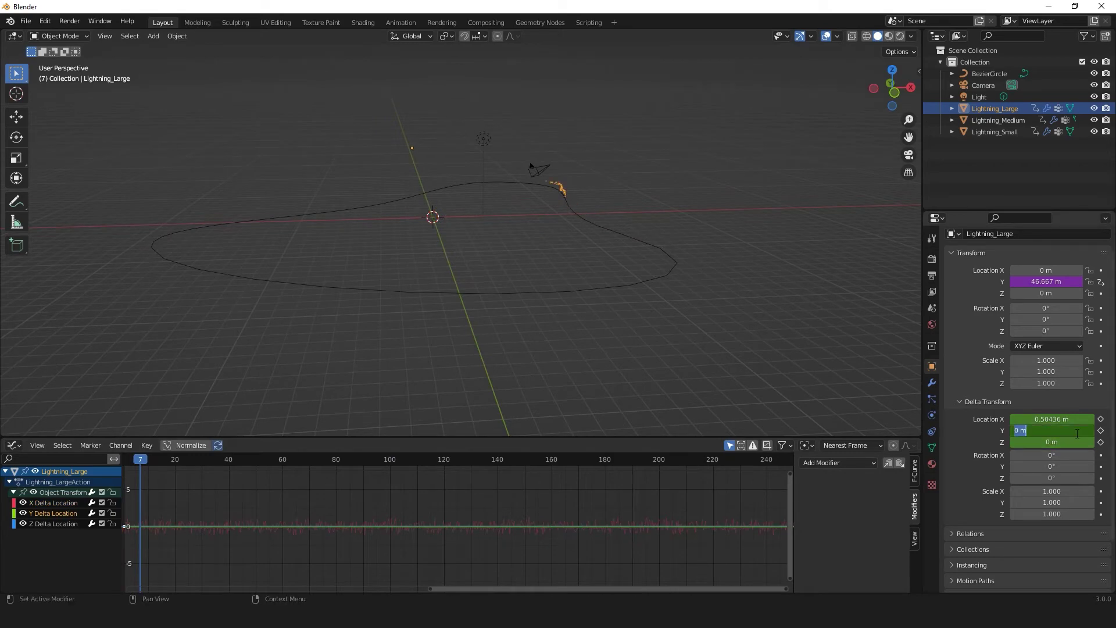
Add a Noise modifier to the Y Delta Location curve with strength 20 and scale 0.2.
{"action": "left_click", "coordinate": [839, 463]}
{"action": "left_click", "coordinate": [872, 526]}
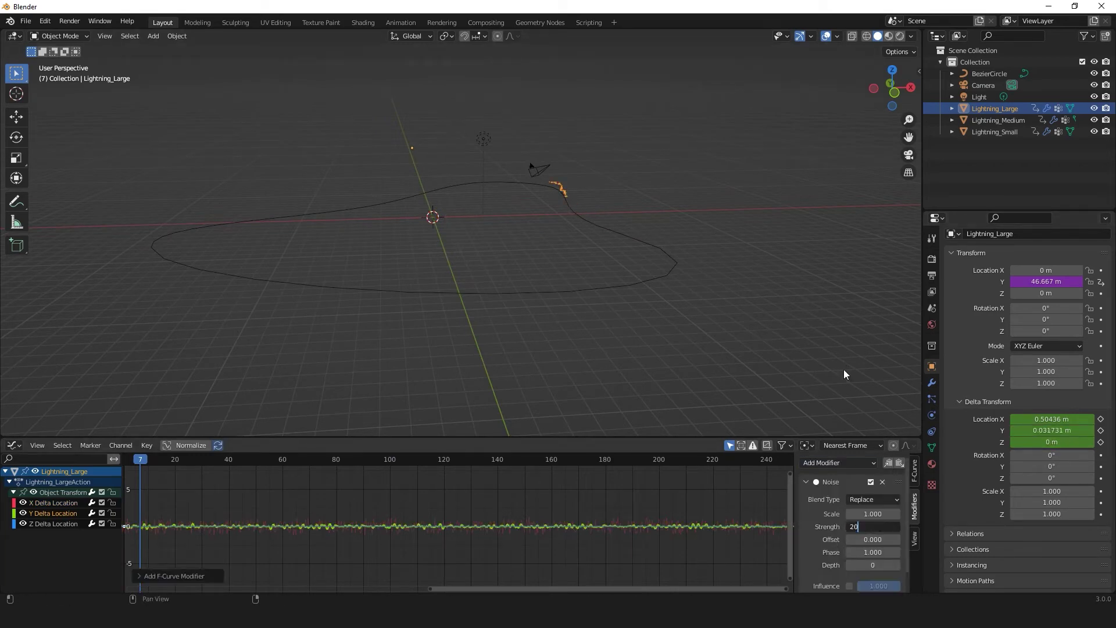
{"action": "type", "text": "20"}
{"action": "key", "text": "Return"}
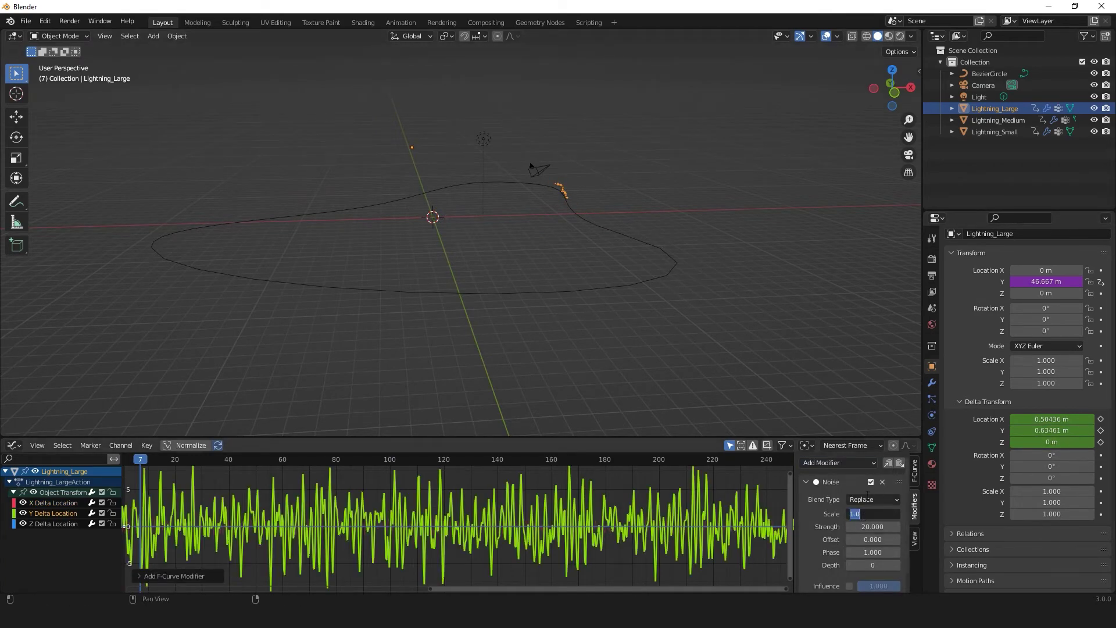
{"action": "type", "text": ".2"}
{"action": "key", "text": "Return"}
Play the animation to preview the jitter, then reselect Lightning_Large.
{"action": "key", "text": "space"}
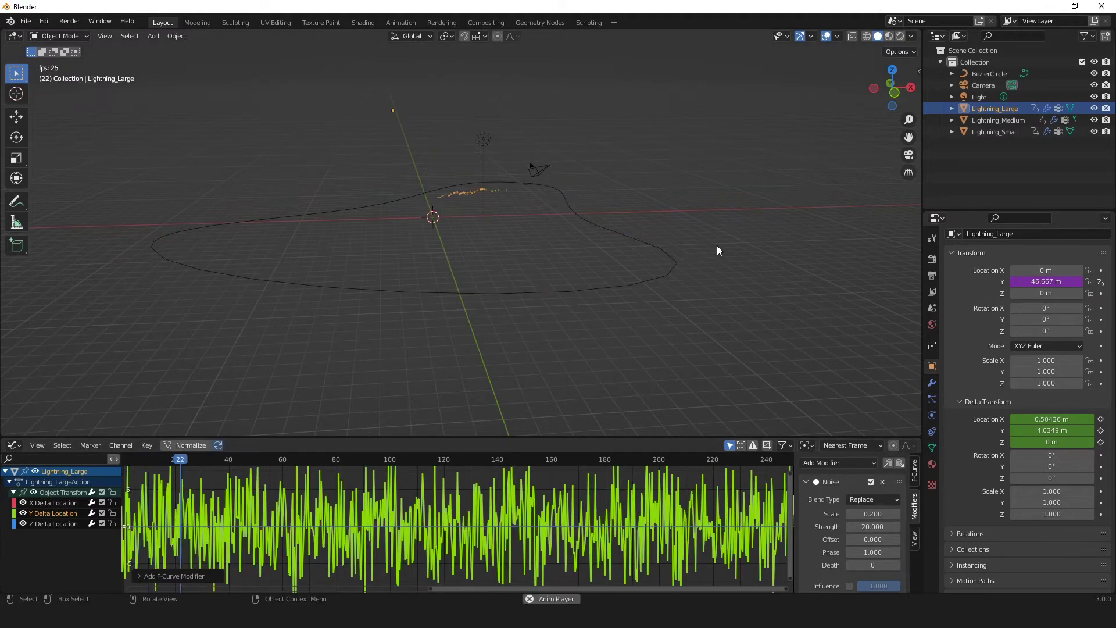
{"action": "left_click", "coordinate": [717, 246]}
{"action": "key", "text": "space"}
{"action": "left_click", "coordinate": [716, 246]}
Add a Noise modifier with strength 5 to the Z Delta Location curve.
{"action": "scroll", "coordinate": [716, 260], "scroll_direction": "up", "scroll_amount": 4}
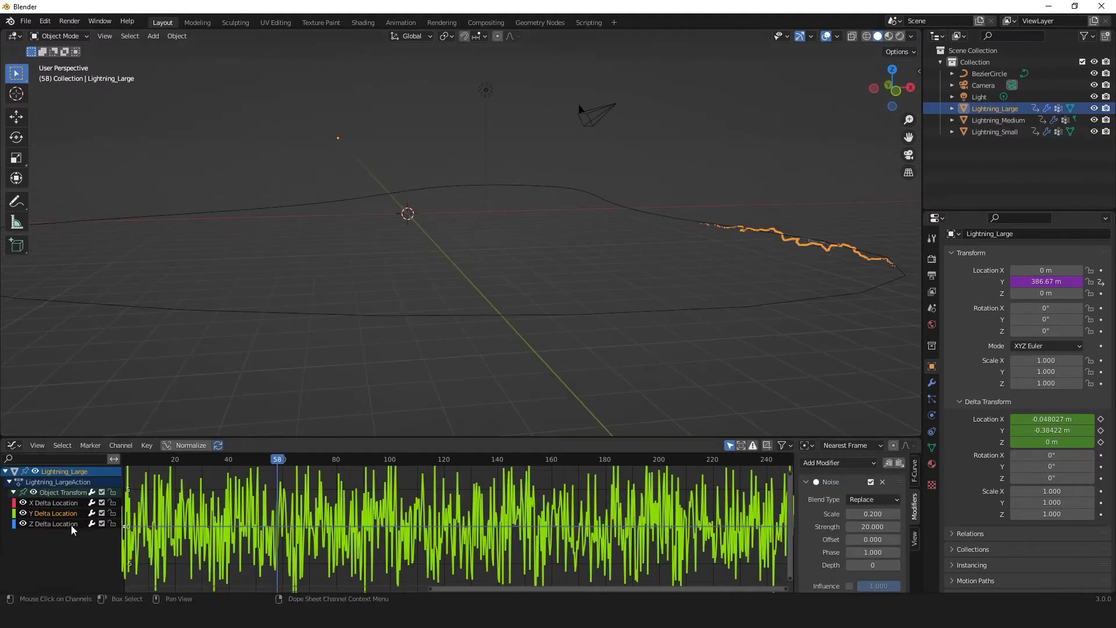
{"action": "middle_click_drag", "start_coordinate": [716, 260], "coordinate": [750, 325]}
{"action": "left_click", "coordinate": [839, 462]}
{"action": "left_click", "coordinate": [860, 527]}
{"action": "middle_click_drag", "start_coordinate": [755, 349], "coordinate": [752, 344]}
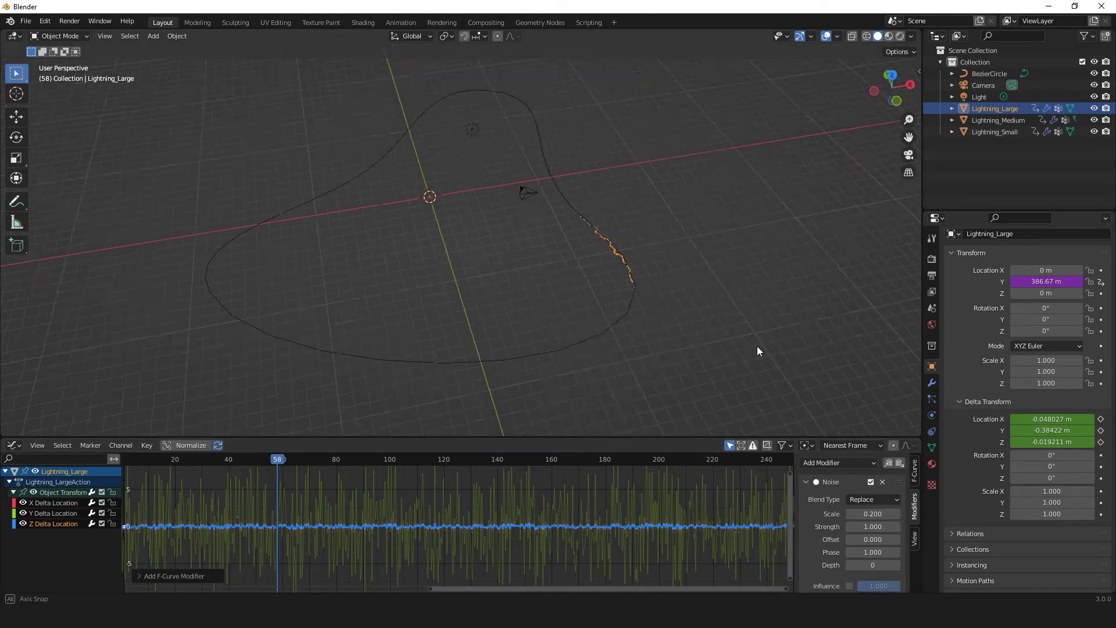
{"action": "key", "text": "KP_7"}
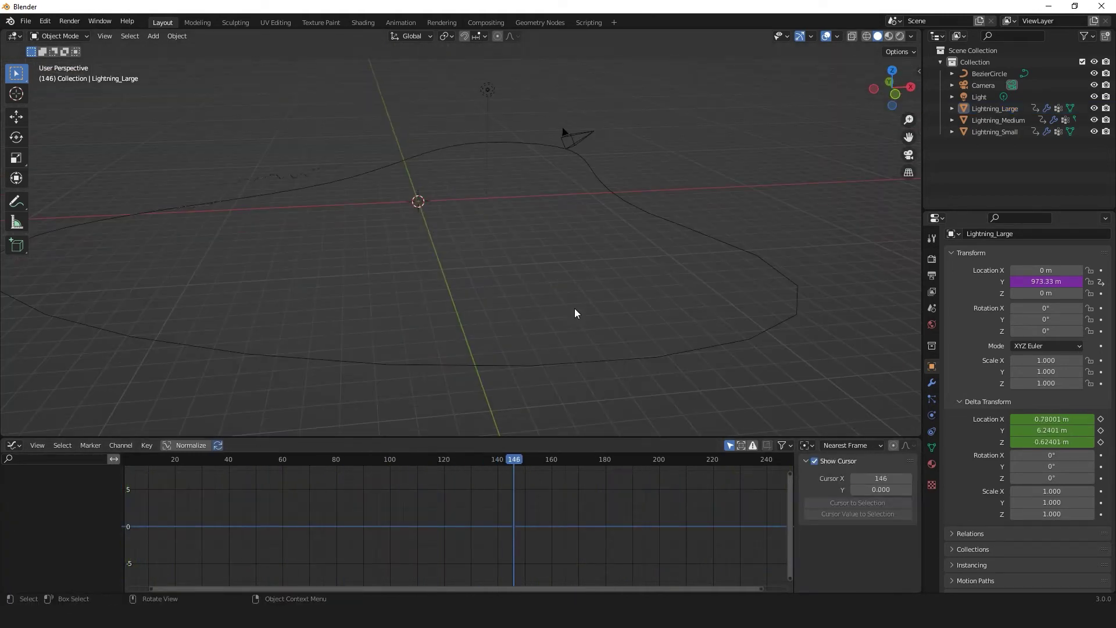
{"action": "left_click", "coordinate": [291, 177]}
Paste the noise modifiers onto Lightning_Medium's X, Y and Z Delta Location curves.
{"action": "left_click", "coordinate": [189, 206]}
{"action": "left_click", "coordinate": [13, 492]}
{"action": "left_click", "coordinate": [900, 462]}
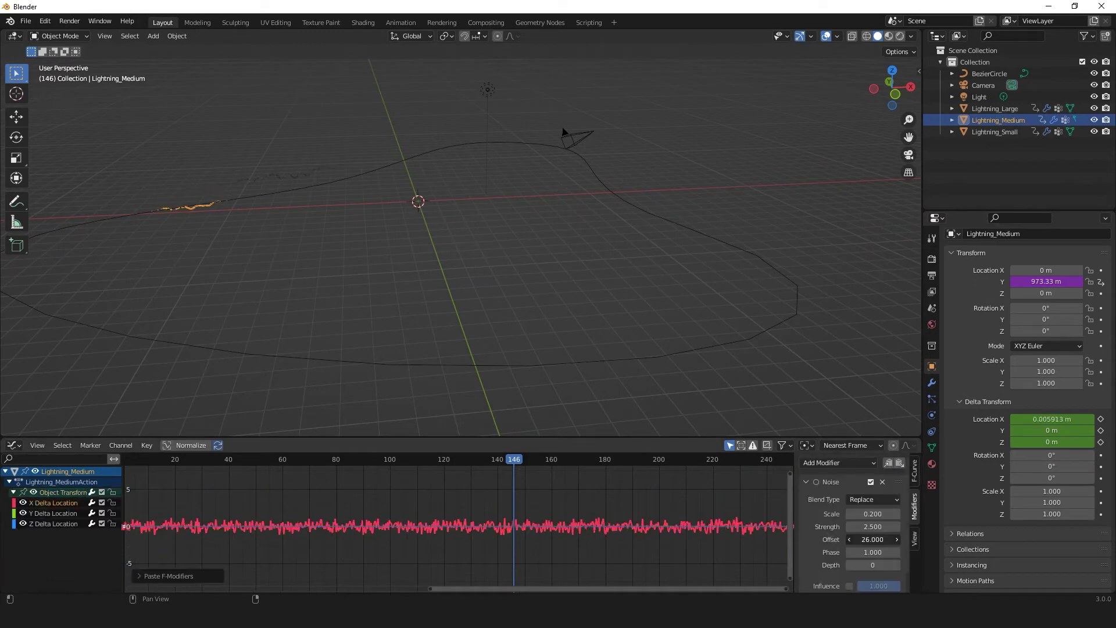
{"action": "left_click", "coordinate": [994, 108]}
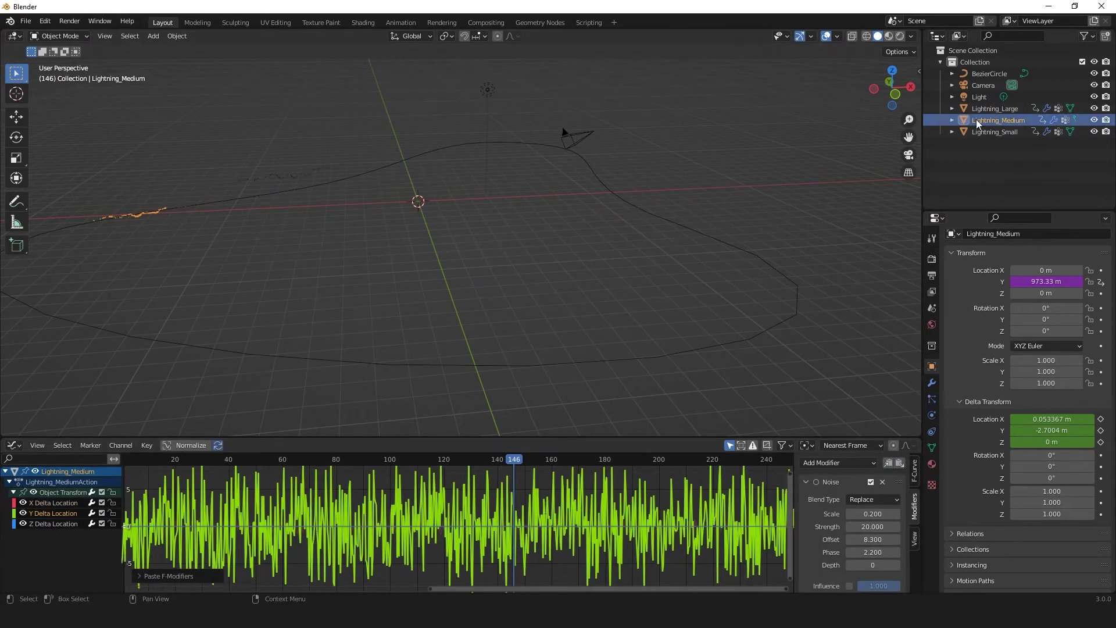
{"action": "left_click", "coordinate": [53, 523]}
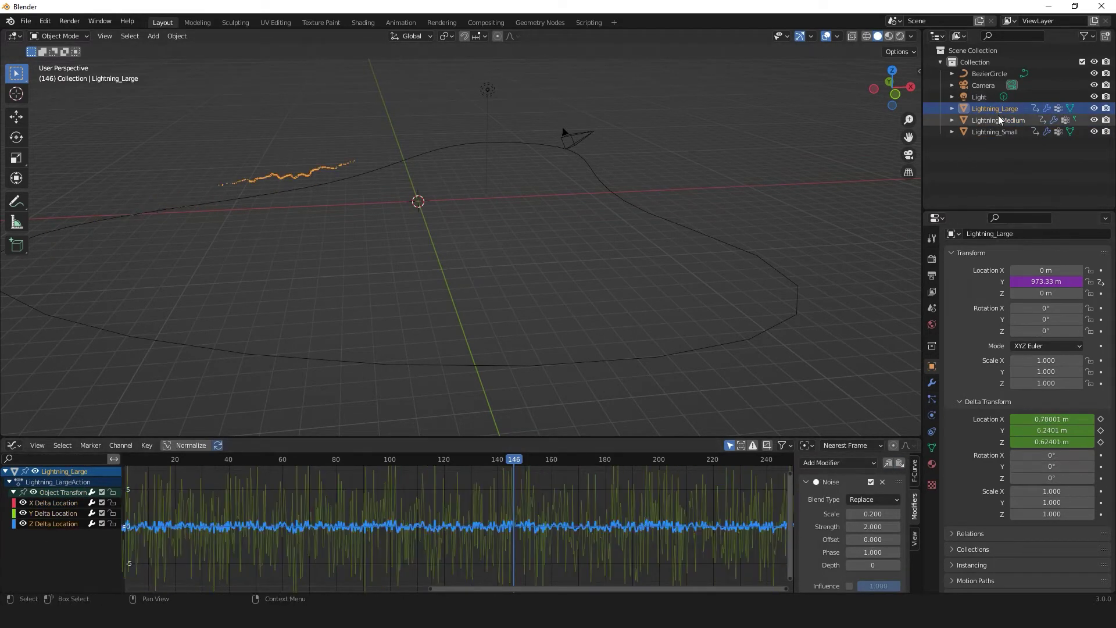
{"action": "left_click", "coordinate": [899, 462]}
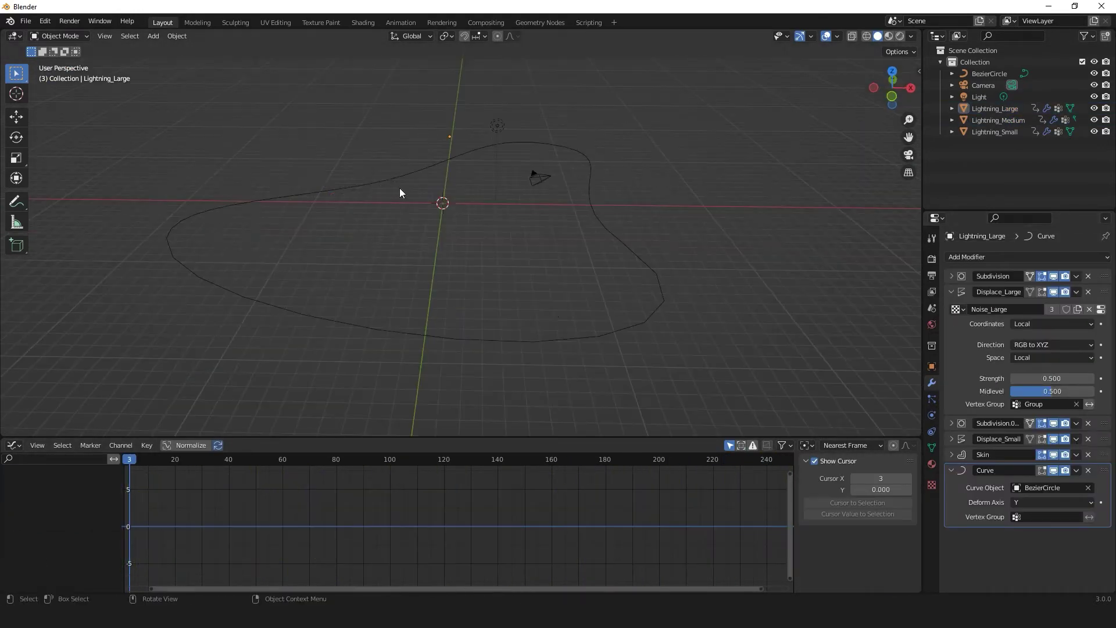
Duplicate Lightning_Large in place as Lightning_Large.001.
{"action": "left_click", "coordinate": [400, 191]}
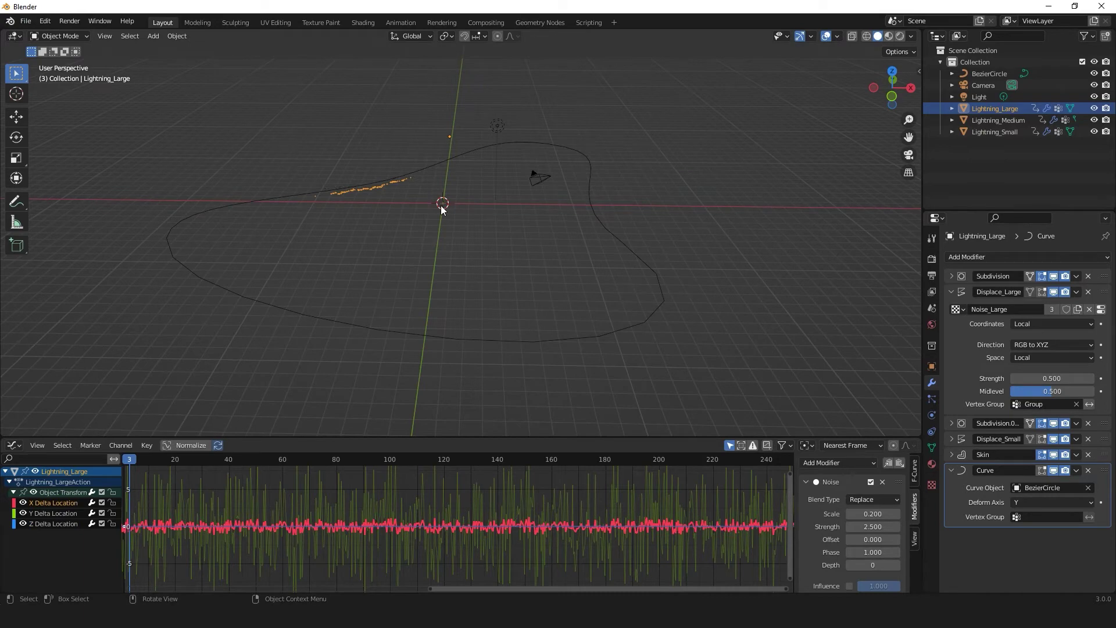
{"action": "key", "text": "shift+d"}
{"action": "key", "text": "Escape"}
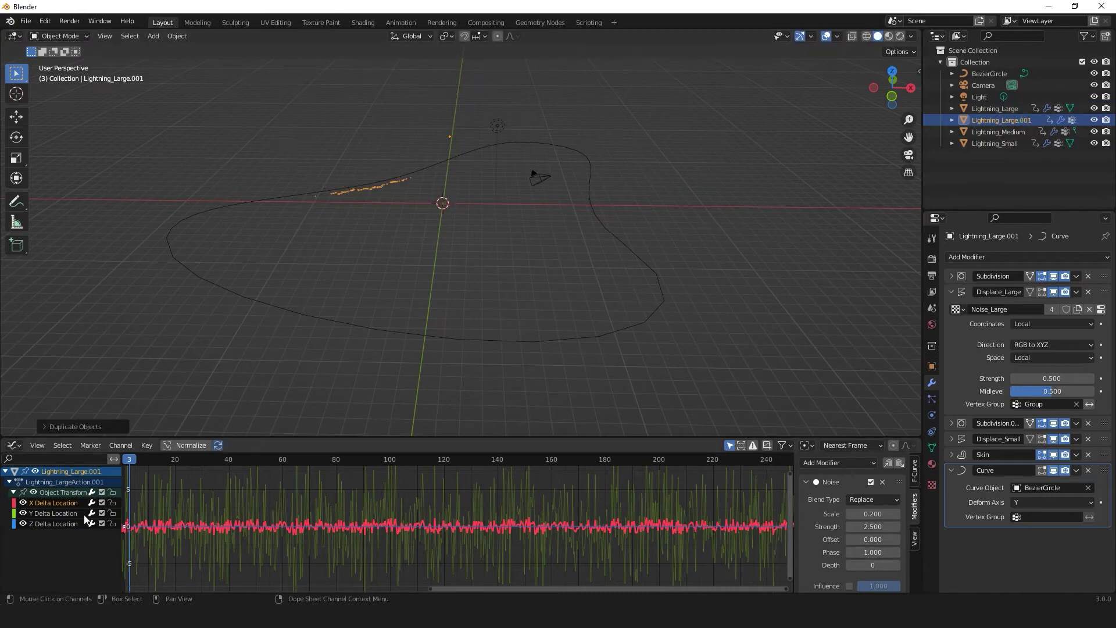
Inspect the Y and Z Delta Location noise curves and scrub to frame 25.
{"action": "scroll", "coordinate": [272, 217], "scroll_direction": "up", "scroll_amount": 2}
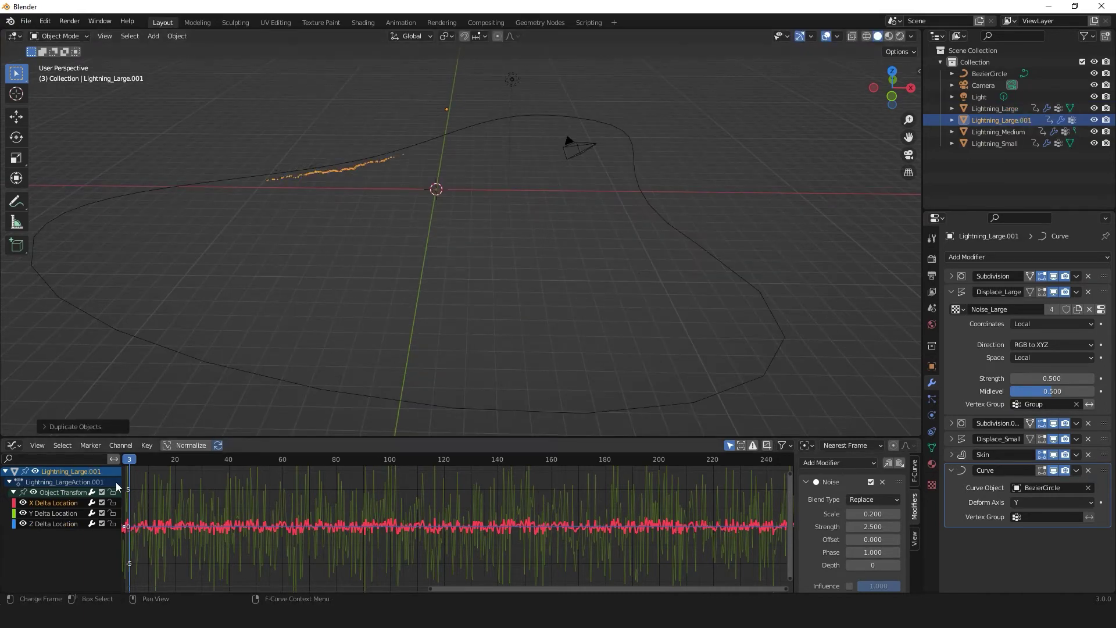
{"action": "middle_click_drag", "start_coordinate": [441, 326], "coordinate": [733, 355]}
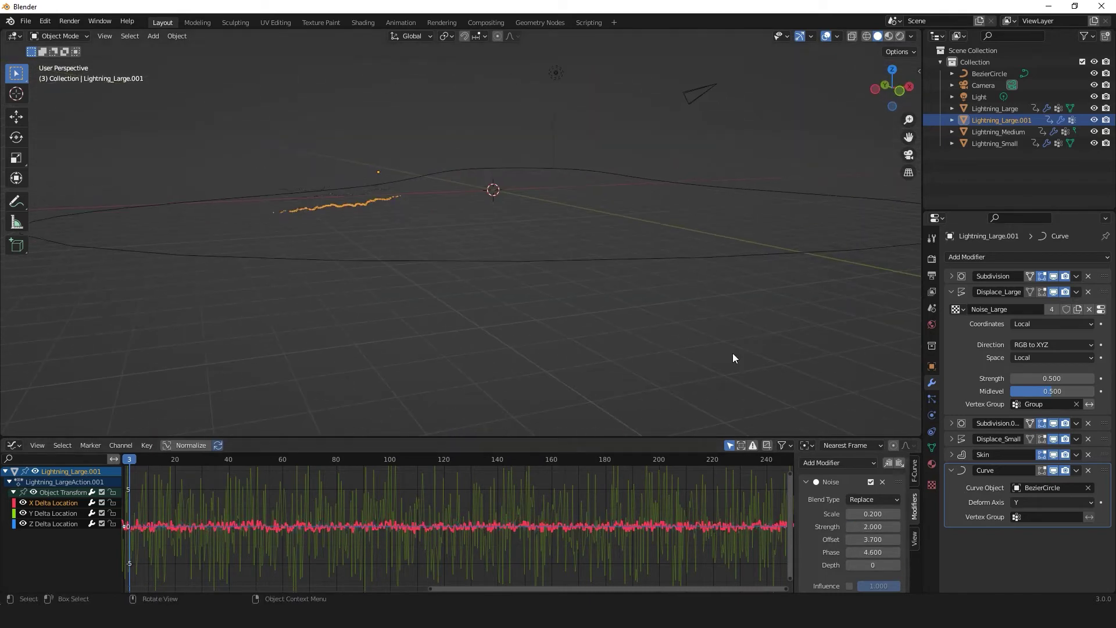
{"action": "left_click", "coordinate": [773, 509]}
{"action": "left_click", "coordinate": [755, 526]}
{"action": "middle_click_drag", "start_coordinate": [441, 261], "coordinate": [472, 211]}
{"action": "left_click", "coordinate": [189, 459]}
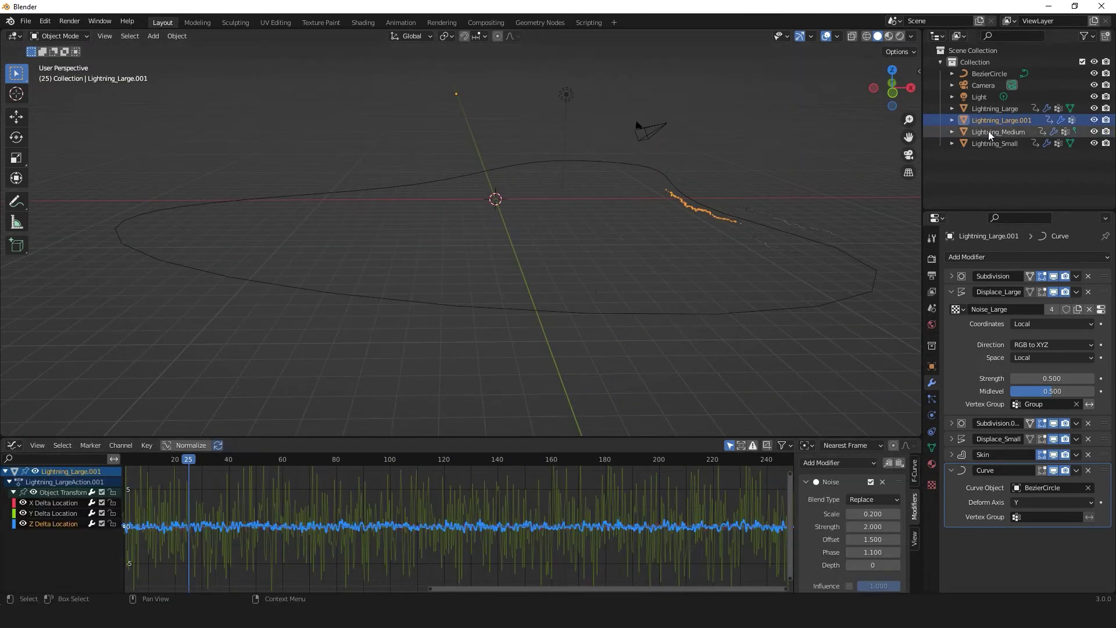
Duplicate Lightning_Medium and place the copy further along the circle.
{"action": "left_click", "coordinate": [779, 225]}
{"action": "key", "text": "shift+d"}
{"action": "left_click", "coordinate": [798, 235]}
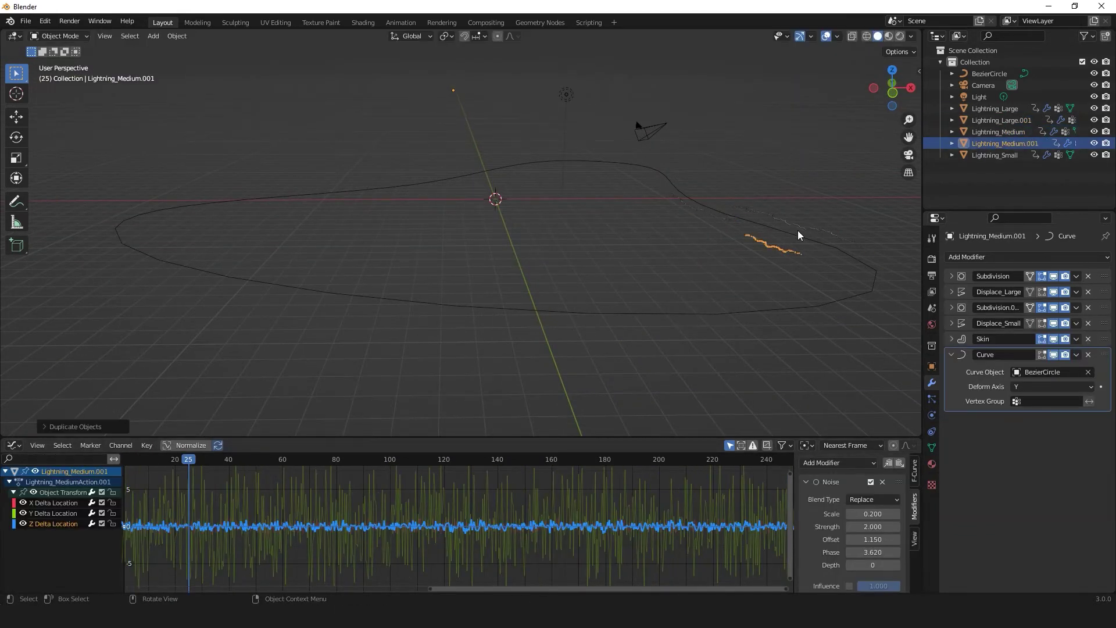
{"action": "left_click", "coordinate": [61, 512]}
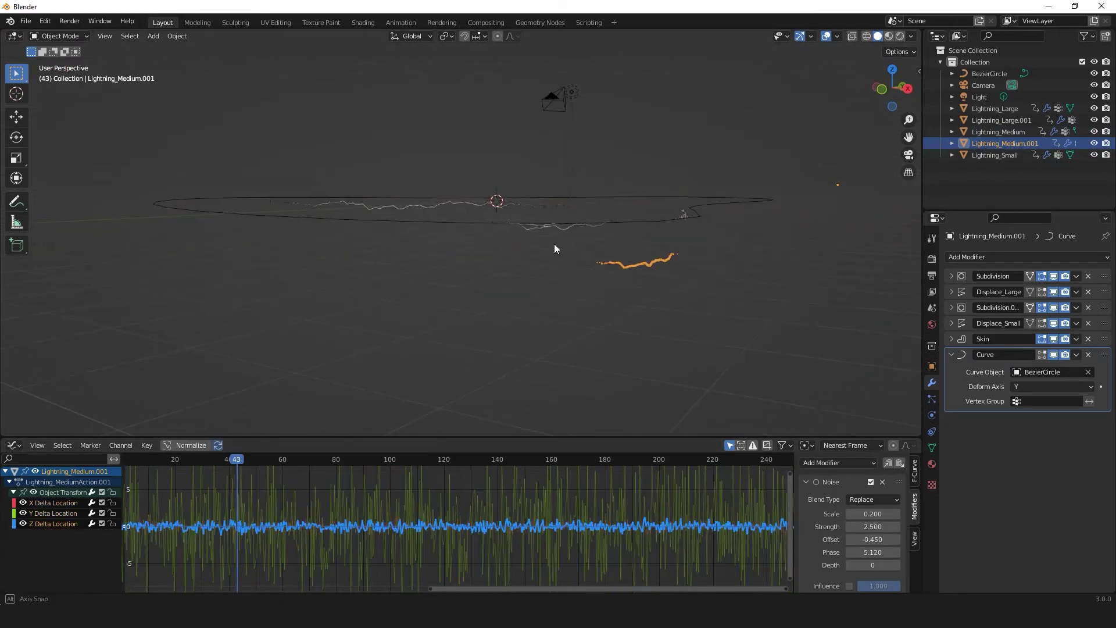
{"action": "left_click", "coordinate": [448, 219]}
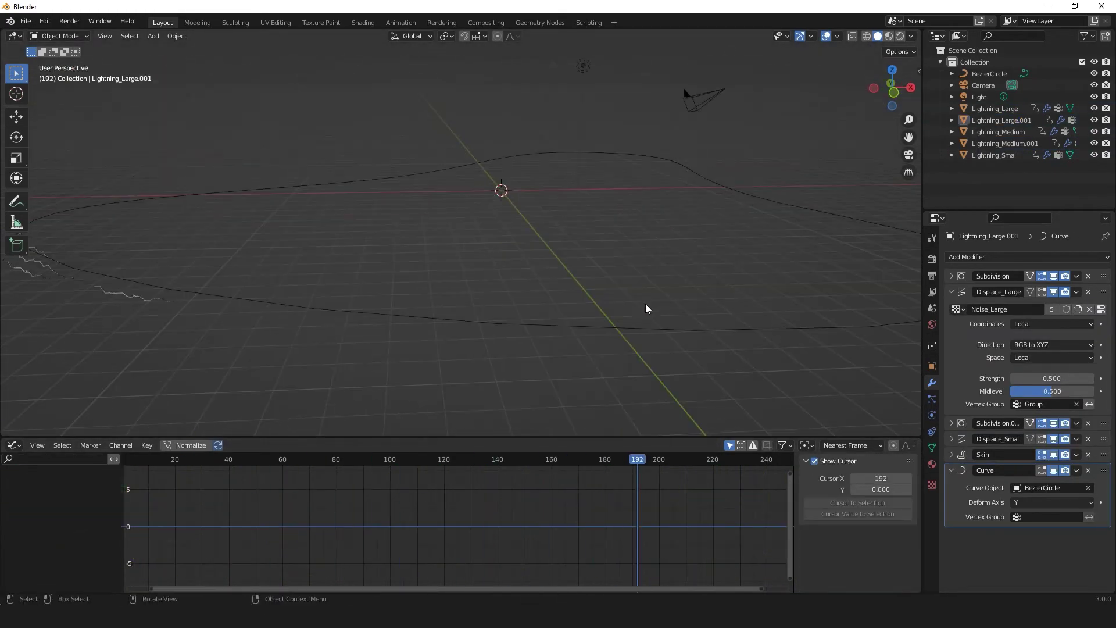
{"action": "middle_click_drag", "start_coordinate": [645, 303], "coordinate": [654, 285]}
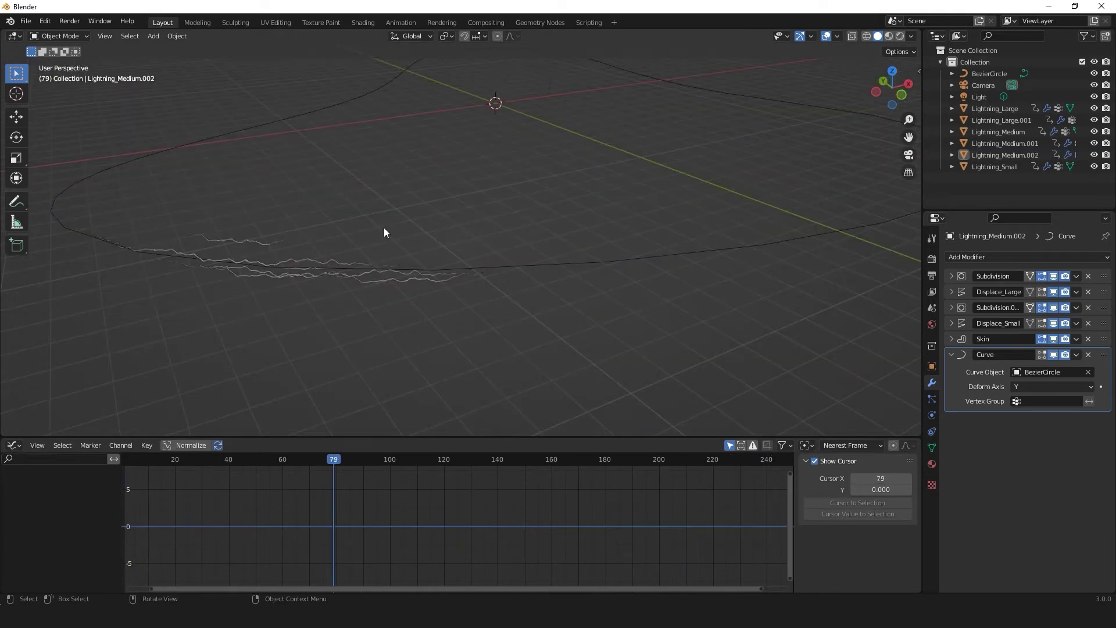
Review the noise motion of Lightning_Medium.001 and Lightning_Small from above the lightning path.
{"action": "left_click", "coordinate": [1005, 143]}
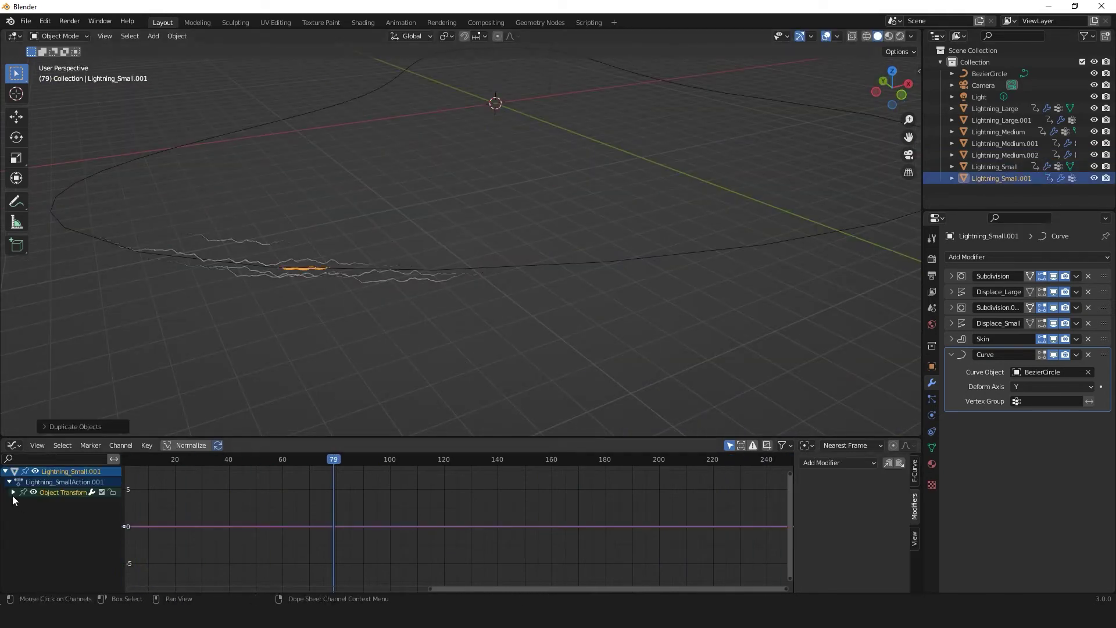
{"action": "left_click", "coordinate": [1002, 167]}
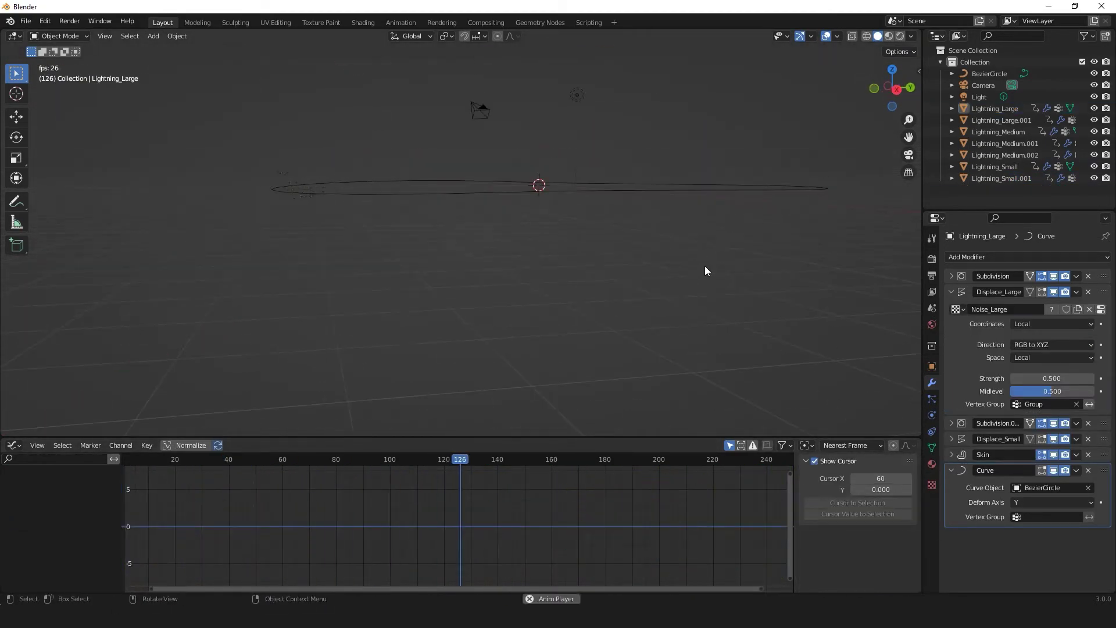
{"action": "key", "text": "space"}
{"action": "middle_click_drag", "start_coordinate": [521, 232], "coordinate": [676, 341]}
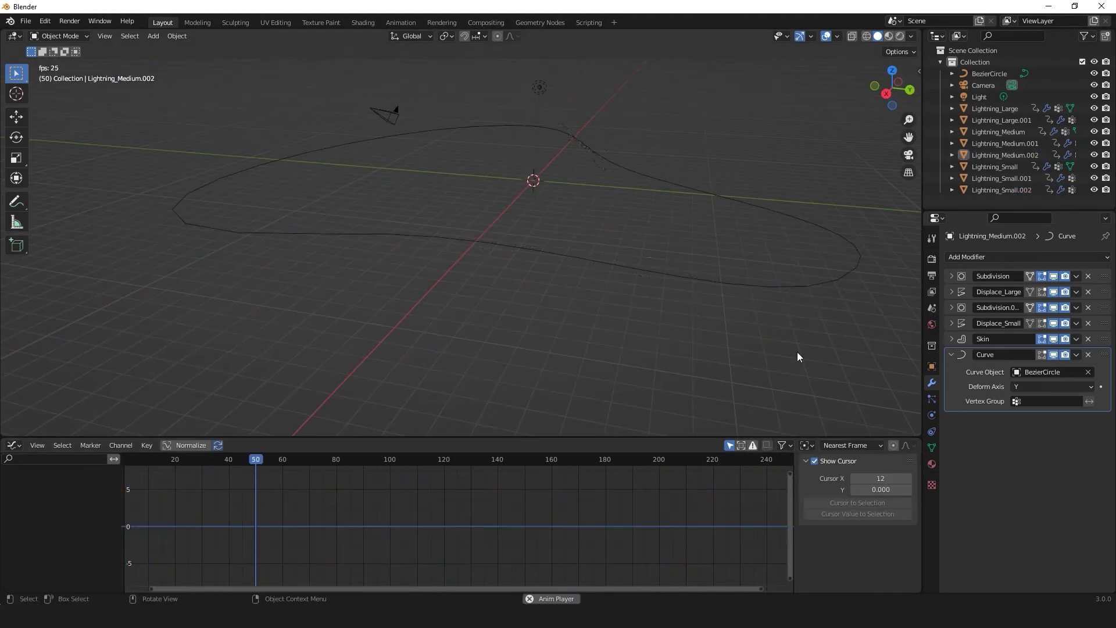
{"action": "middle_click_drag", "start_coordinate": [797, 352], "coordinate": [406, 179]}
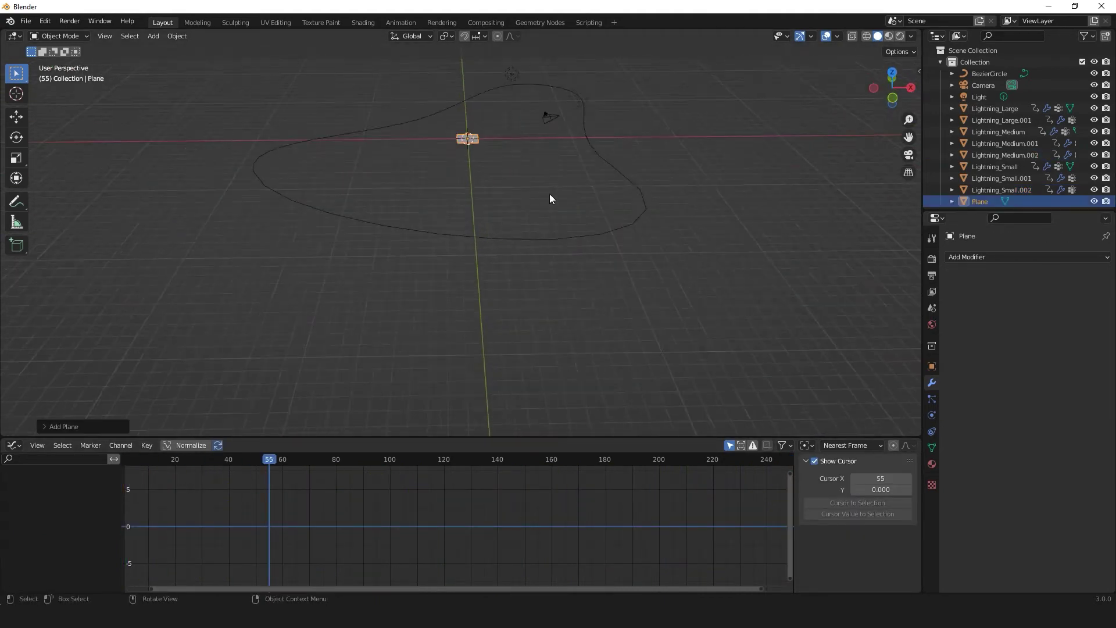
Enlarge the ground plane and add a cylinder mesh to the scene.
{"action": "key", "text": "s"}
{"action": "left_click", "coordinate": [462, 171]}
{"action": "key", "text": "shift+a"}
{"action": "mouse_move", "coordinate": [465, 149]}
{"action": "left_click", "coordinate": [552, 273]}
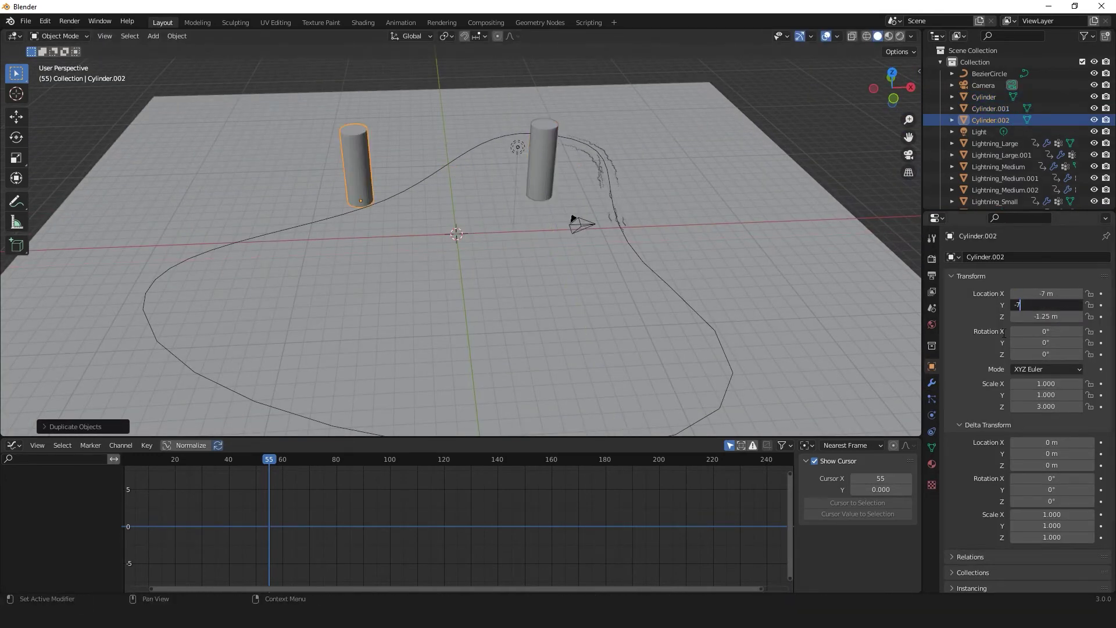
{"action": "middle_click_drag", "start_coordinate": [650, 233], "coordinate": [464, 168]}
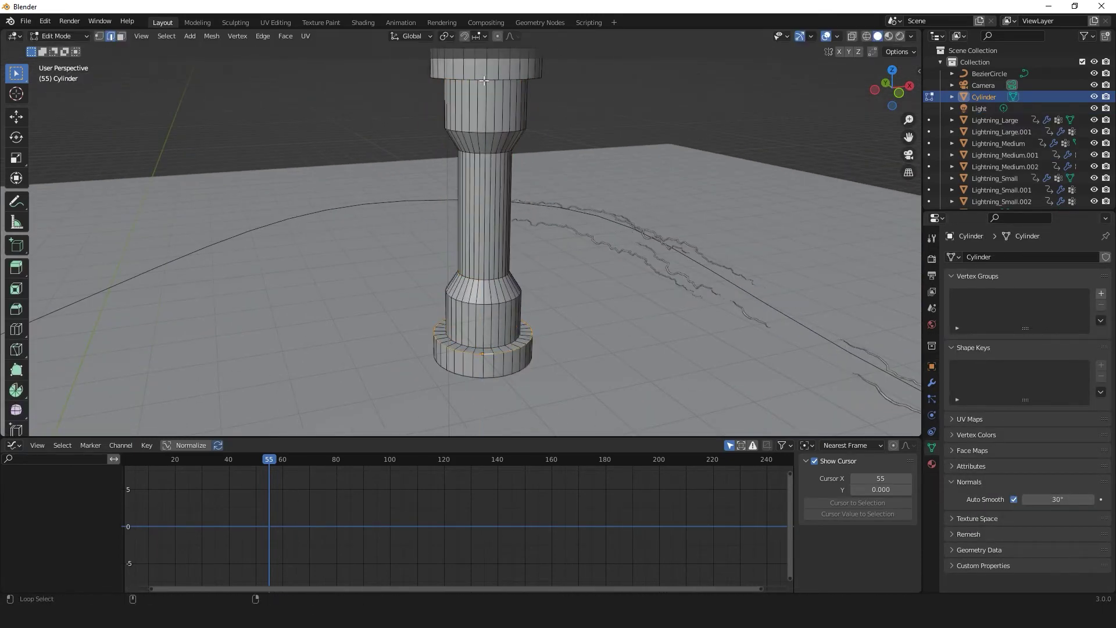
Bevel the cylinder's selected top and base edge loops into rings.
{"action": "left_click", "coordinate": [484, 78], "text": "alt+shift"}
{"action": "key", "text": "ctrl+b"}
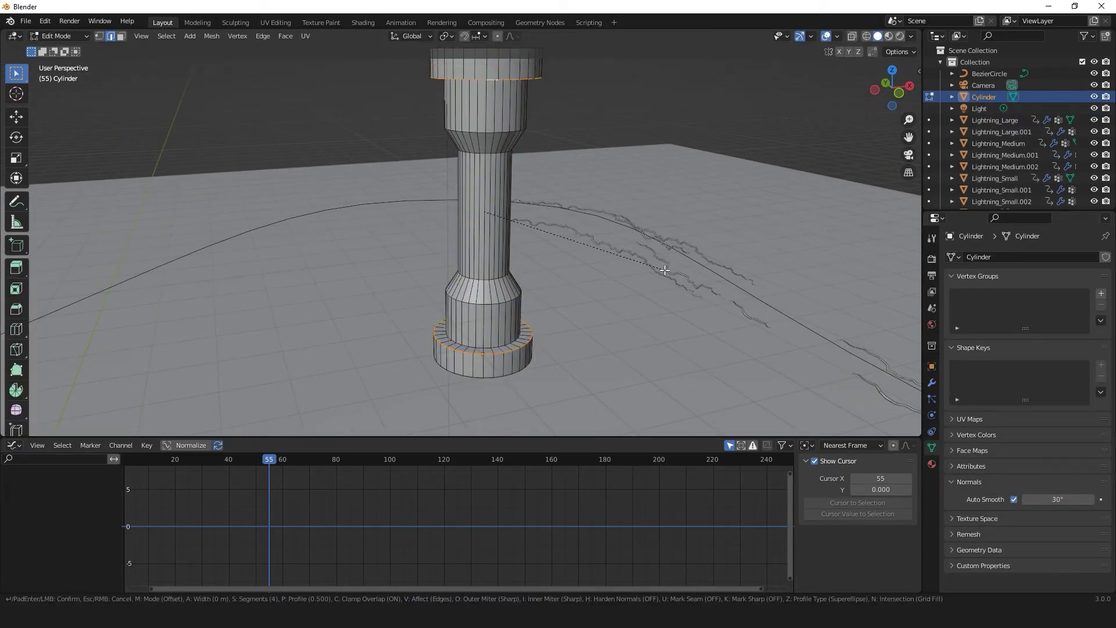
{"action": "middle_click_drag", "start_coordinate": [665, 269], "coordinate": [611, 279]}
{"action": "scroll", "coordinate": [565, 292], "scroll_direction": "up", "scroll_amount": 4}
{"action": "left_click", "coordinate": [565, 293]}
Duplicate the finished pillar along the X axis to build the row of pillars.
{"action": "key", "text": "Tab"}
{"action": "scroll", "coordinate": [532, 291], "scroll_direction": "down", "scroll_amount": 5}
{"action": "middle_click_drag", "start_coordinate": [533, 291], "coordinate": [466, 441]}
{"action": "scroll", "coordinate": [609, 179], "scroll_direction": "down", "scroll_amount": 3}
{"action": "key", "text": "shift+d"}
{"action": "key", "text": "x"}
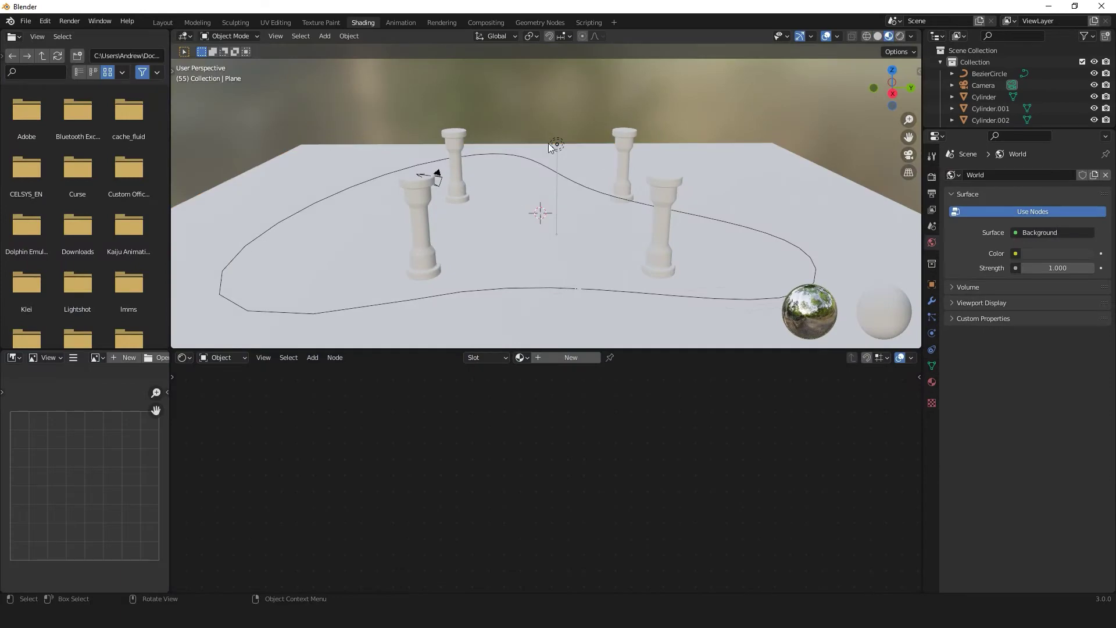
{"action": "left_click", "coordinate": [571, 356]}
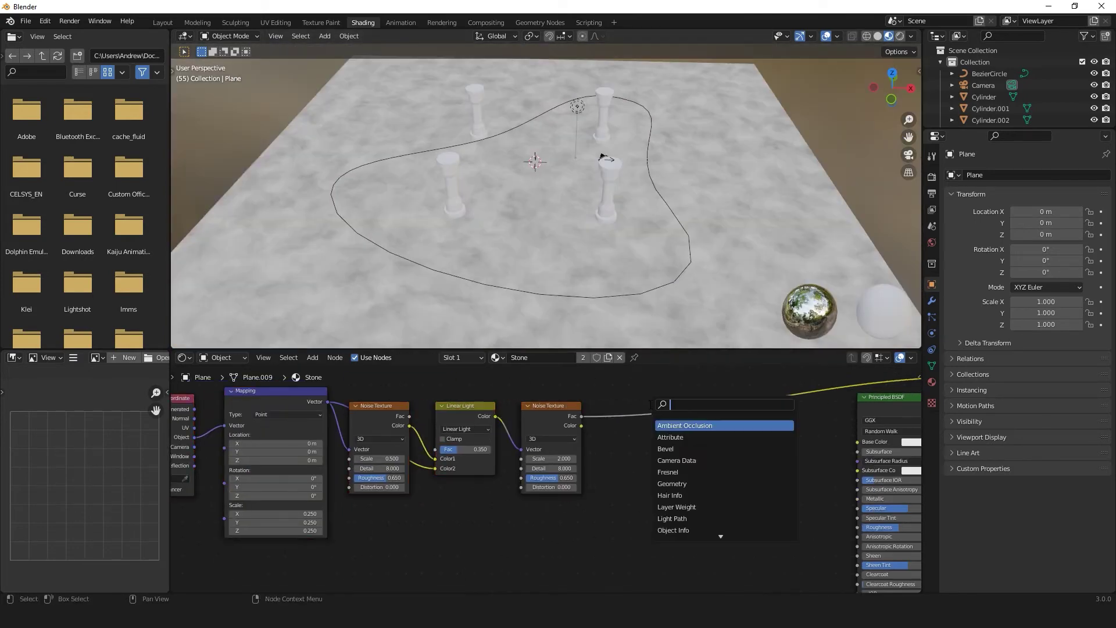
Add a ColorRamp node before the shader in the Stone material and view it rendered.
{"action": "key", "text": "Return"}
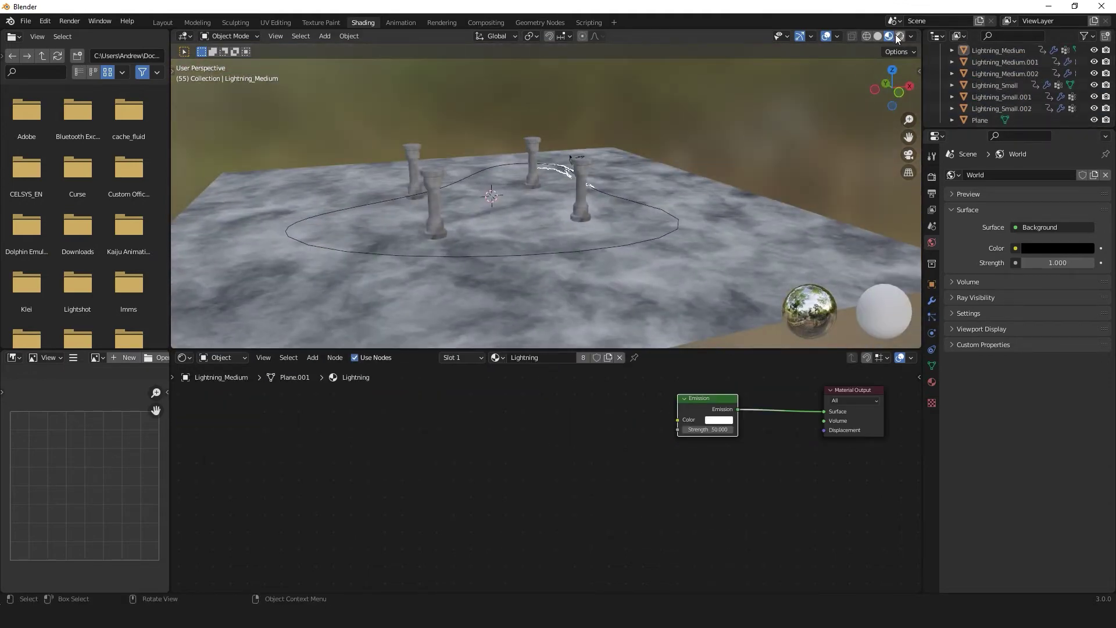
{"action": "left_click", "coordinate": [899, 36]}
Tint the lightning's emission colour, first setting its hue to 0.1.
{"action": "middle_click_drag", "start_coordinate": [616, 181], "coordinate": [655, 184]}
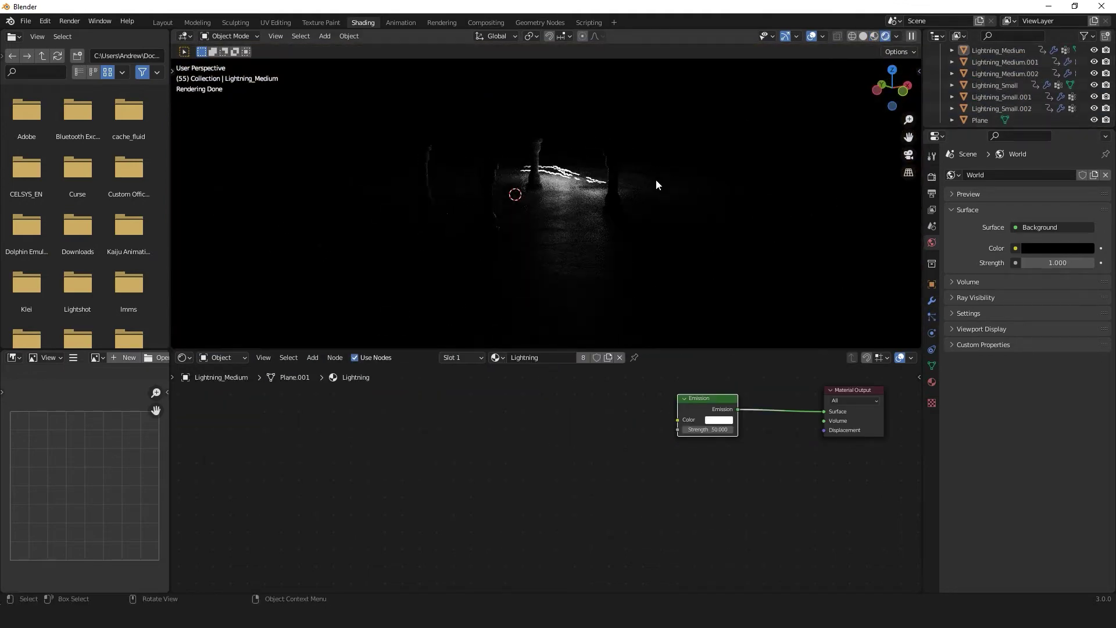
{"action": "left_click", "coordinate": [719, 419]}
{"action": "left_click_drag", "start_coordinate": [740, 327], "coordinate": [740, 335]}
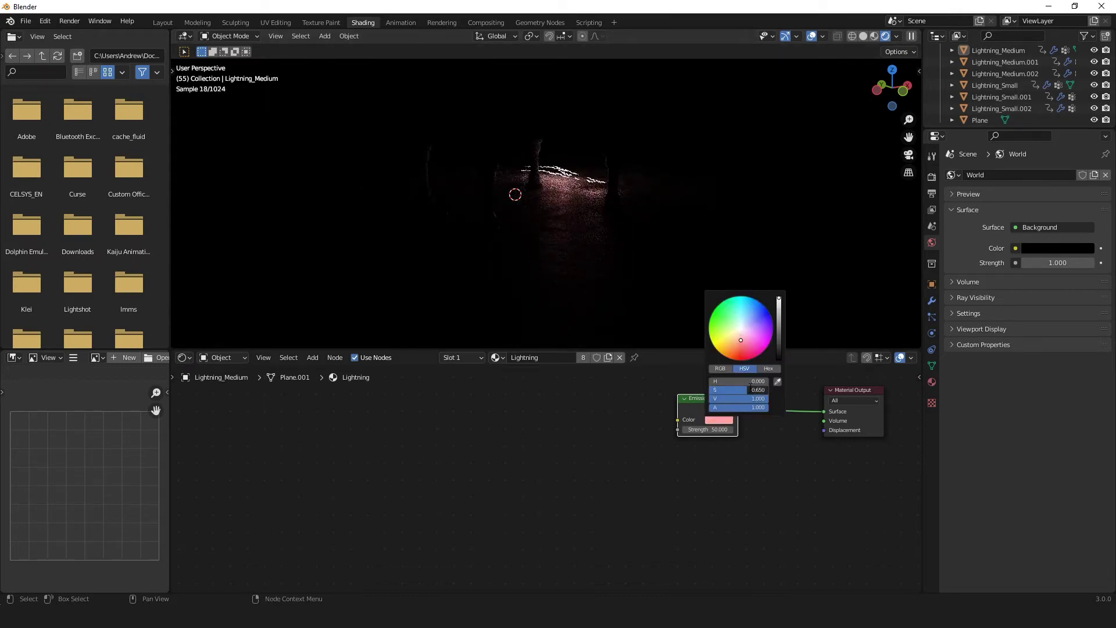
{"action": "left_click", "coordinate": [748, 382]}
{"action": "type", "text": "0.1"}
{"action": "key", "text": "Return"}
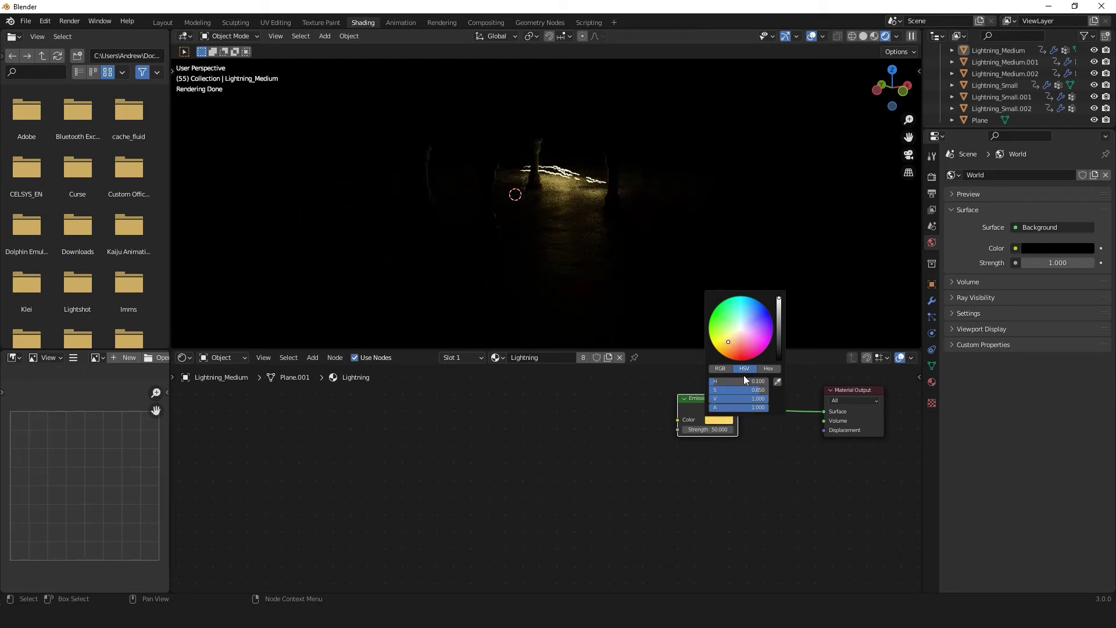
Change the emission colour's hue to an orange 0.035.
{"action": "left_click", "coordinate": [707, 418]}
{"action": "left_click", "coordinate": [748, 381]}
{"action": "type", "text": "0.035"}
{"action": "key", "text": "Return"}
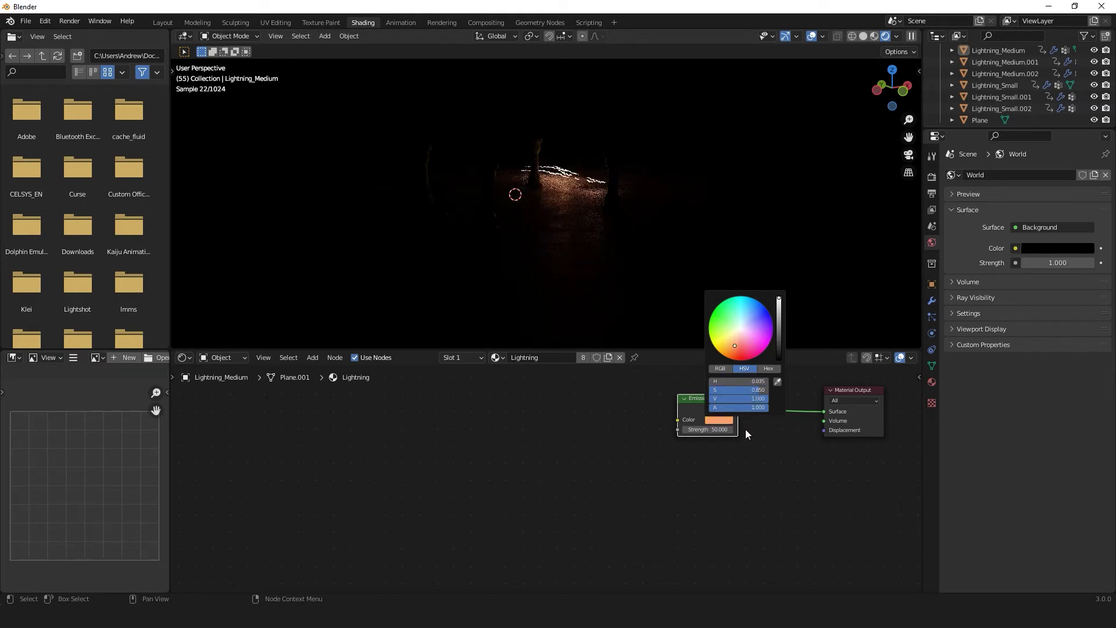
{"action": "left_click_drag", "start_coordinate": [746, 382], "coordinate": [754, 396]}
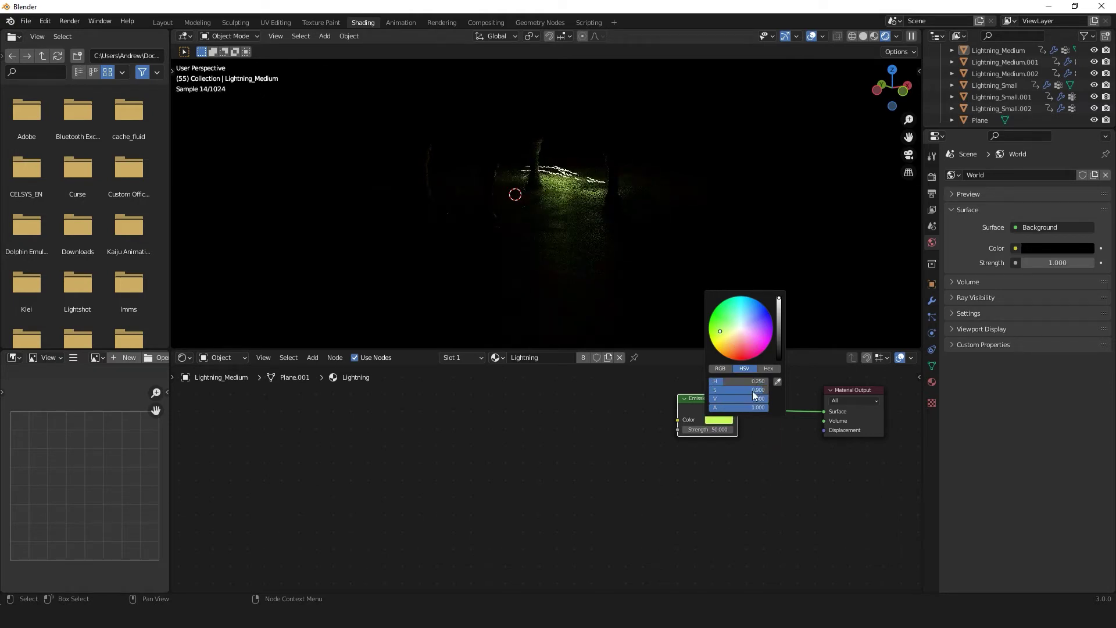
{"action": "type", "text": ".035"}
{"action": "key", "text": "Return"}
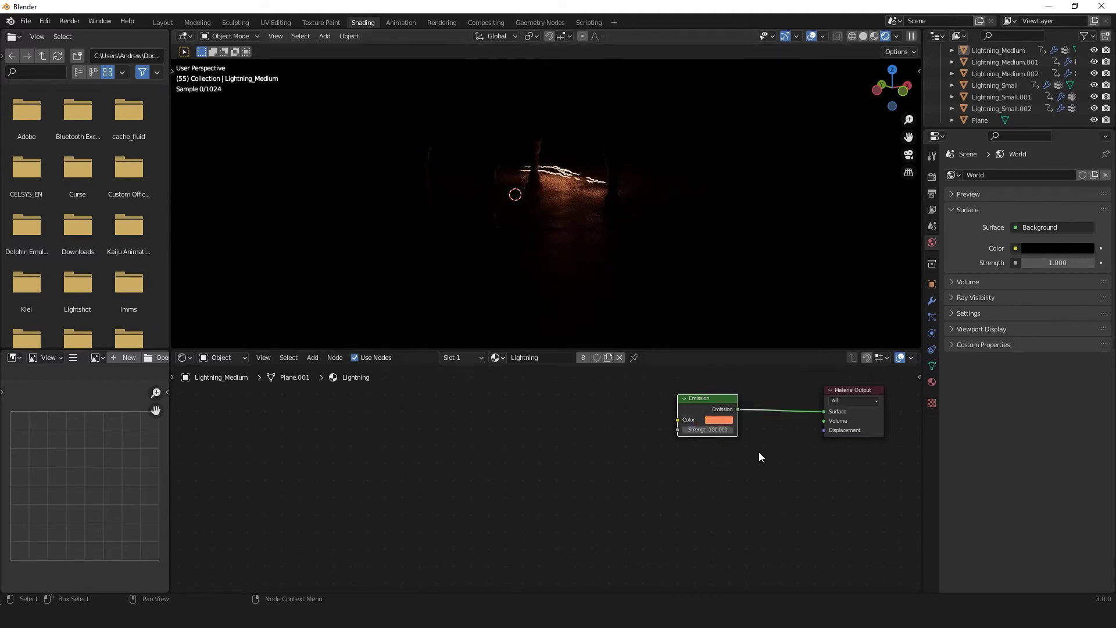
Expand Color Management in Render Properties and list the view transforms.
{"action": "left_click", "coordinate": [932, 177]}
{"action": "left_click", "coordinate": [957, 574]}
{"action": "scroll", "coordinate": [1080, 504], "scroll_direction": "down", "scroll_amount": 4}
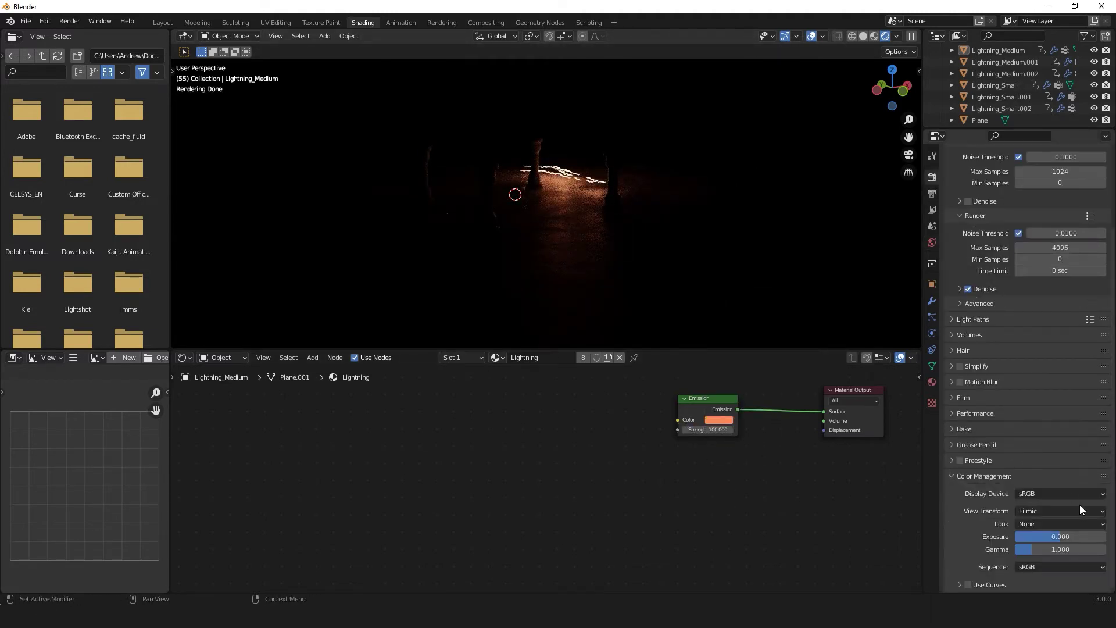
{"action": "left_click", "coordinate": [1080, 508]}
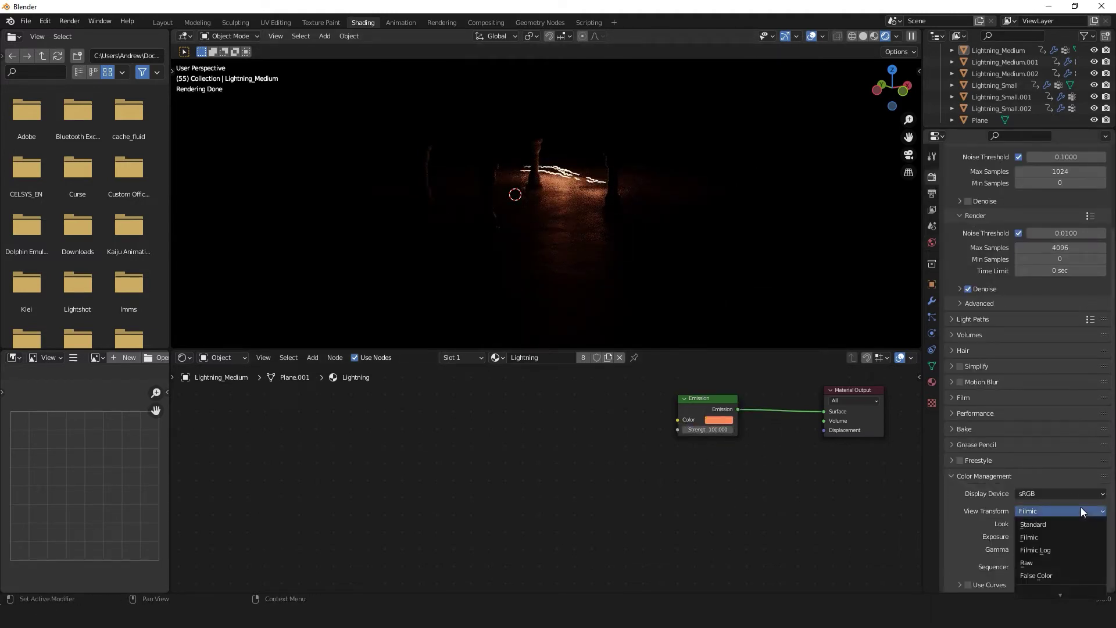
Set colour management to Filmic Log, gamma 0.5, exposure 2 and Medium High Contrast look.
{"action": "left_click", "coordinate": [1080, 550]}
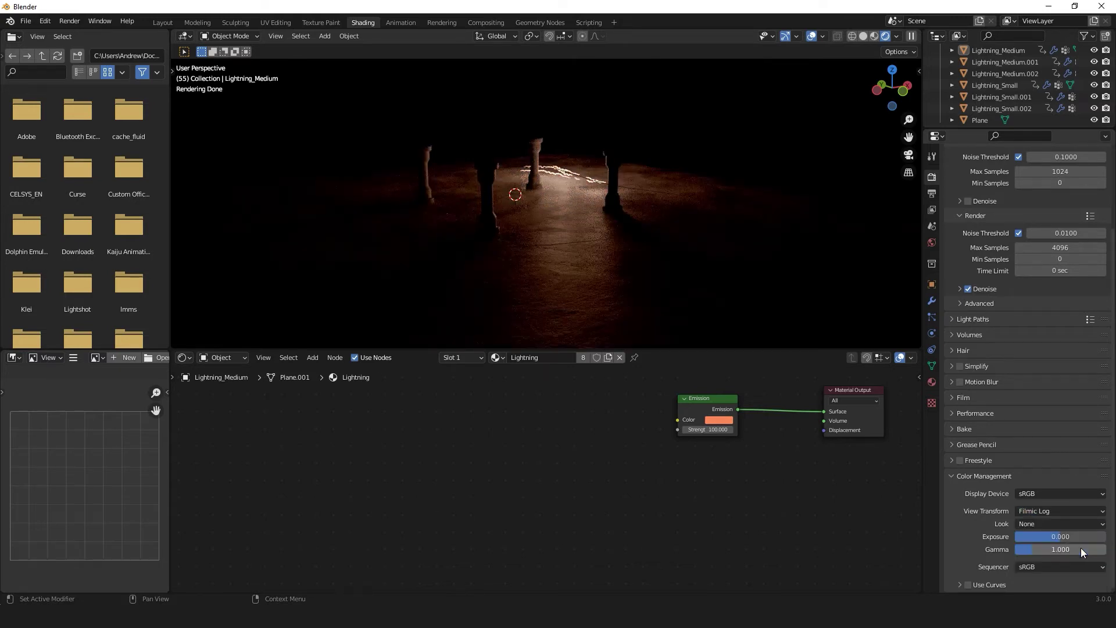
{"action": "left_click", "coordinate": [1071, 552]}
{"action": "key", "text": "Return"}
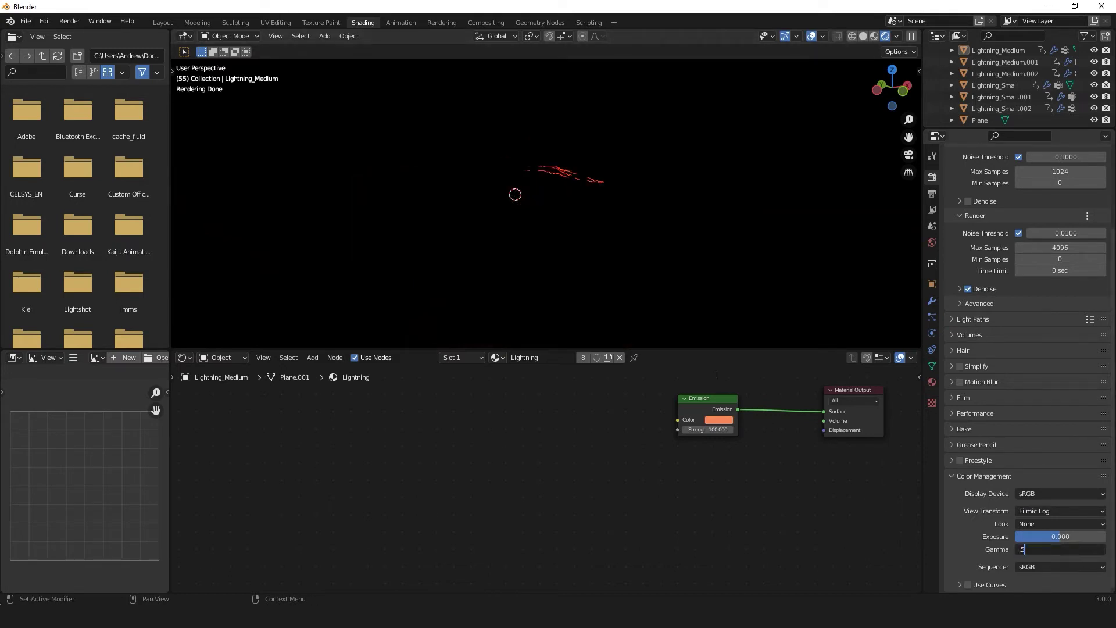
{"action": "key", "text": "Return"}
{"action": "type", "text": "2"}
{"action": "key", "text": "Return"}
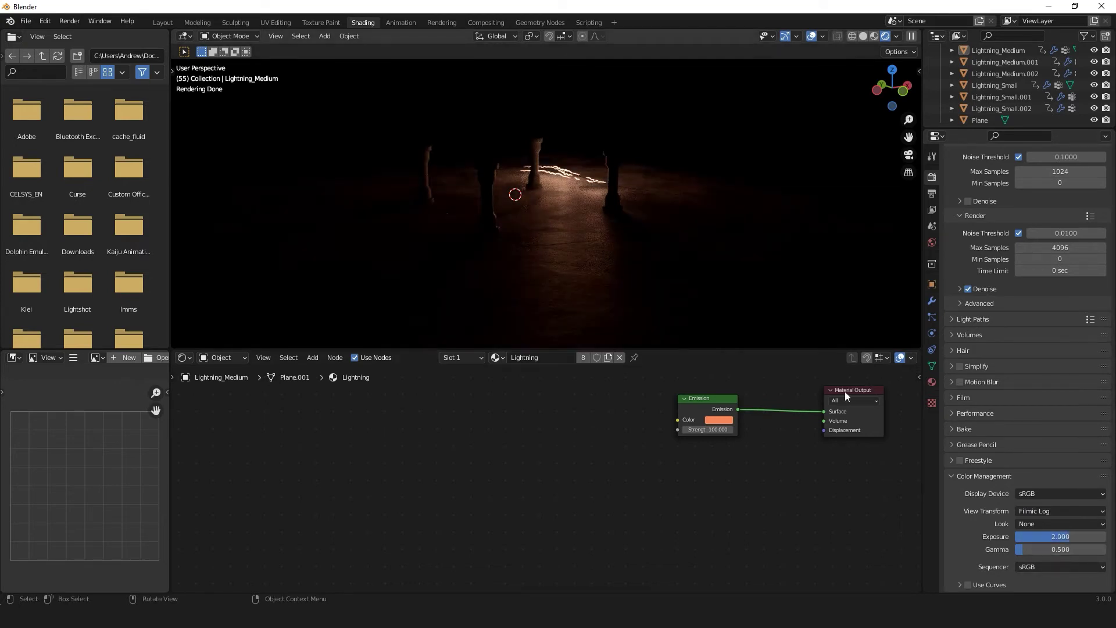
{"action": "left_click", "coordinate": [1053, 524]}
{"action": "left_click", "coordinate": [1052, 473]}
Align the camera to a near-front view of the pillars and lock it to the view.
{"action": "key", "text": "z"}
{"action": "mouse_move", "coordinate": [766, 126]}
{"action": "middle_mouse_down"}
{"action": "mouse_move", "coordinate": [602, 246]}
{"action": "mouse_move", "coordinate": [609, 266]}
{"action": "mouse_move", "coordinate": [632, 274]}
{"action": "middle_mouse_up"}
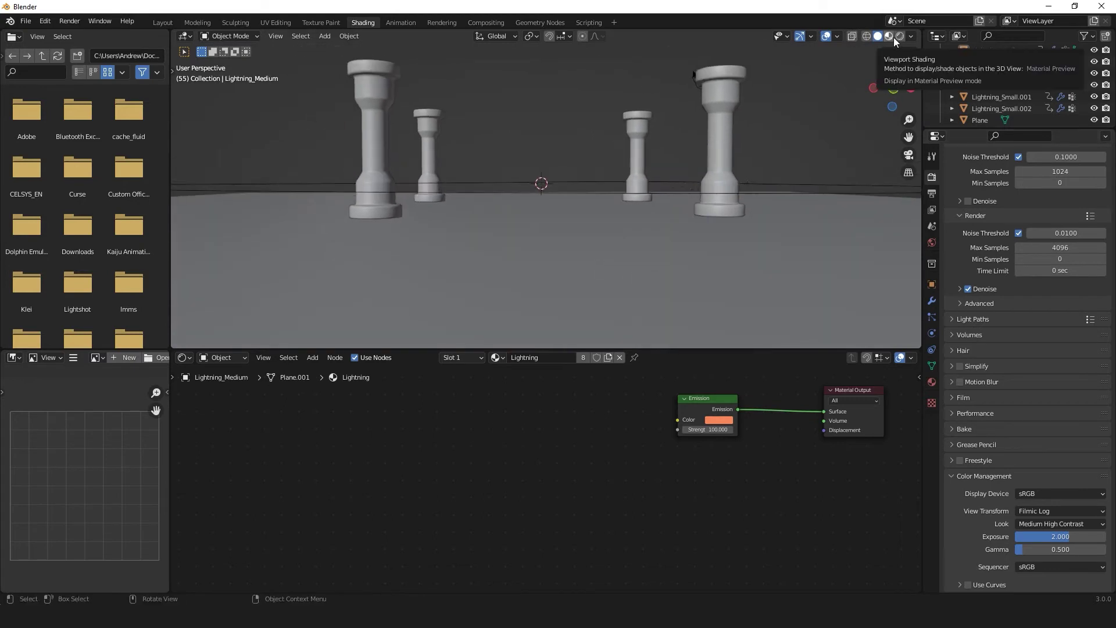
{"action": "scroll", "coordinate": [691, 96], "scroll_direction": "down", "scroll_amount": 3}
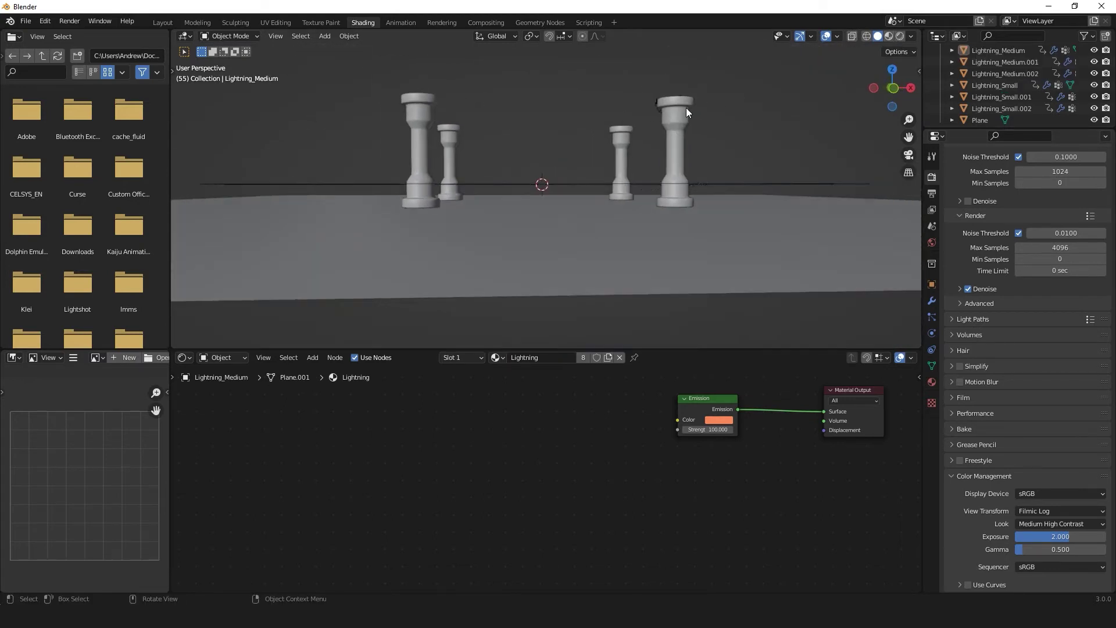
{"action": "key", "text": "ctrl+alt+KP_0"}
{"action": "key", "text": "n"}
{"action": "left_click", "coordinate": [849, 212]}
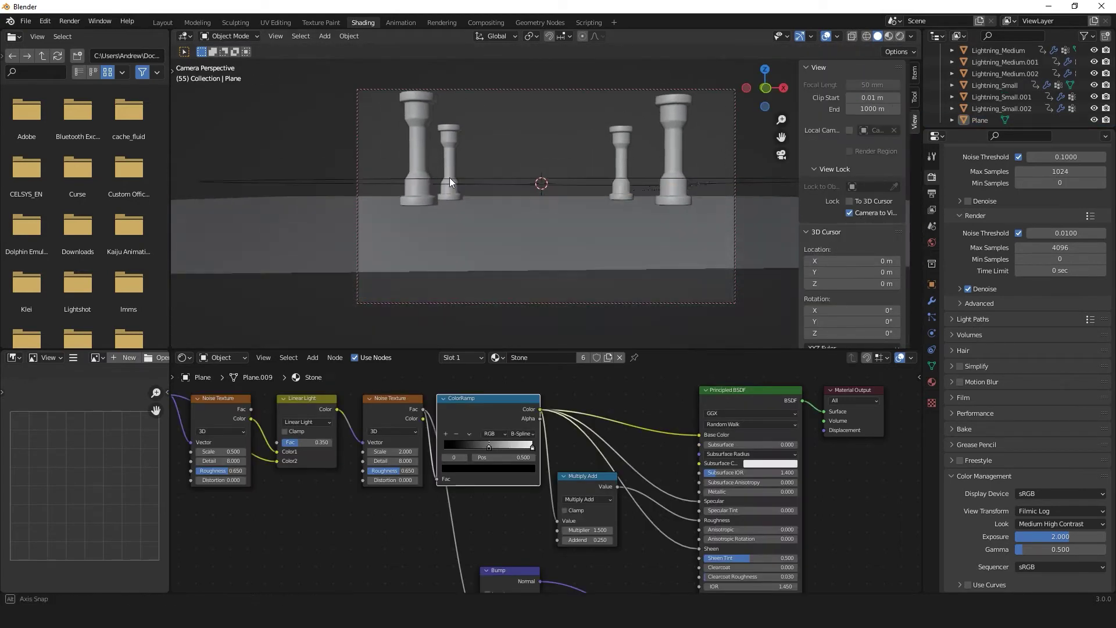
Select the camera and look through it in the Layout workspace.
{"action": "middle_click_drag", "start_coordinate": [448, 176], "coordinate": [674, 241]}
{"action": "left_click", "coordinate": [490, 194]}
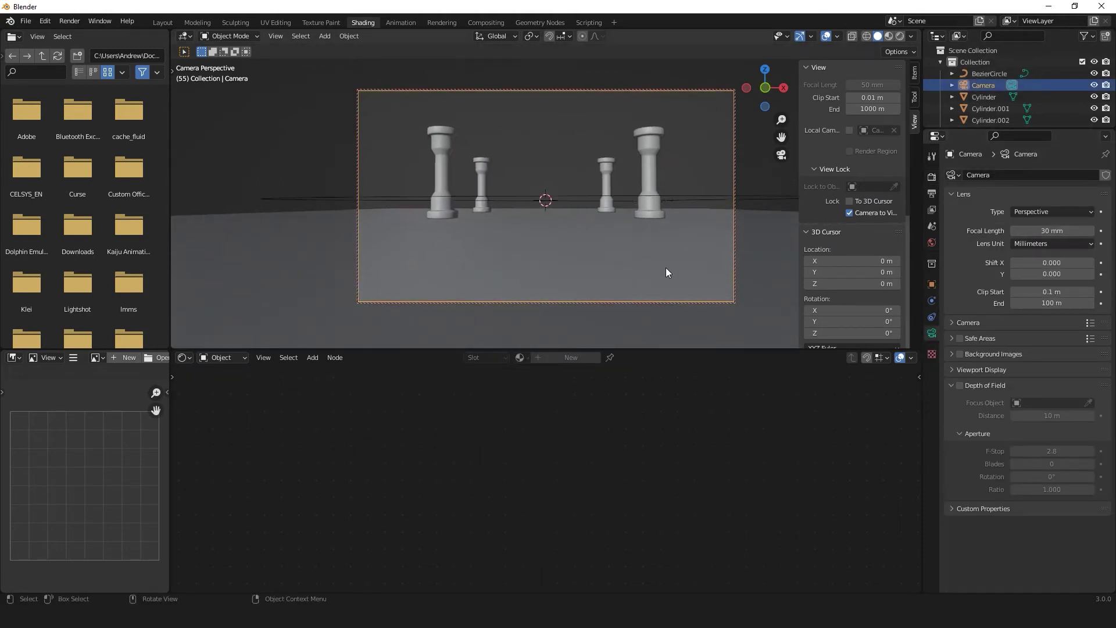
{"action": "left_click", "coordinate": [162, 22]}
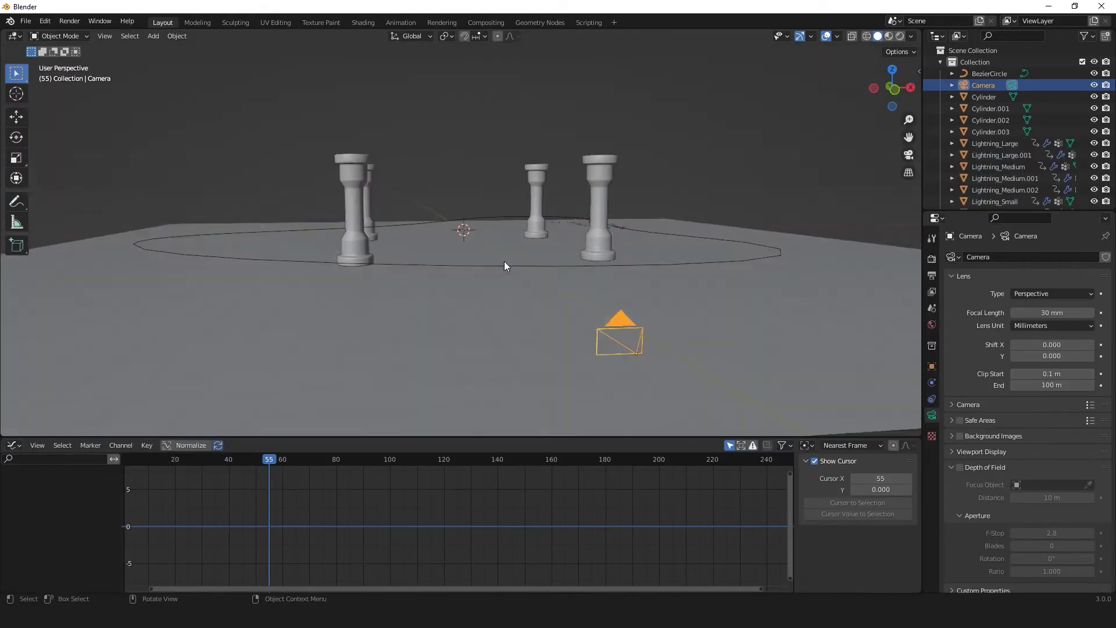
{"action": "key", "text": "KP_0"}
{"action": "left_click_drag", "start_coordinate": [463, 437], "coordinate": [462, 522]}
Keyframe the camera at frame 1 and, moved closer to the pillars, at frame 120.
{"action": "left_click", "coordinate": [949, 275]}
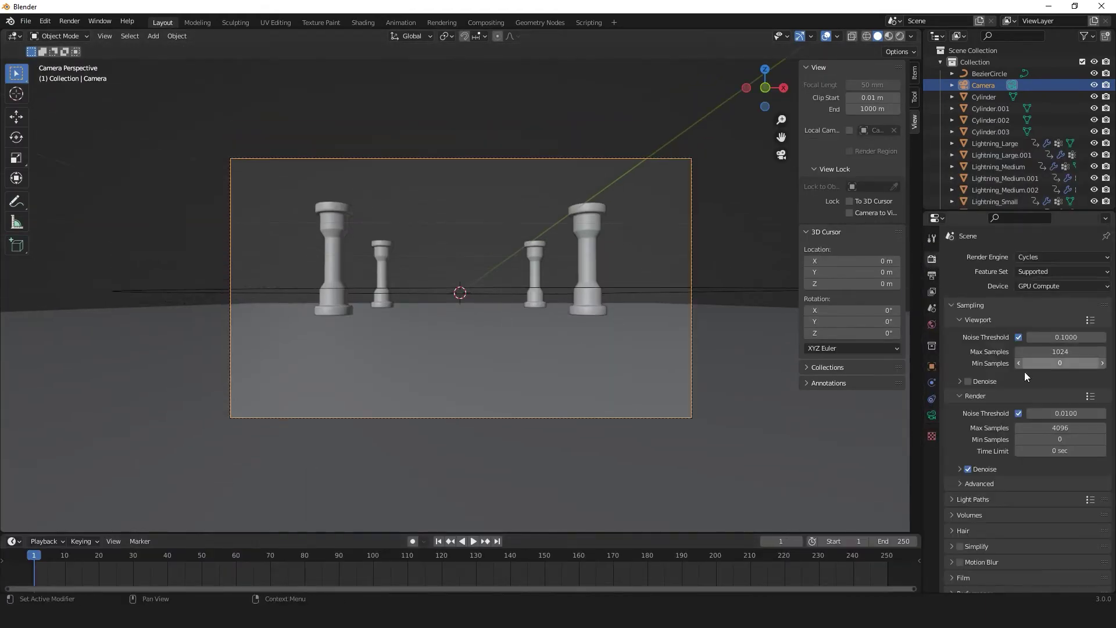
{"action": "left_click", "coordinate": [931, 366]}
{"action": "key", "text": "i"}
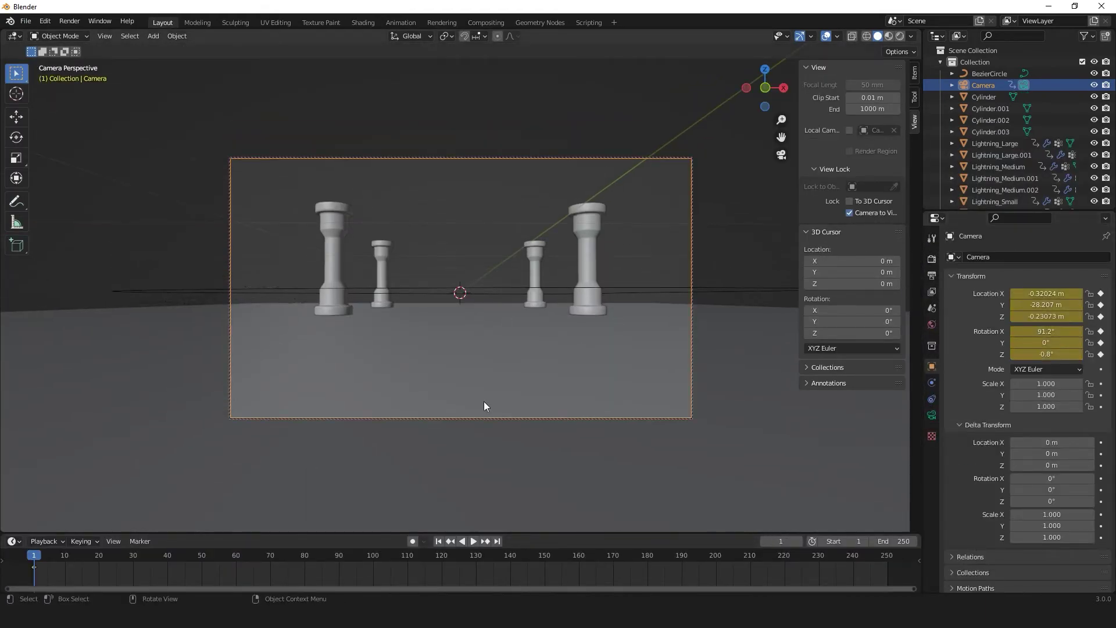
{"action": "scroll", "coordinate": [514, 328], "scroll_direction": "up", "scroll_amount": 6}
{"action": "middle_click_drag", "start_coordinate": [632, 285], "coordinate": [840, 346], "text": "shift"}
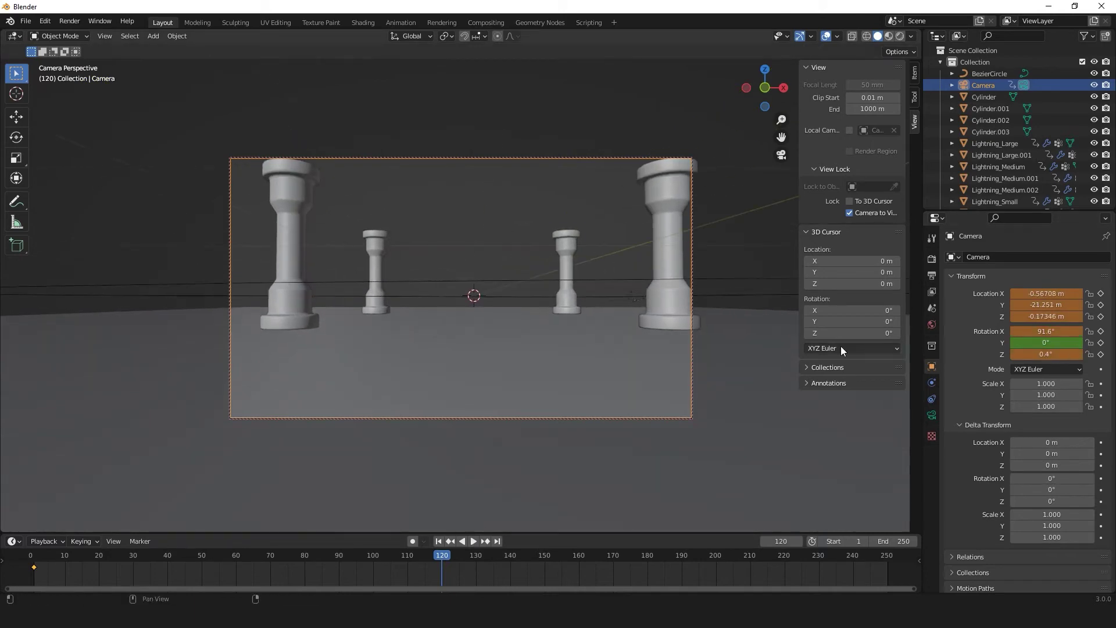
{"action": "key", "text": "i"}
{"action": "left_click", "coordinate": [849, 212]}
Set the animation end frame to 120 and play the camera move.
{"action": "double_click", "coordinate": [895, 541]}
{"action": "type", "text": "120"}
{"action": "key", "text": "Return"}
{"action": "left_click", "coordinate": [473, 541]}
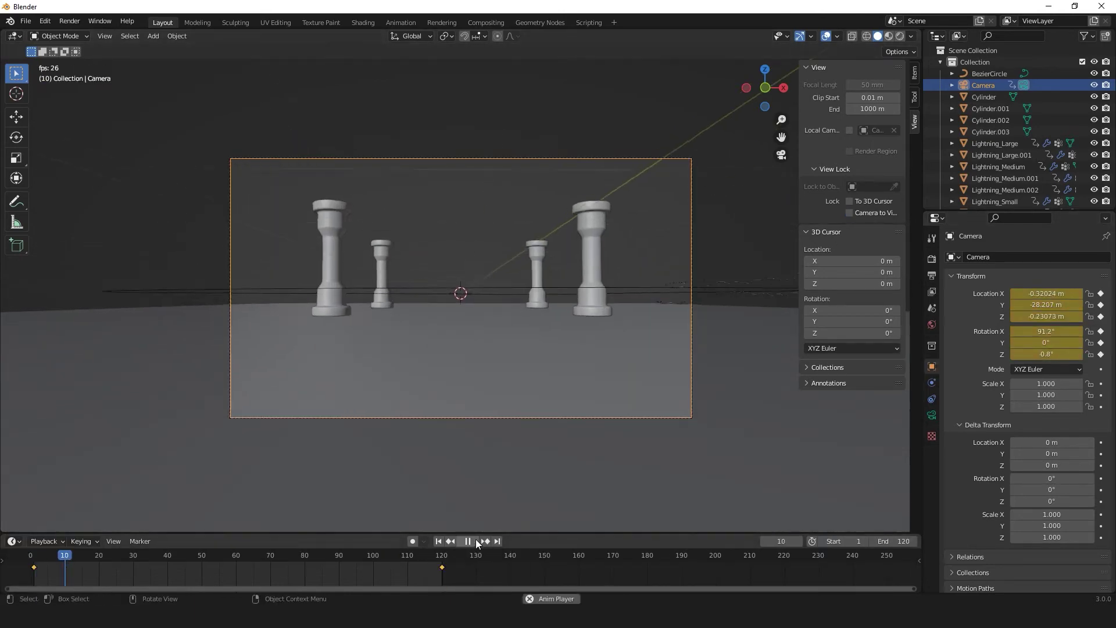
{"action": "left_click", "coordinate": [900, 36]}
Watch the lightning flash in rendered shading, then select and scale Lightning_Medium.
{"action": "left_click_drag", "start_coordinate": [190, 551], "coordinate": [31, 552]}
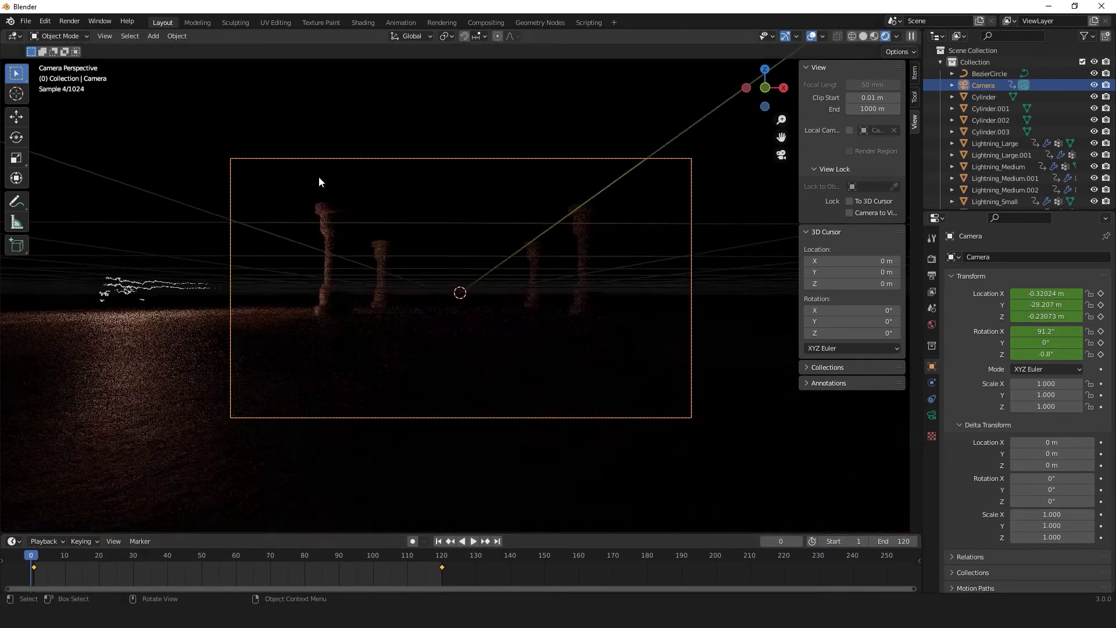
{"action": "key", "text": "space"}
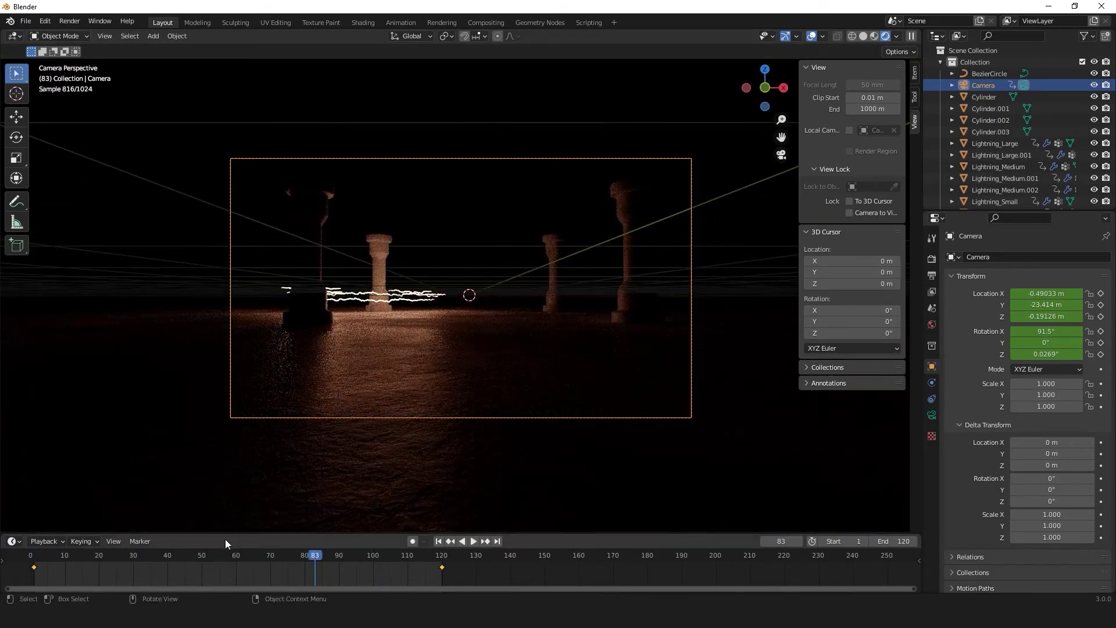
{"action": "middle_click_drag", "start_coordinate": [226, 512], "coordinate": [496, 229]}
{"action": "key", "text": "n"}
{"action": "left_click", "coordinate": [401, 271]}
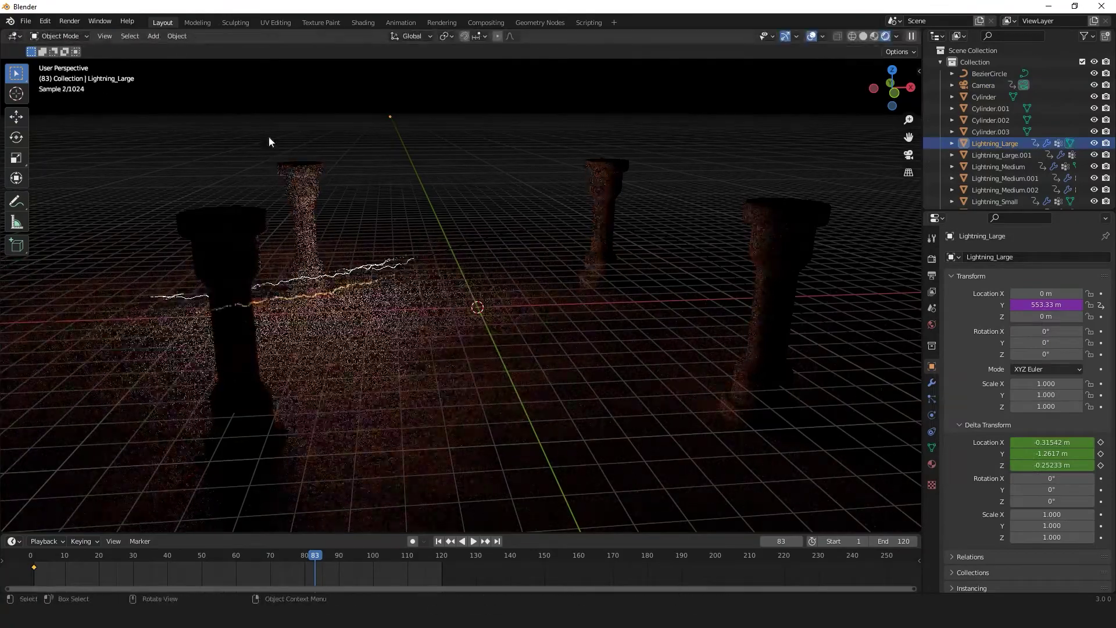
{"action": "left_click", "coordinate": [401, 262]}
{"action": "key", "text": "Tab"}
{"action": "key", "text": "s"}
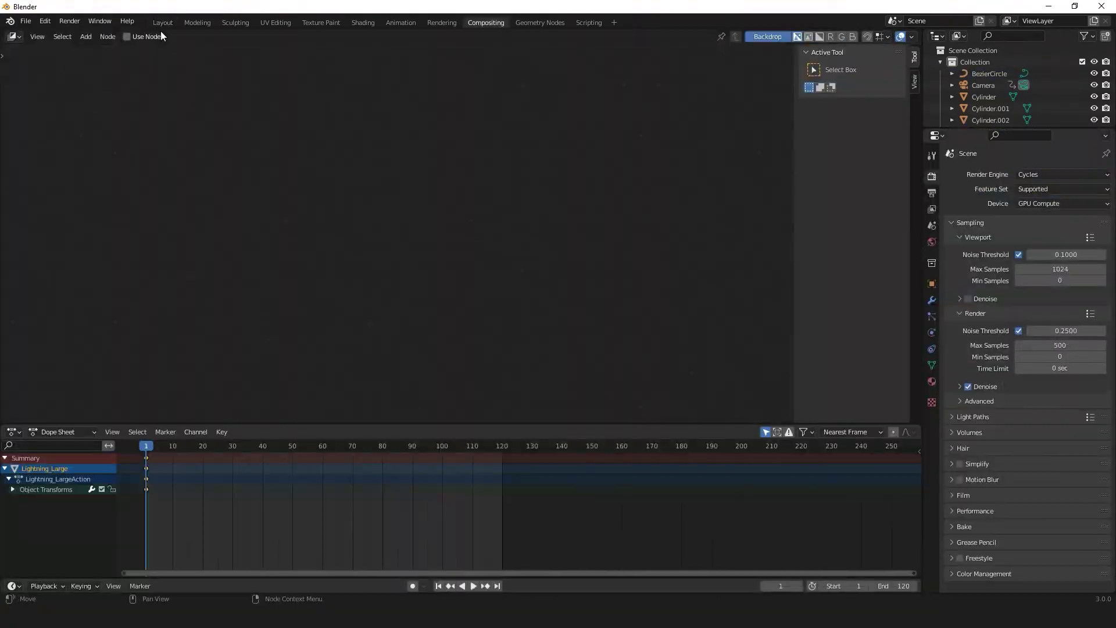
{"action": "left_click", "coordinate": [160, 35]}
Add a File Output node beside Composite with an extra Emission input.
{"action": "left_click", "coordinate": [570, 185]}
{"action": "key", "text": "shift+a"}
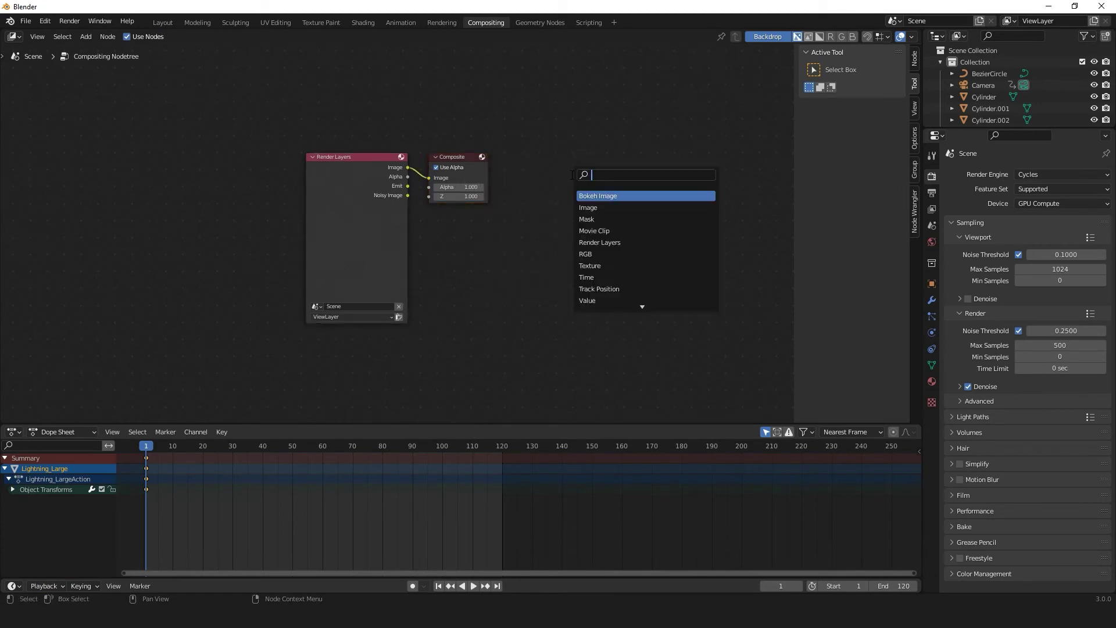
{"action": "key", "text": "Return"}
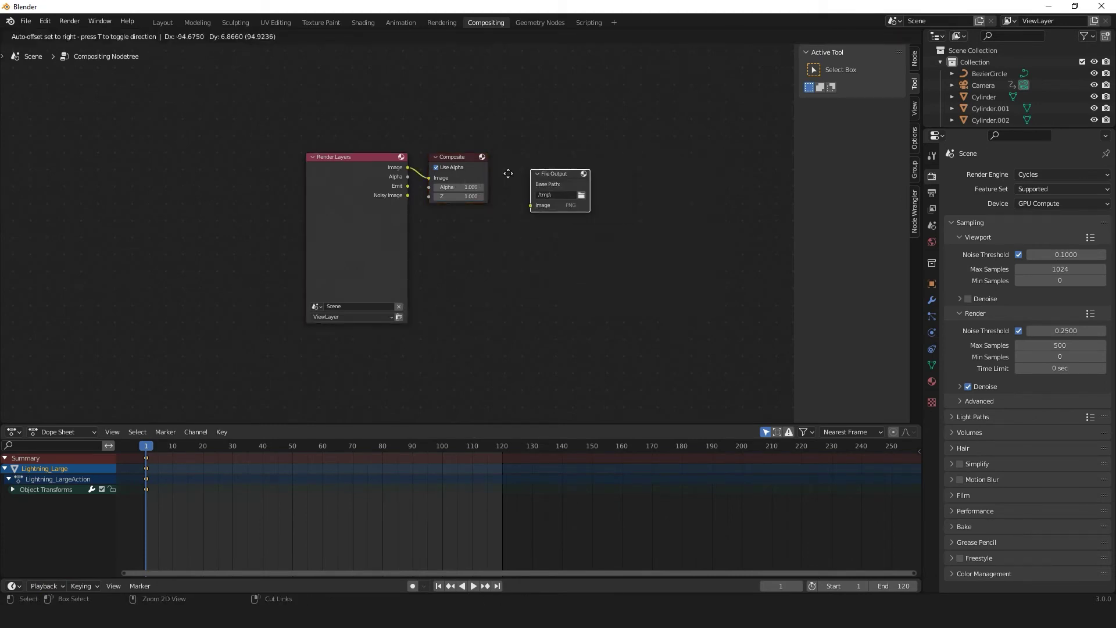
{"action": "left_click", "coordinate": [536, 152]}
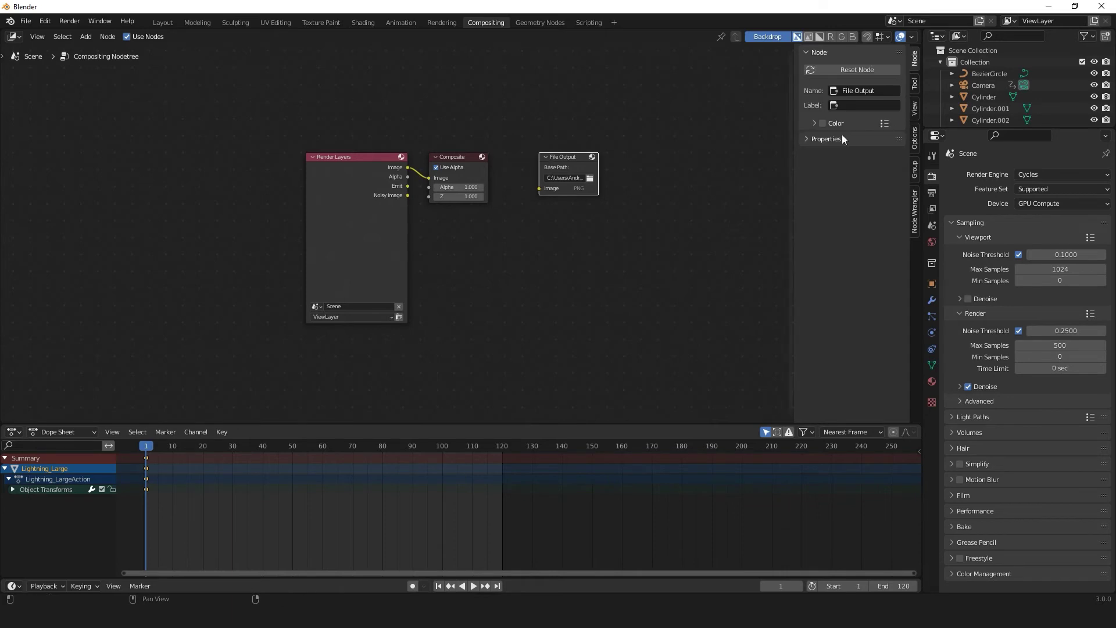
{"action": "left_click", "coordinate": [842, 137]}
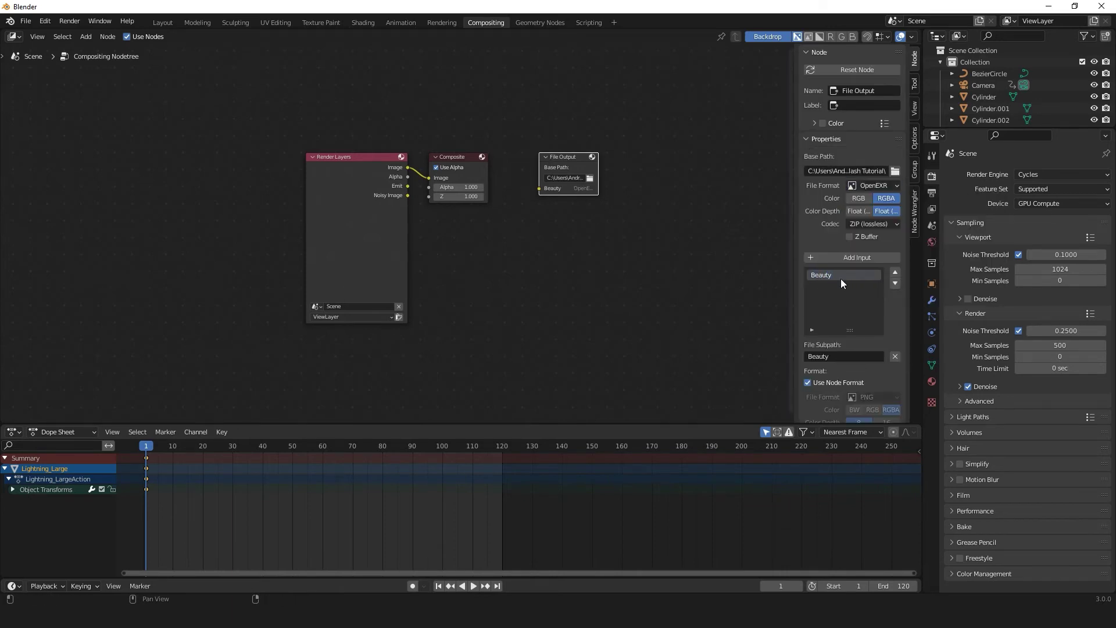
{"action": "left_click", "coordinate": [857, 257]}
Expand the advanced sampling settings and return to the Layout workspace.
{"action": "scroll", "coordinate": [842, 290], "scroll_direction": "down", "scroll_amount": 1}
{"action": "left_click_drag", "start_coordinate": [538, 188], "coordinate": [407, 167]}
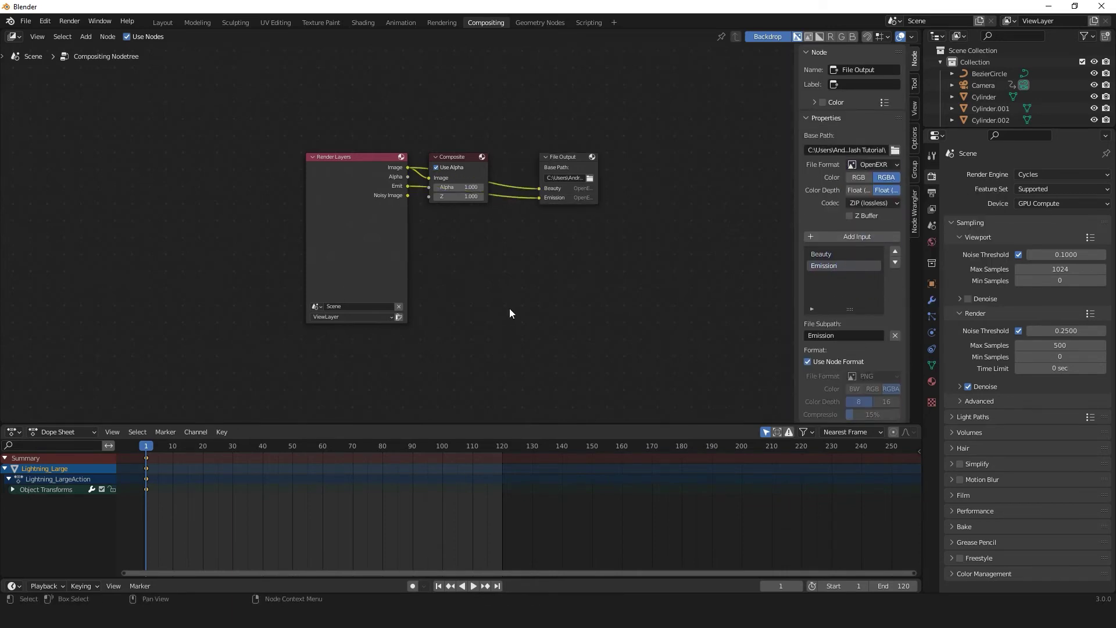
{"action": "left_click", "coordinate": [979, 400]}
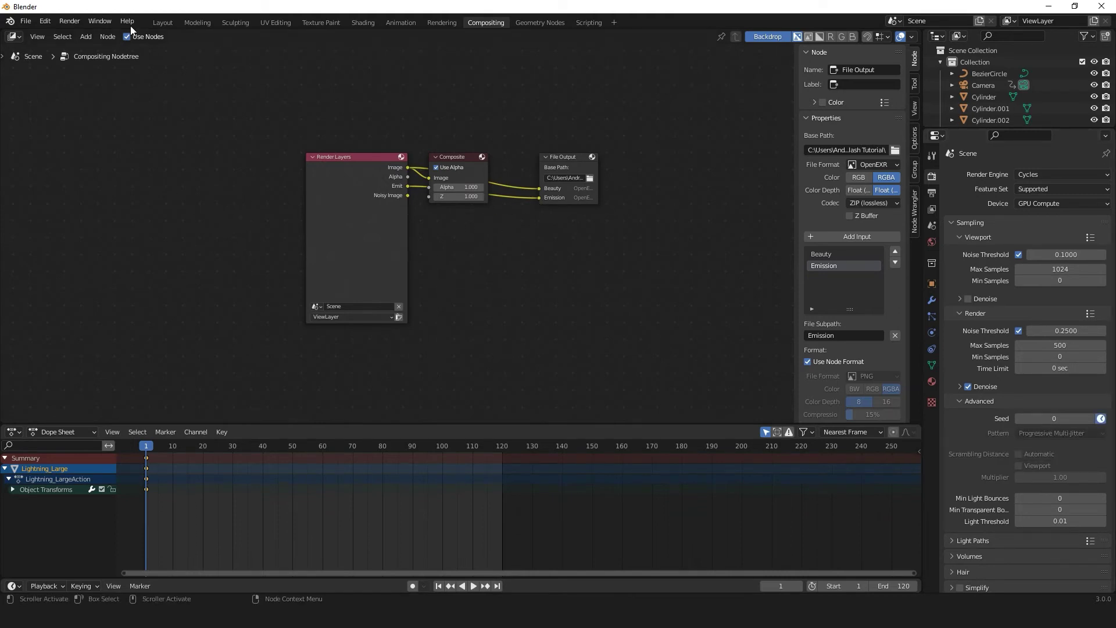
{"action": "left_click", "coordinate": [161, 23]}
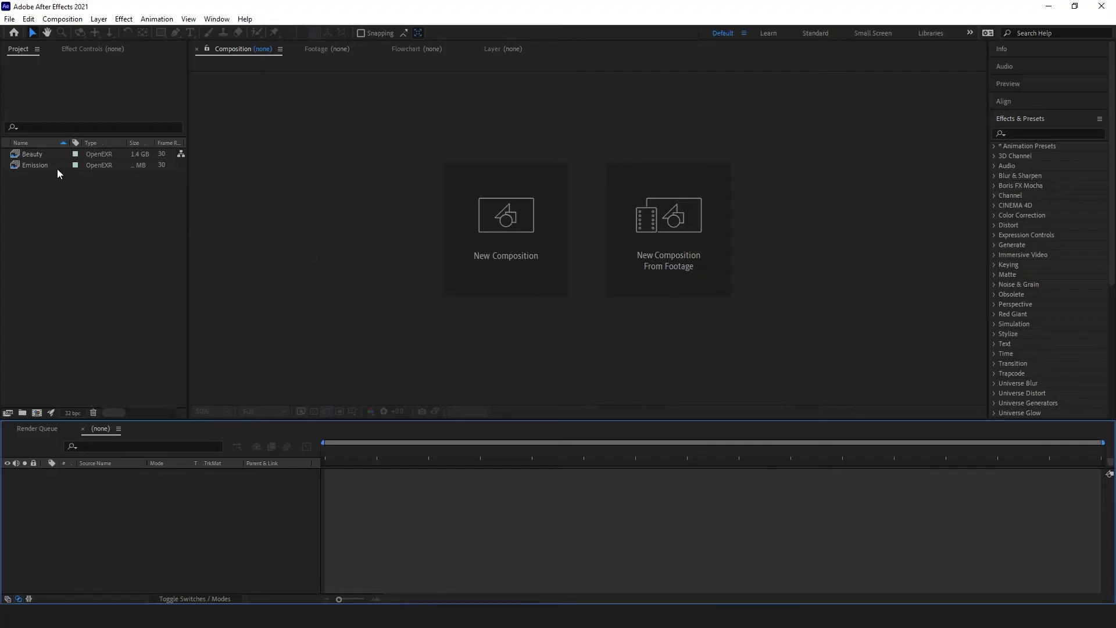
Make a new comp from the Beauty footage, preview it, and stack the Emission footage above Beauty.
{"action": "left_click", "coordinate": [48, 155]}
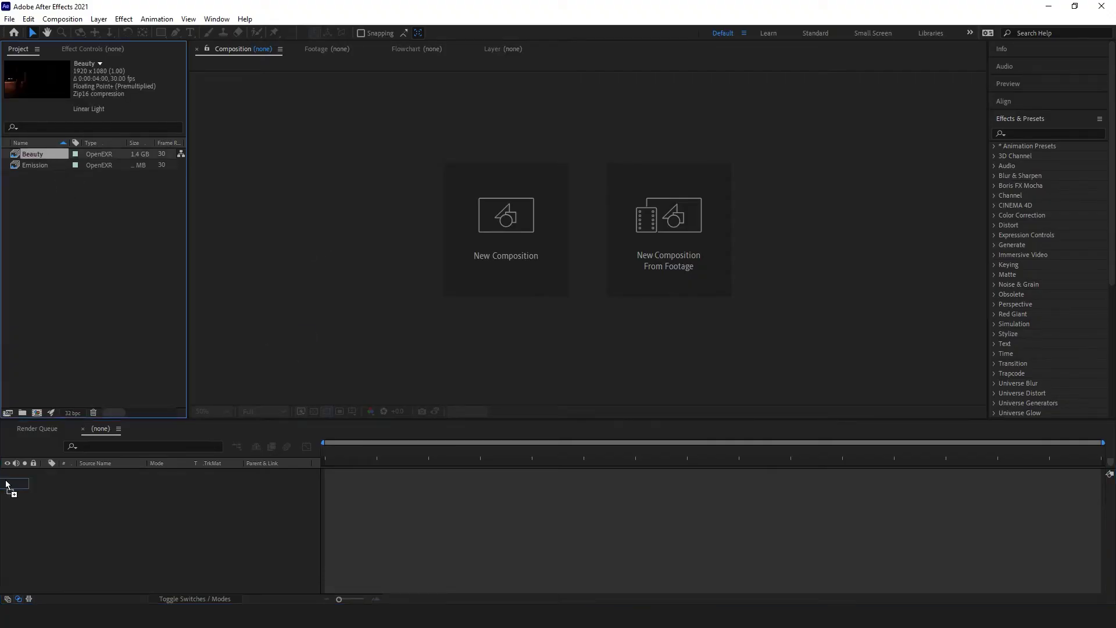
{"action": "left_click_drag", "start_coordinate": [7, 484], "coordinate": [8, 485]}
{"action": "key", "text": "space"}
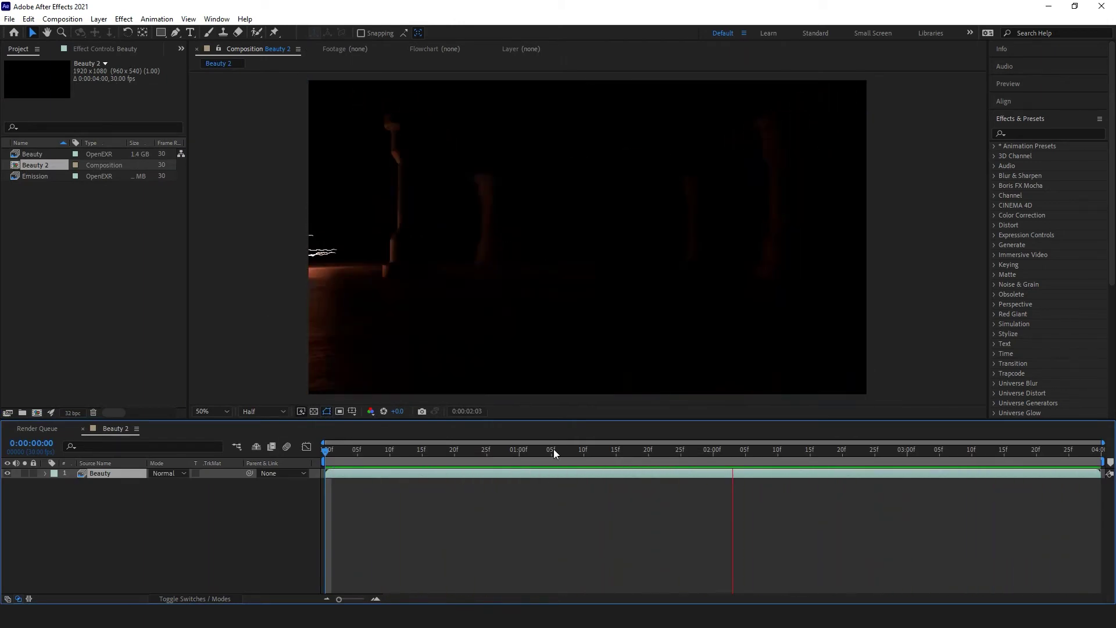
{"action": "left_click", "coordinate": [554, 448]}
{"action": "left_click_drag", "start_coordinate": [35, 176], "coordinate": [354, 487]}
Apply the Tint effect to the Emission layer.
{"action": "scroll", "coordinate": [541, 281], "scroll_direction": "up", "scroll_amount": 4}
{"action": "left_click", "coordinate": [1046, 133]}
{"action": "type", "text": "tint"}
{"action": "left_click_drag", "start_coordinate": [1036, 186], "coordinate": [487, 316]}
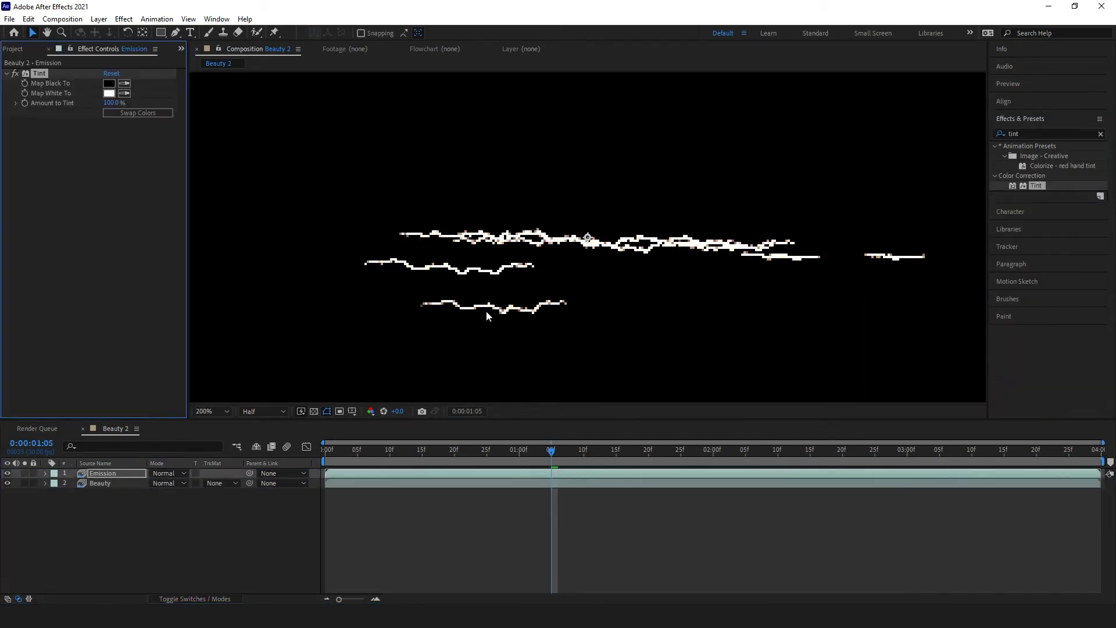
Add Glow to Emission with lowered intensity, stacked to three Glows with Glow 3 radius 30.
{"action": "double_click", "coordinate": [1023, 133]}
{"action": "type", "text": "glow"}
{"action": "left_click_drag", "start_coordinate": [1038, 205], "coordinate": [581, 256]}
{"action": "scroll", "coordinate": [581, 255], "scroll_direction": "down", "scroll_amount": 4}
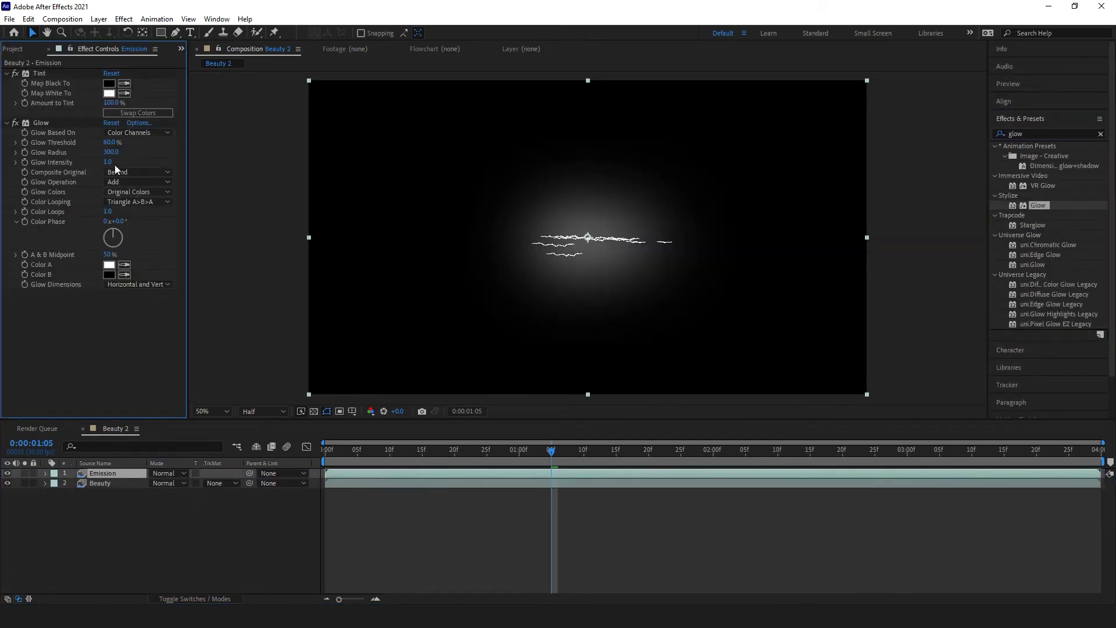
{"action": "left_click_drag", "start_coordinate": [115, 164], "coordinate": [111, 133]}
{"action": "key", "text": "ctrl+d"}
{"action": "key", "text": "ctrl+d"}
{"action": "key", "text": "ctrl+z"}
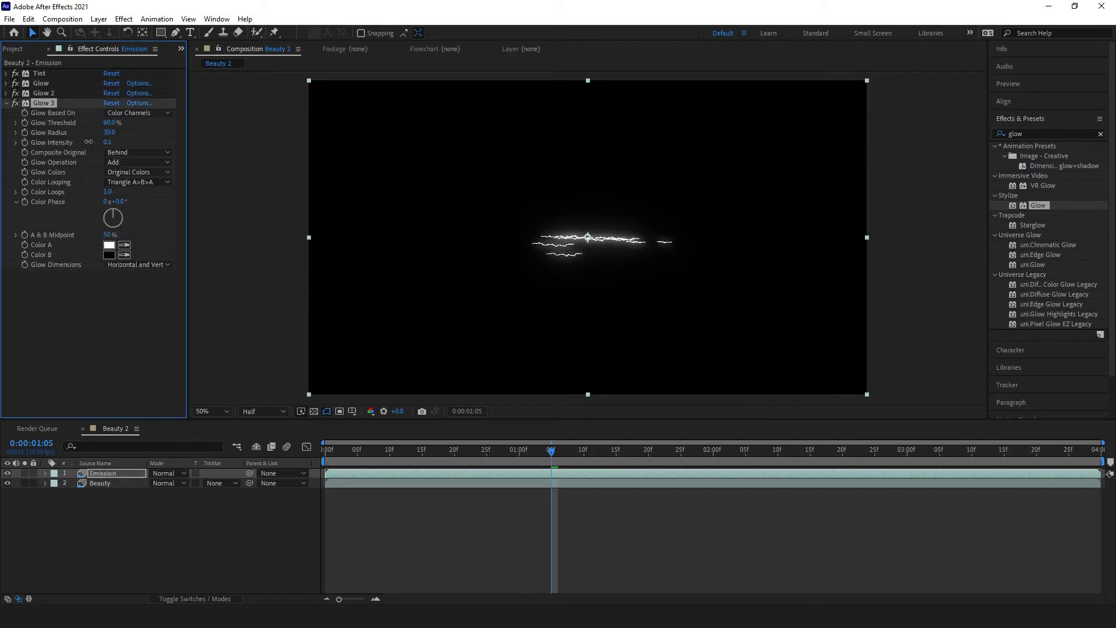
Scrub the timeline and play back to check the stacked glow.
{"action": "left_click", "coordinate": [6, 103]}
{"action": "left_click", "coordinate": [6, 93]}
{"action": "left_click_drag", "start_coordinate": [399, 449], "coordinate": [429, 448]}
{"action": "key", "text": "space"}
{"action": "left_click", "coordinate": [1046, 134]}
Add VC Color Vibrance and Fast Box Blur (radius 0.1) to the Emission layer.
{"action": "type", "text": "vc"}
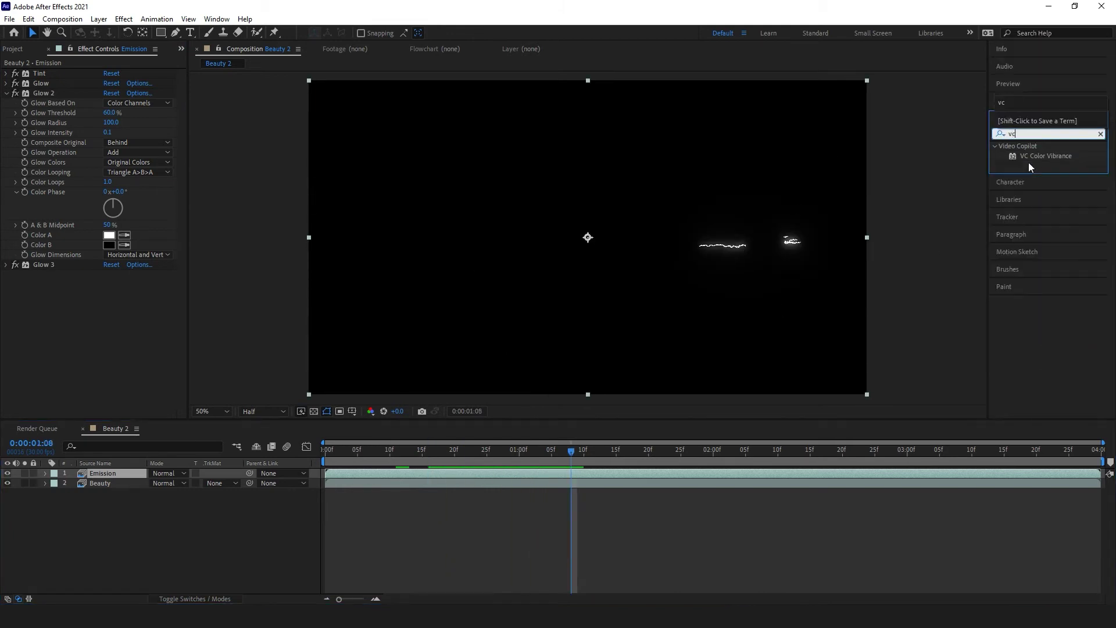
{"action": "left_click_drag", "start_coordinate": [1038, 156], "coordinate": [29, 285]}
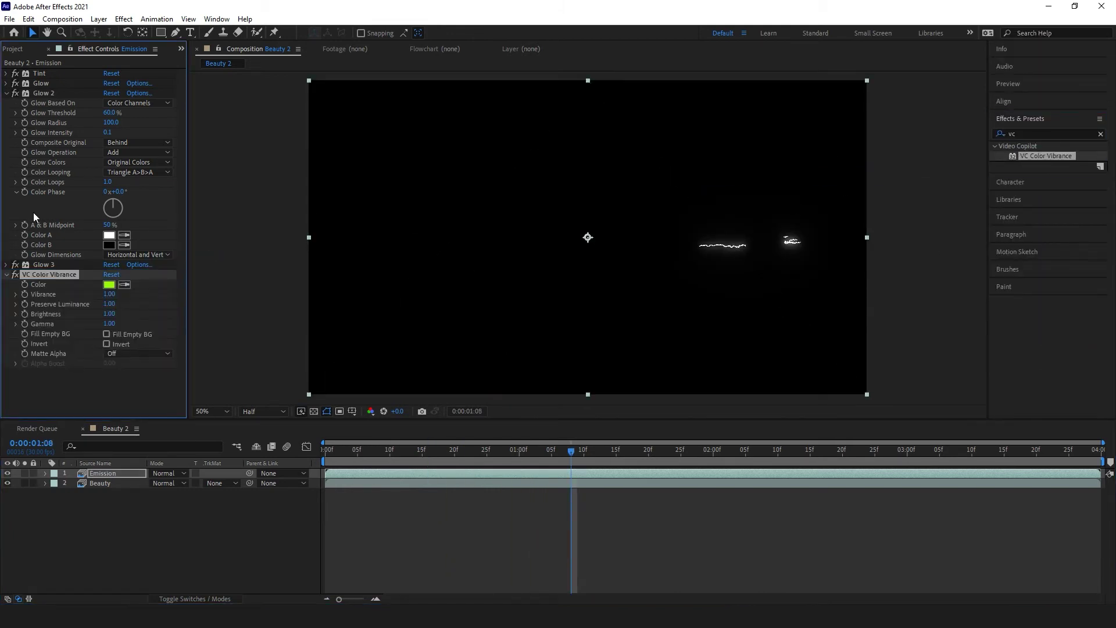
{"action": "left_click", "coordinate": [7, 93]}
{"action": "scroll", "coordinate": [748, 275], "scroll_direction": "up", "scroll_amount": 4}
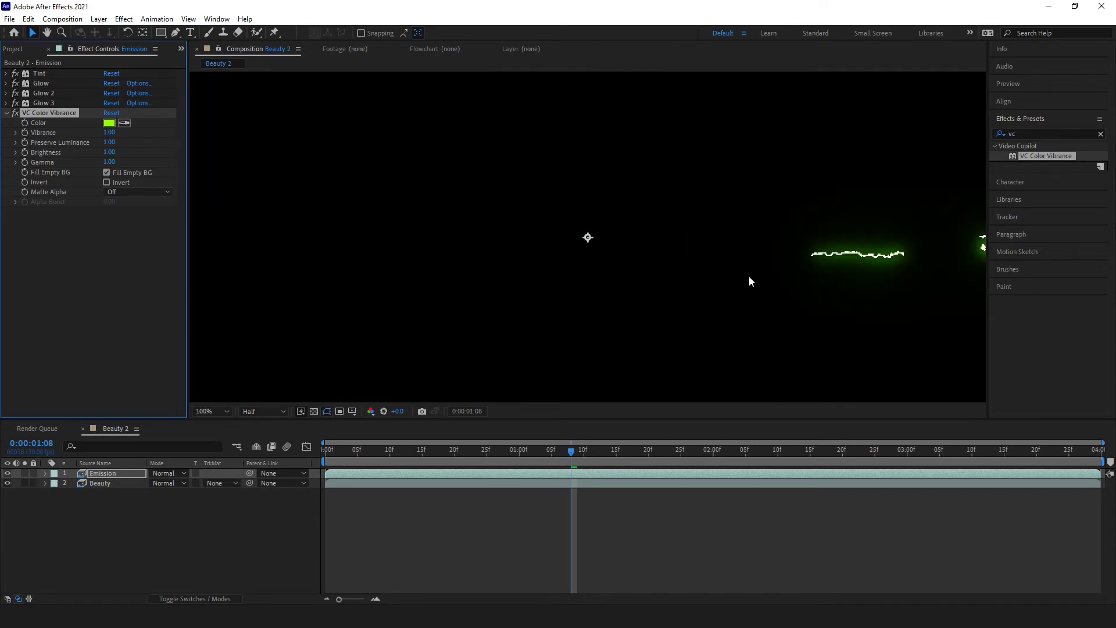
{"action": "left_click", "coordinate": [1046, 134]}
{"action": "type", "text": "fast"}
{"action": "left_click_drag", "start_coordinate": [1049, 205], "coordinate": [41, 83]}
{"action": "left_click", "coordinate": [107, 92]}
{"action": "type", "text": "0.1"}
{"action": "key", "text": "Return"}
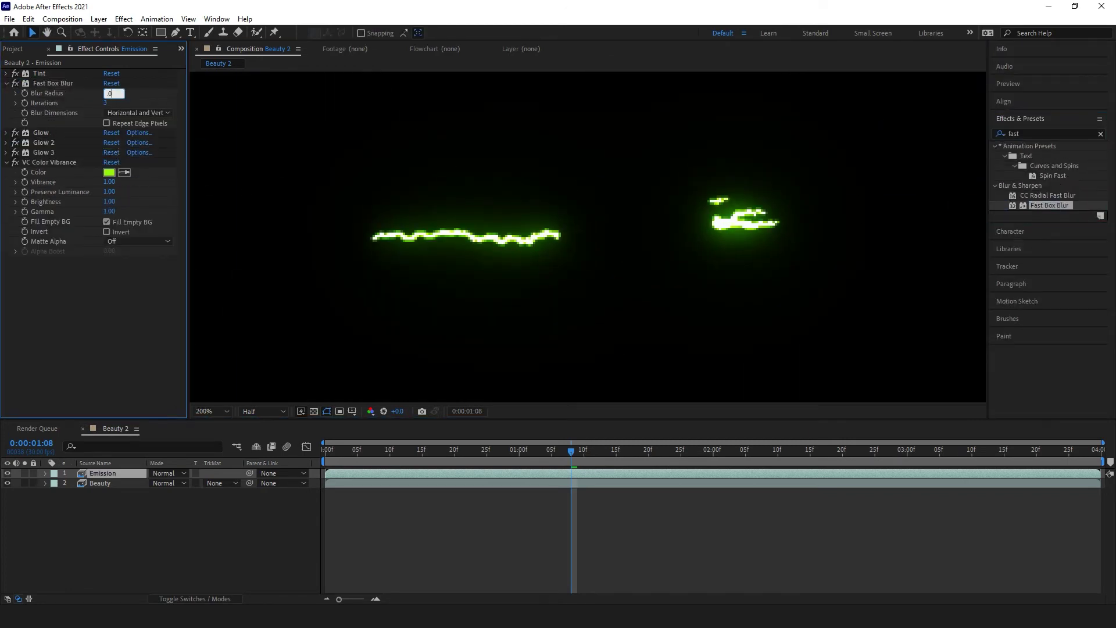
Raise Color Vibrance Gamma to 3.00 and set the Emission layer to Screen blending.
{"action": "scroll", "coordinate": [414, 173], "scroll_direction": "down", "scroll_amount": 4}
{"action": "left_click", "coordinate": [7, 83]}
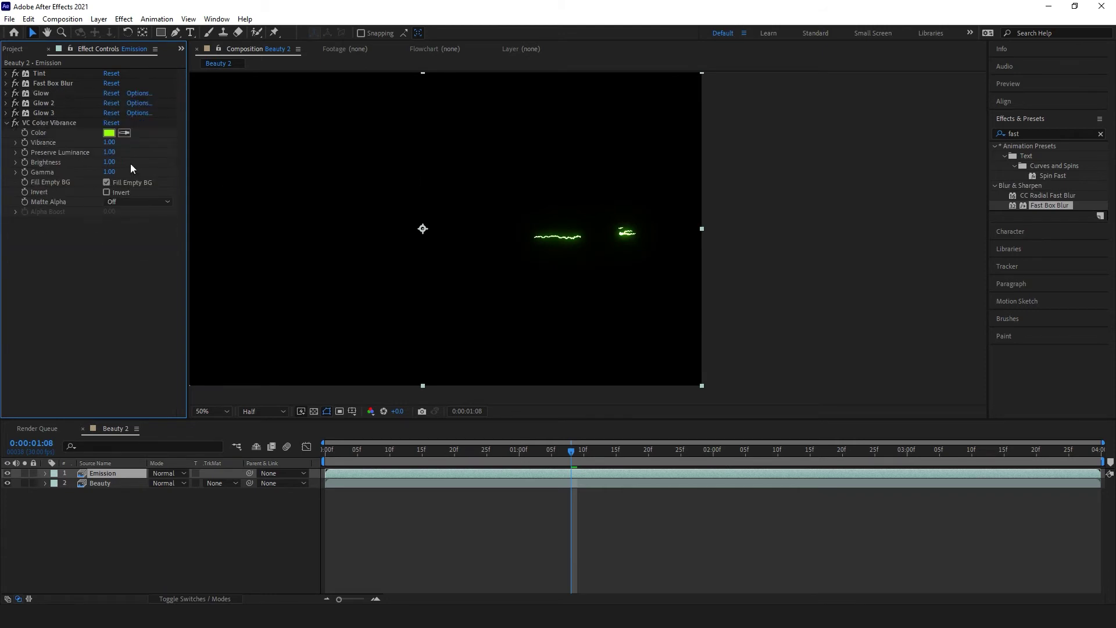
{"action": "left_click_drag", "start_coordinate": [109, 172], "coordinate": [595, 223]}
{"action": "left_click", "coordinate": [174, 473]}
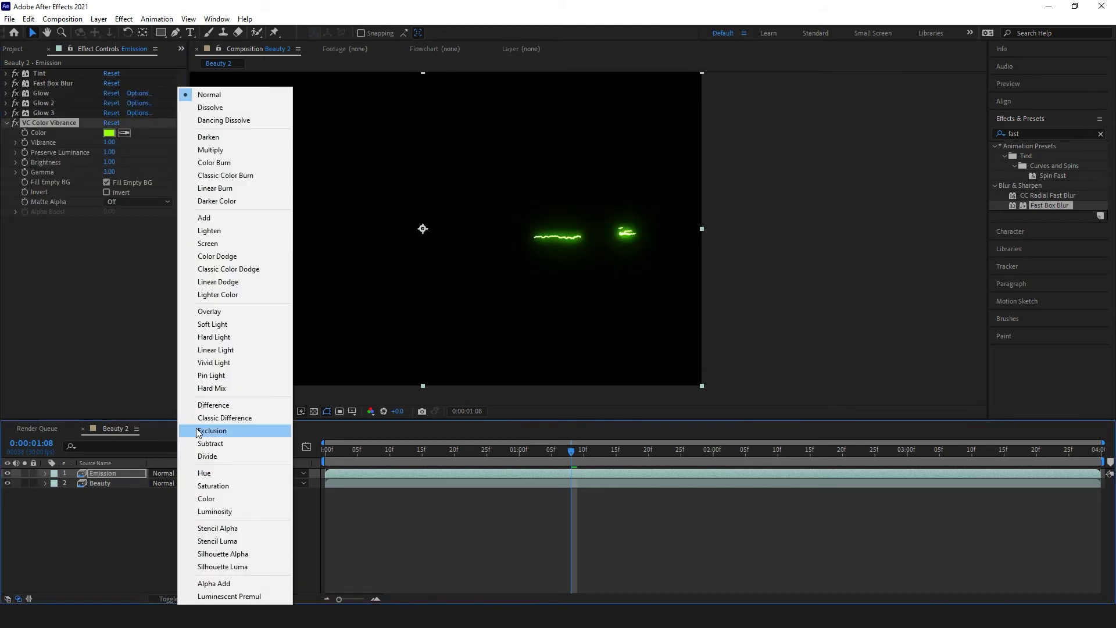
{"action": "left_click", "coordinate": [249, 244]}
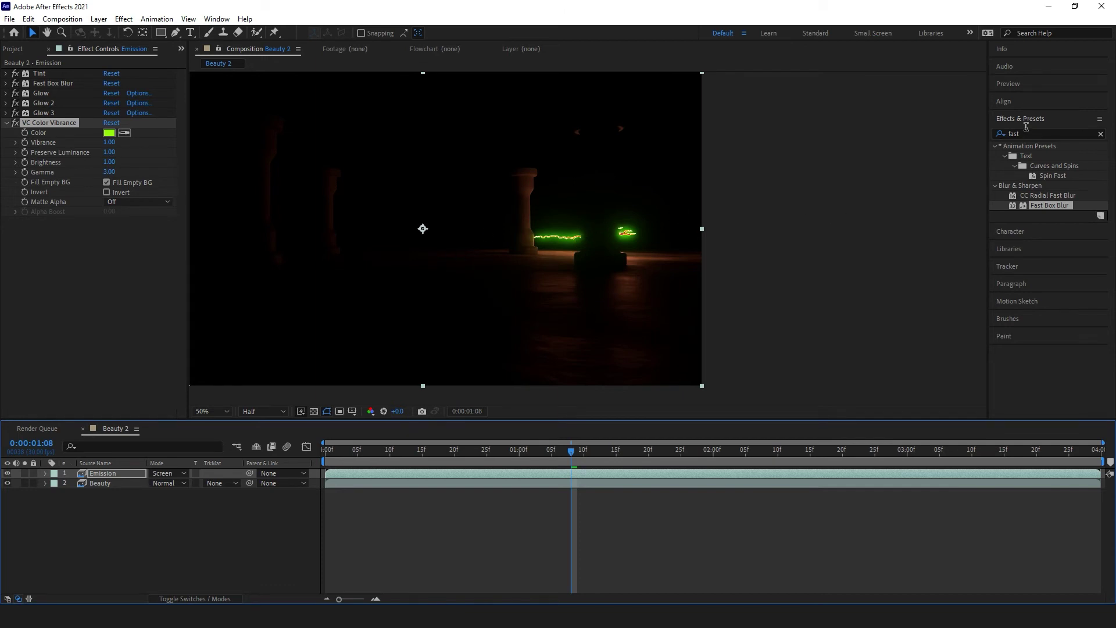
Add Levels, make the glow orange with Vibrance 0.60 and Brightness 1.00, then preview.
{"action": "type", "text": "levels"}
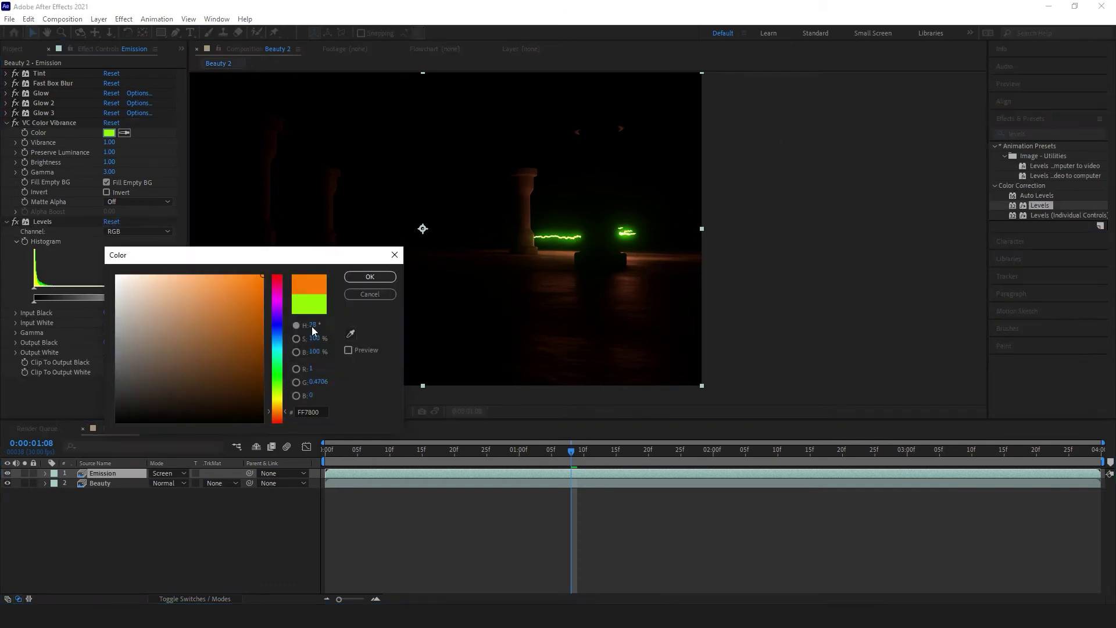
{"action": "left_click", "coordinate": [369, 277]}
{"action": "left_click_drag", "start_coordinate": [109, 142], "coordinate": [137, 165]}
{"action": "left_click_drag", "start_coordinate": [571, 451], "coordinate": [403, 451]}
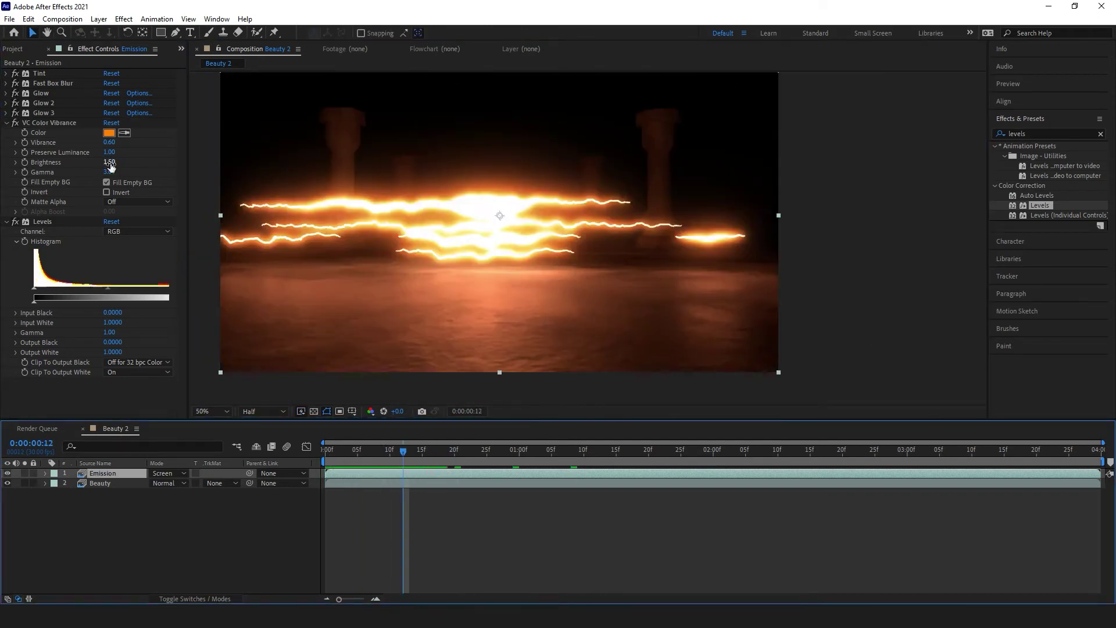
{"action": "left_click_drag", "start_coordinate": [111, 165], "coordinate": [96, 164]}
{"action": "left_click", "coordinate": [108, 132]}
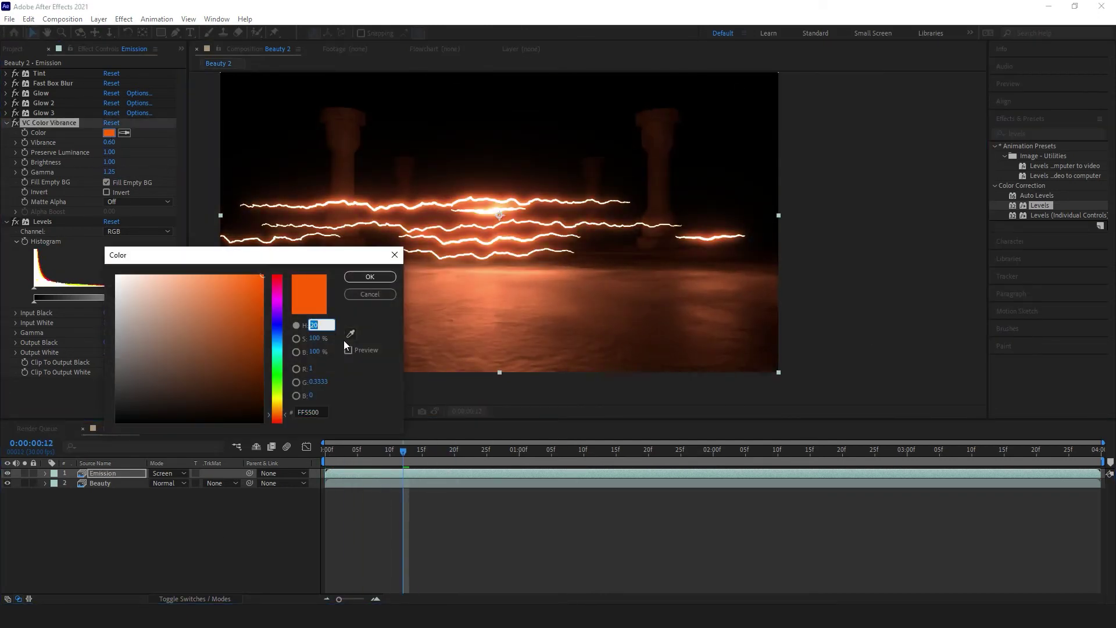
{"action": "key", "text": "Return"}
{"action": "left_click", "coordinate": [285, 540]}
{"action": "key", "text": "space"}
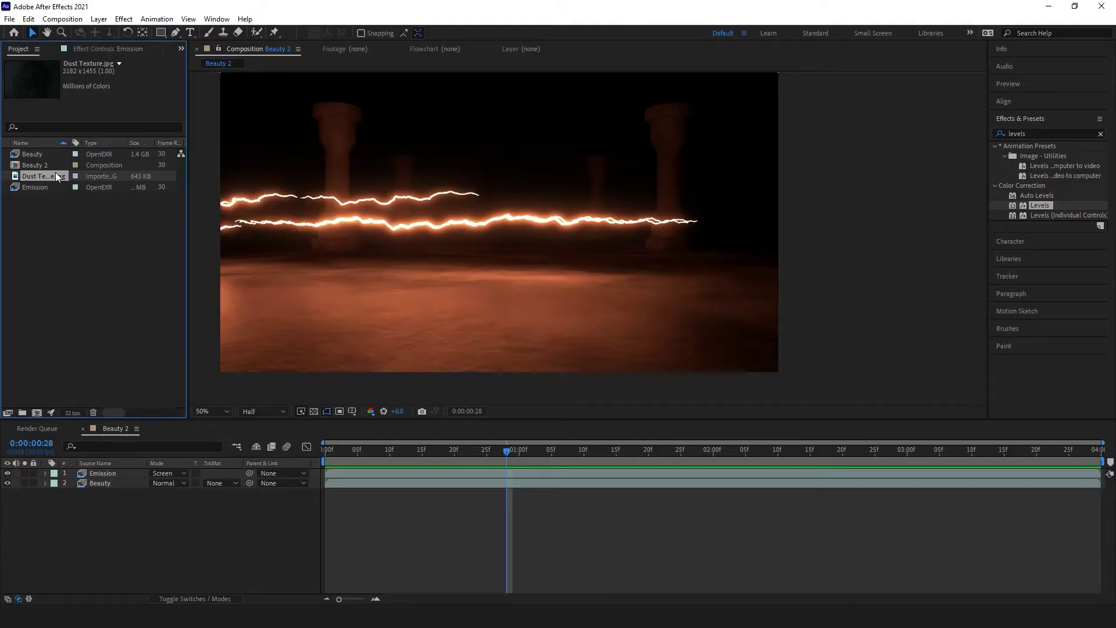
Place Dust Texture above the Emission layer and scale it to 89%.
{"action": "left_click_drag", "start_coordinate": [91, 479], "coordinate": [92, 469]}
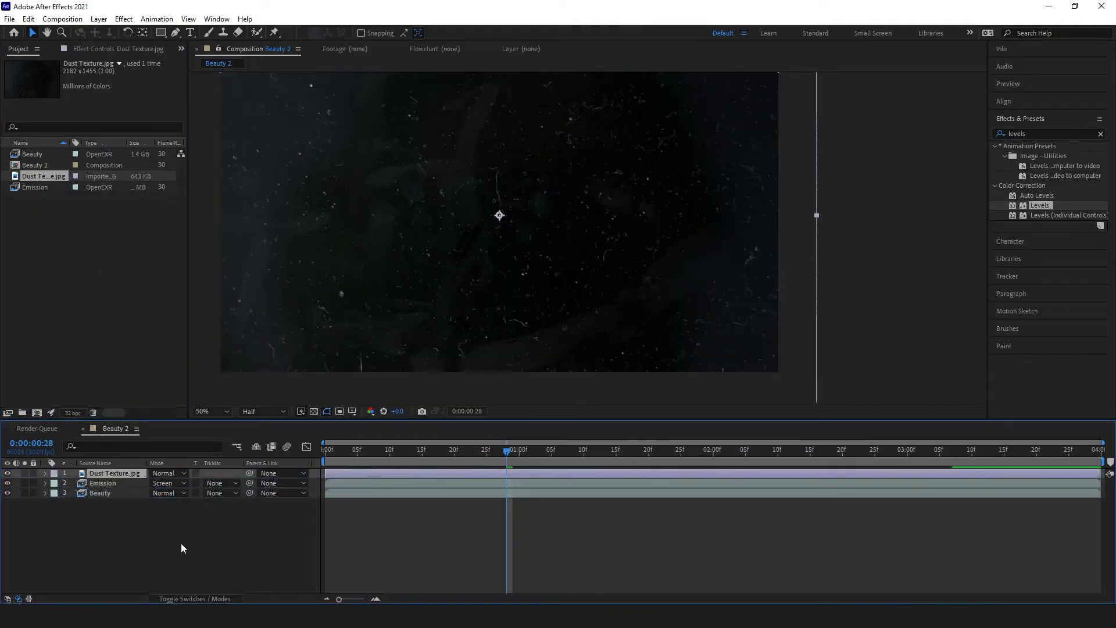
{"action": "key", "text": "s"}
{"action": "mouse_move", "coordinate": [178, 483]}
{"action": "left_mouse_down"}
{"action": "mouse_move", "coordinate": [169, 484]}
{"action": "mouse_move", "coordinate": [180, 487]}
{"action": "left_mouse_up"}
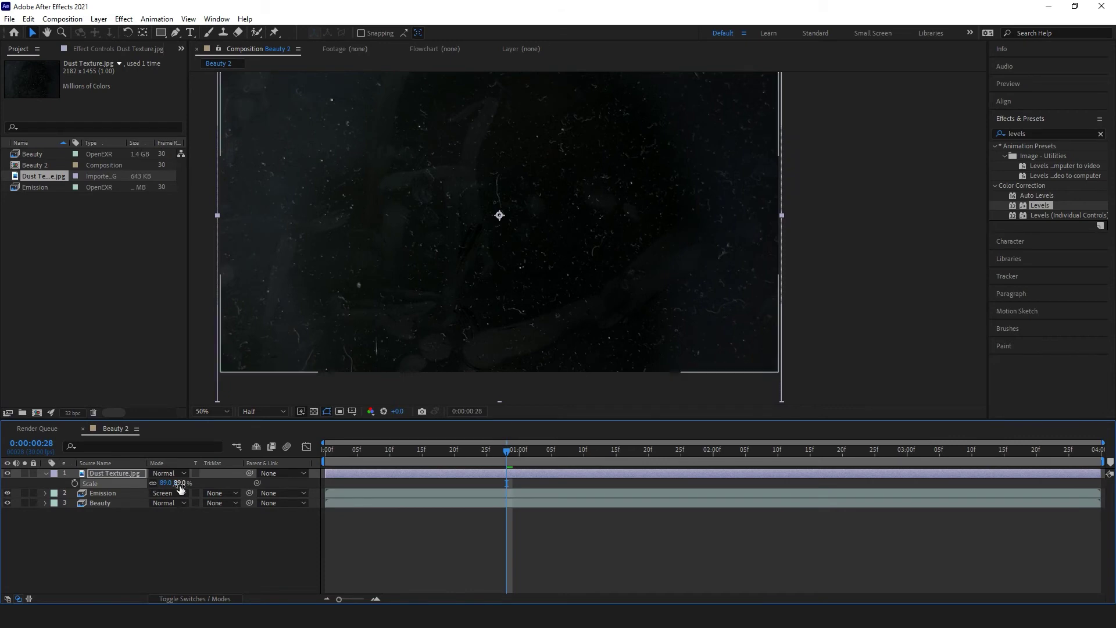
{"action": "key", "text": "comma"}
Pre-compose the dust texture into a precomp named Dust, then duplicate the Emission layer.
{"action": "right_click", "coordinate": [103, 474]}
{"action": "left_click", "coordinate": [149, 415]}
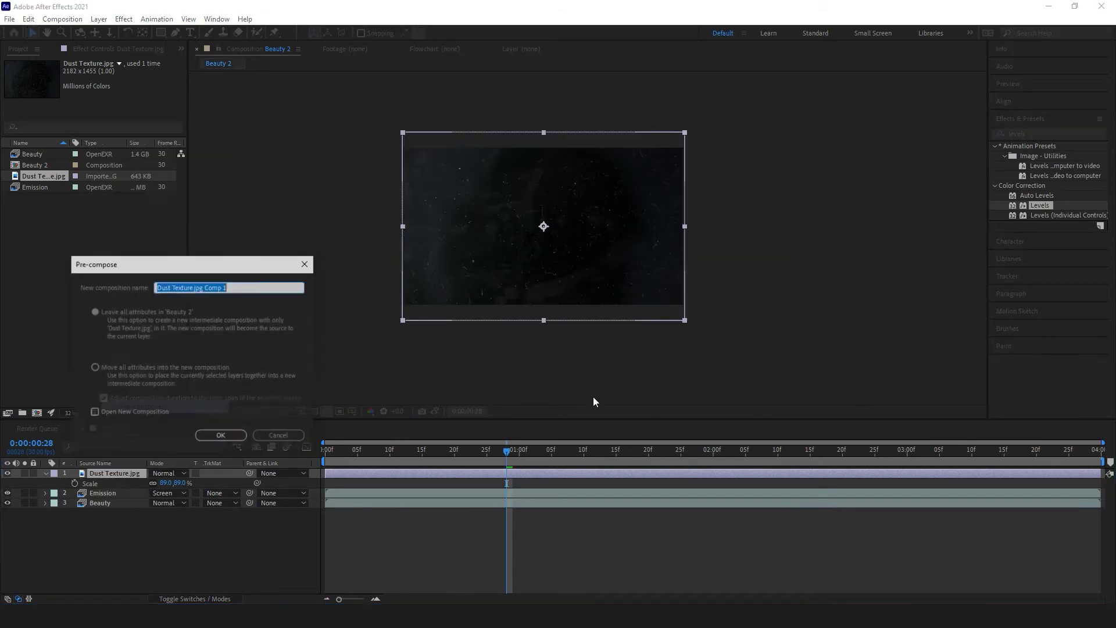
{"action": "type", "text": "Dust"}
{"action": "key", "text": "Return"}
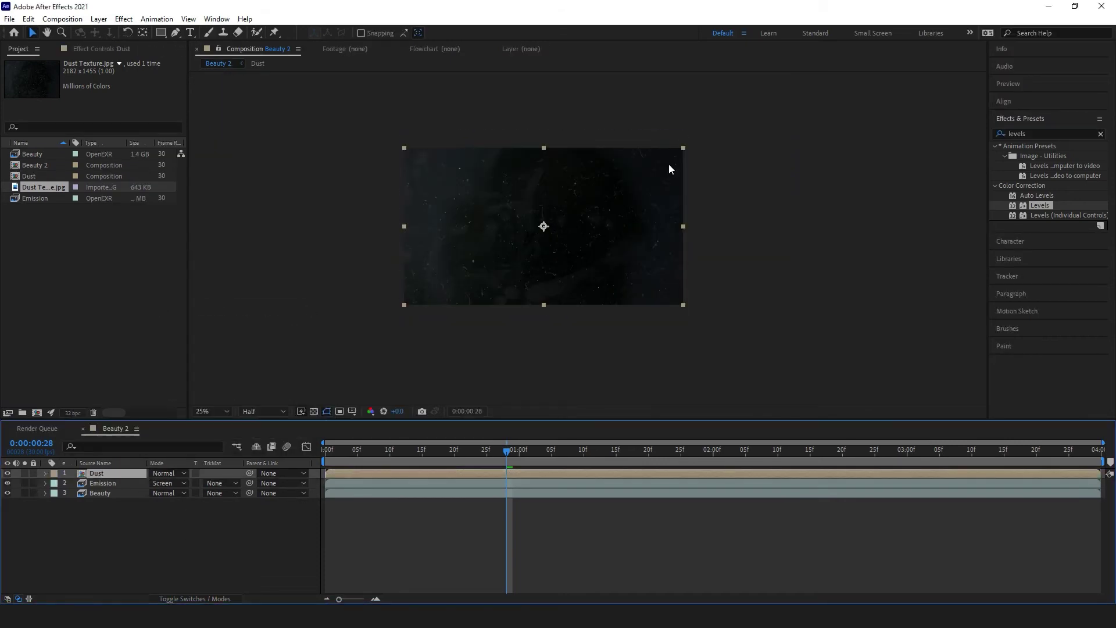
{"action": "key", "text": "period"}
{"action": "left_click", "coordinate": [103, 483]}
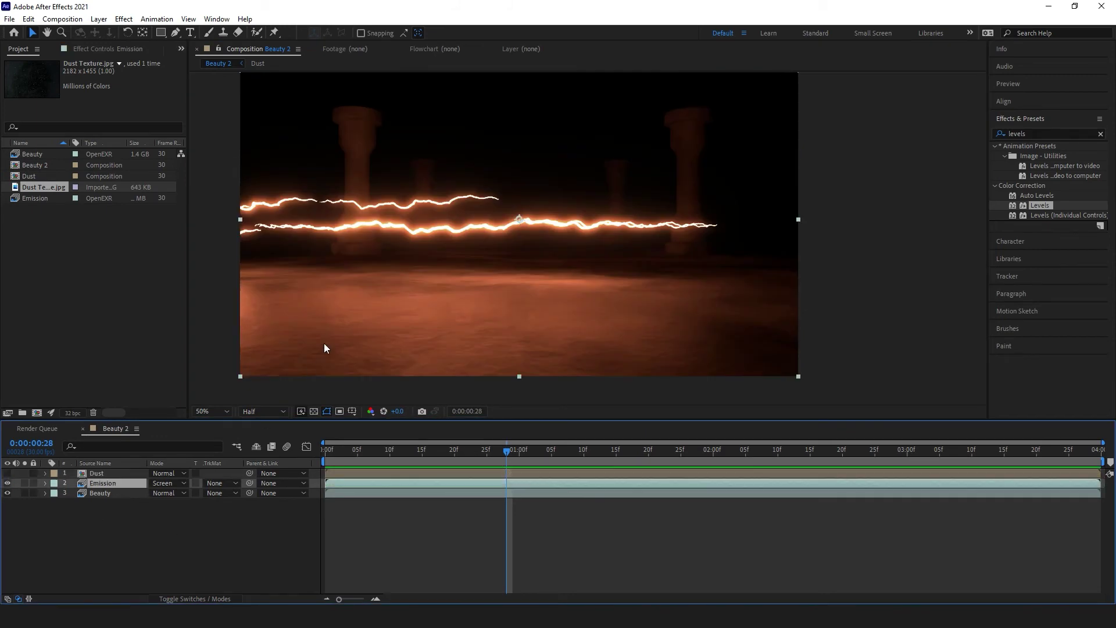
{"action": "key", "text": "ctrl+d"}
Rename the Emission copies to Lightning and Camera Dust.
{"action": "key", "text": "F3"}
{"action": "left_click", "coordinate": [117, 492]}
{"action": "key", "text": "Return"}
{"action": "type", "text": "Lightning"}
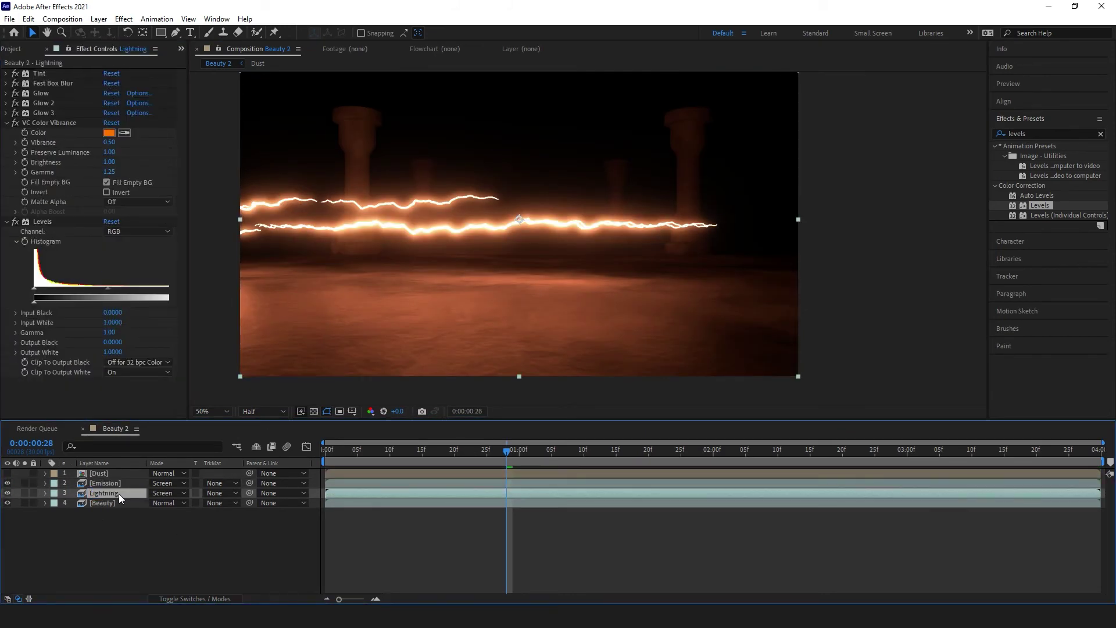
{"action": "left_click", "coordinate": [116, 483]}
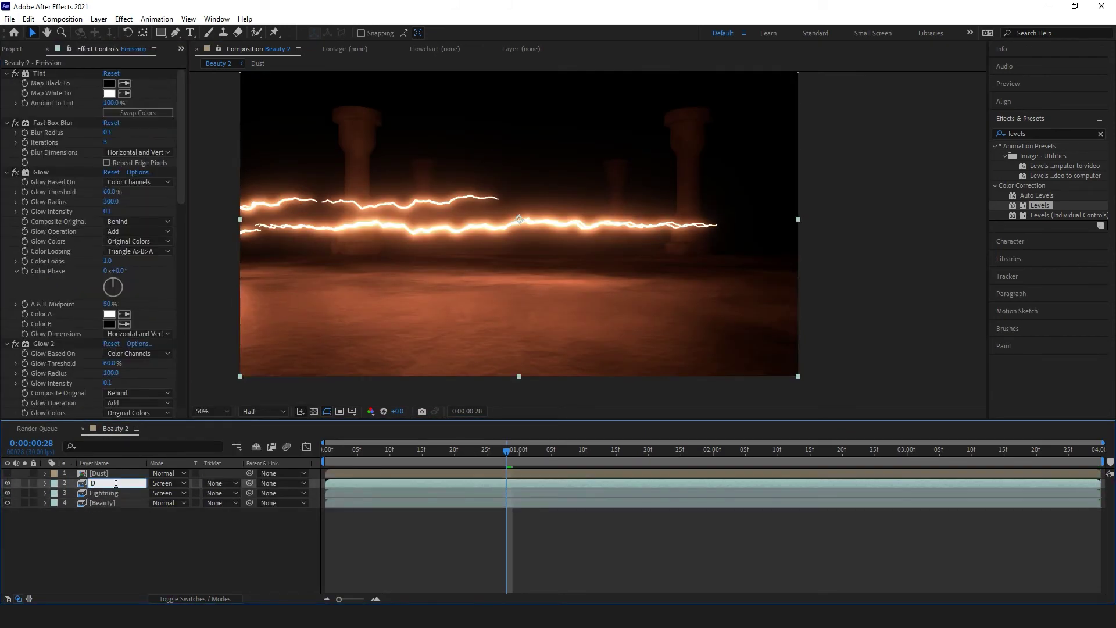
Delete the three Glow effects from Camera Dust and set its Fast Box Blur radius to 200.
{"action": "scroll", "coordinate": [93, 250], "scroll_direction": "down", "scroll_amount": 10}
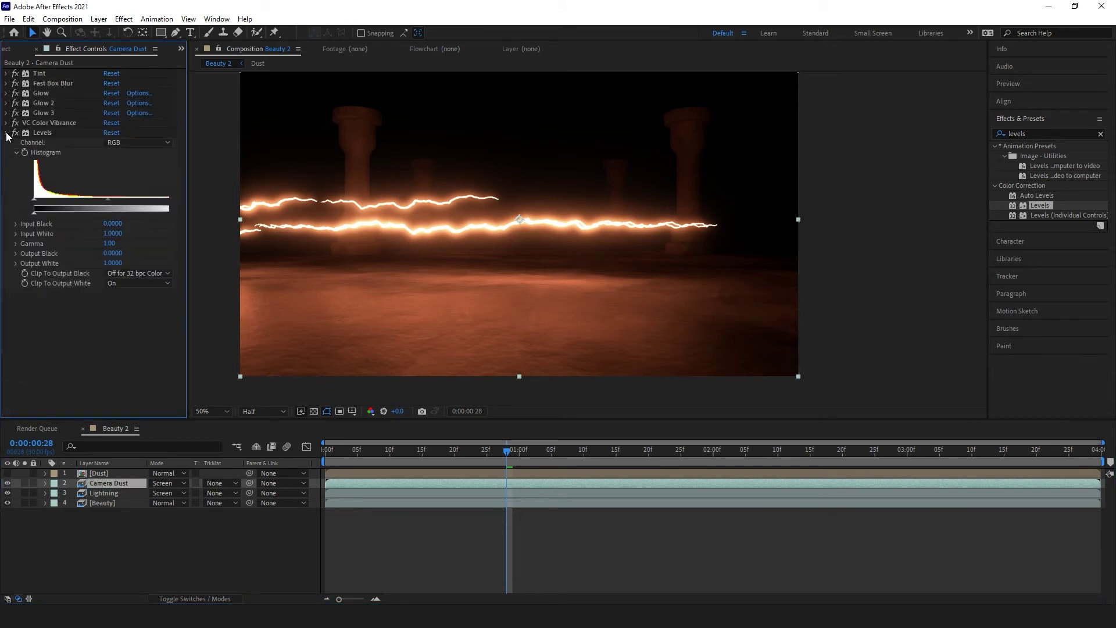
{"action": "key", "text": "ctrl+grave"}
{"action": "left_click", "coordinate": [49, 114]}
{"action": "left_click", "coordinate": [47, 91], "text": "shift"}
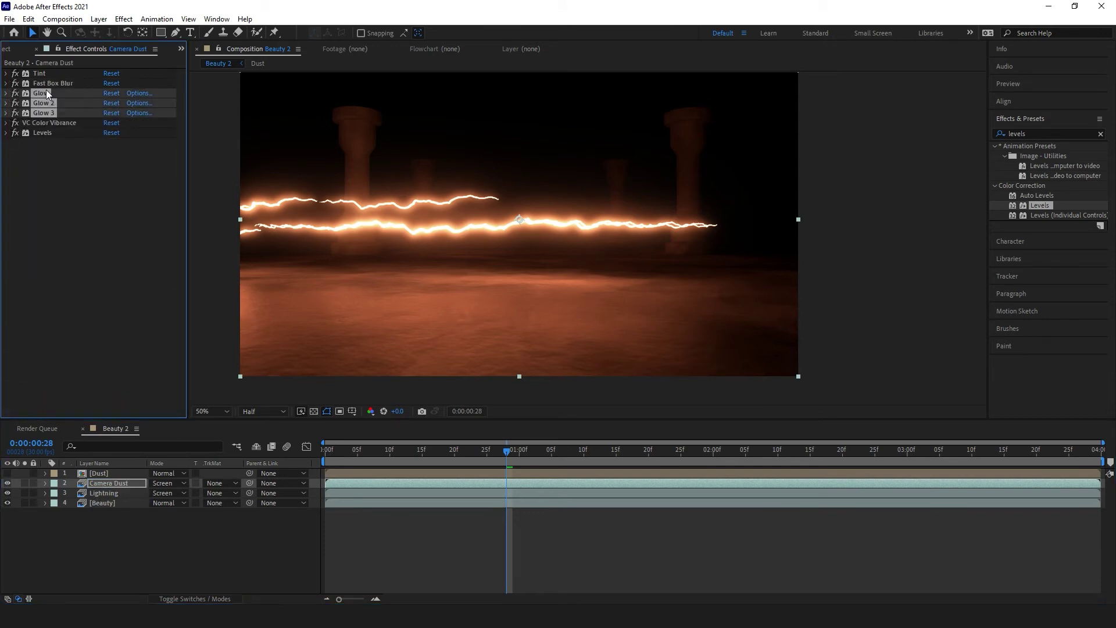
{"action": "key", "text": "Delete"}
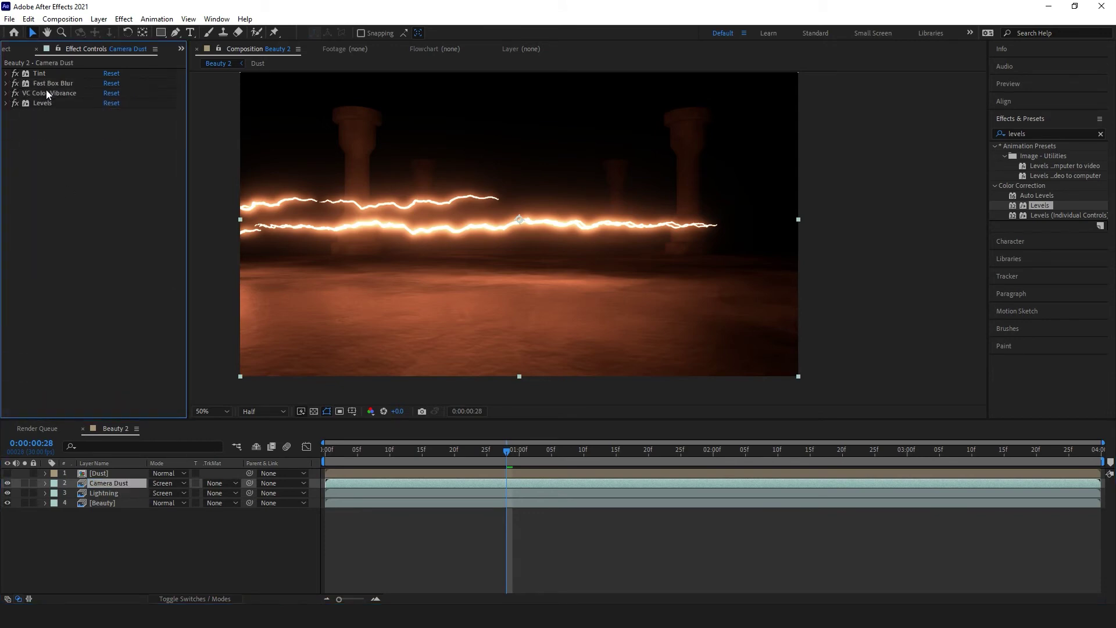
{"action": "left_click", "coordinate": [25, 483]}
{"action": "left_click", "coordinate": [6, 84]}
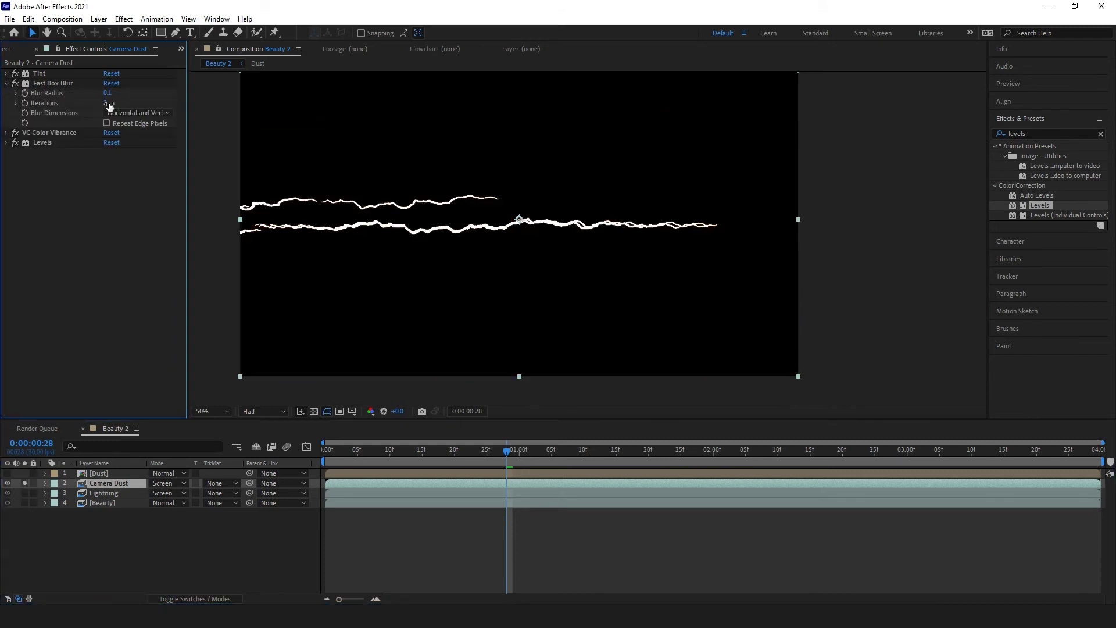
{"action": "type", "text": "200"}
{"action": "key", "text": "Return"}
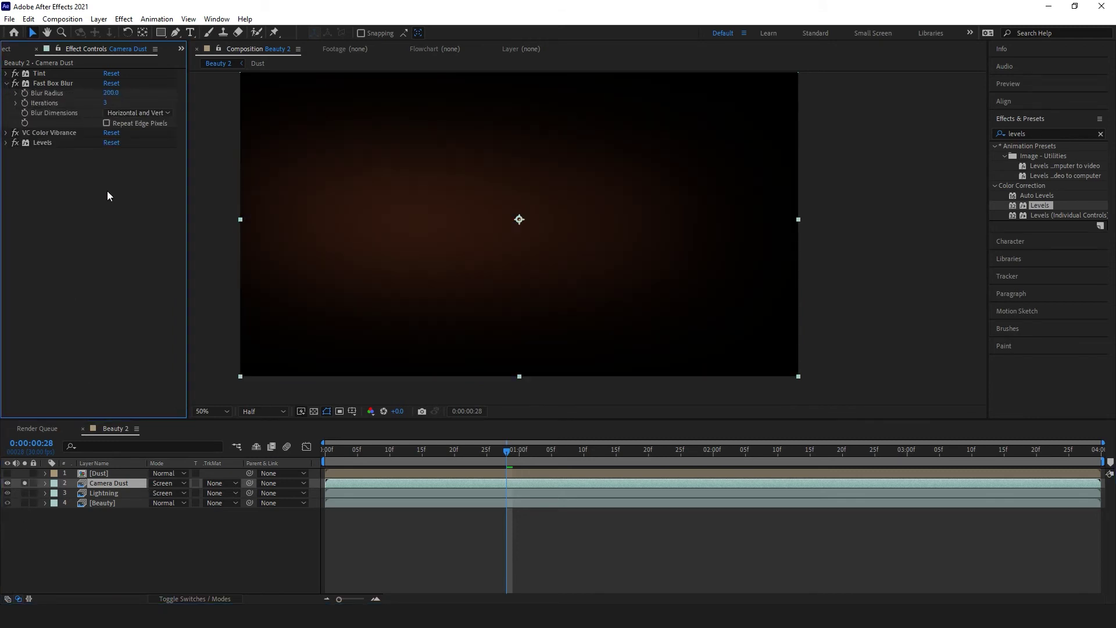
Add Set Matte to Camera Dust, using the Dust layer's luminance as the matte.
{"action": "left_click", "coordinate": [1027, 134]}
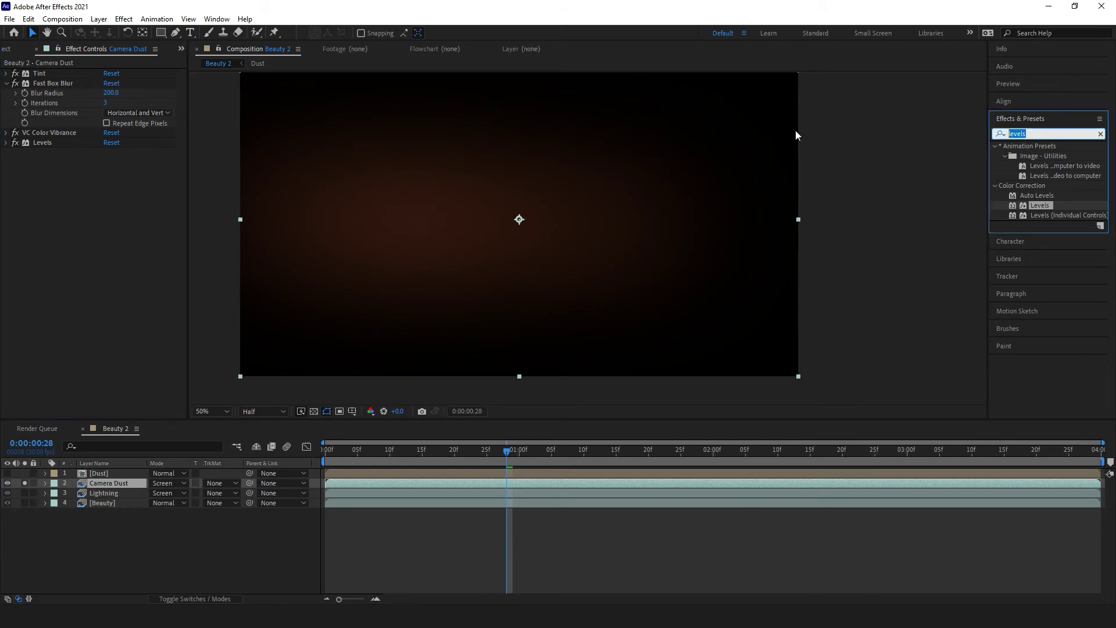
{"action": "type", "text": "set matte"}
{"action": "left_click_drag", "start_coordinate": [1045, 161], "coordinate": [71, 130]}
{"action": "left_click", "coordinate": [125, 143]}
{"action": "left_click", "coordinate": [124, 160]}
{"action": "left_click", "coordinate": [138, 153]}
{"action": "left_click", "coordinate": [145, 217]}
Apply Camera Lens Blur to the Camera Dust layer.
{"action": "left_click", "coordinate": [7, 83]}
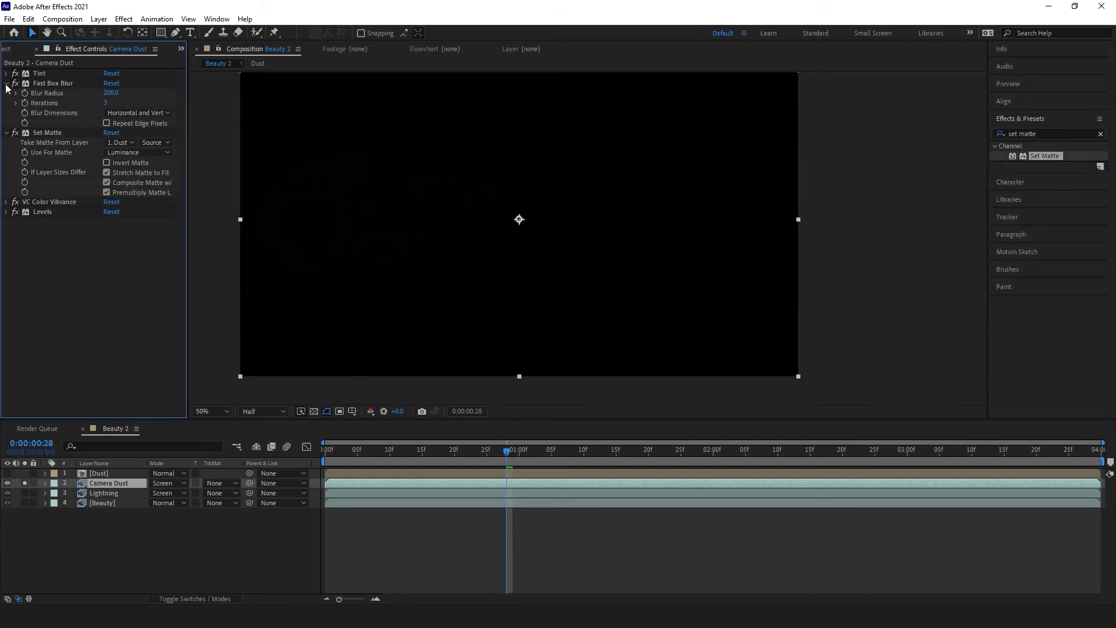
{"action": "left_click", "coordinate": [6, 93]}
{"action": "left_click", "coordinate": [7, 102]}
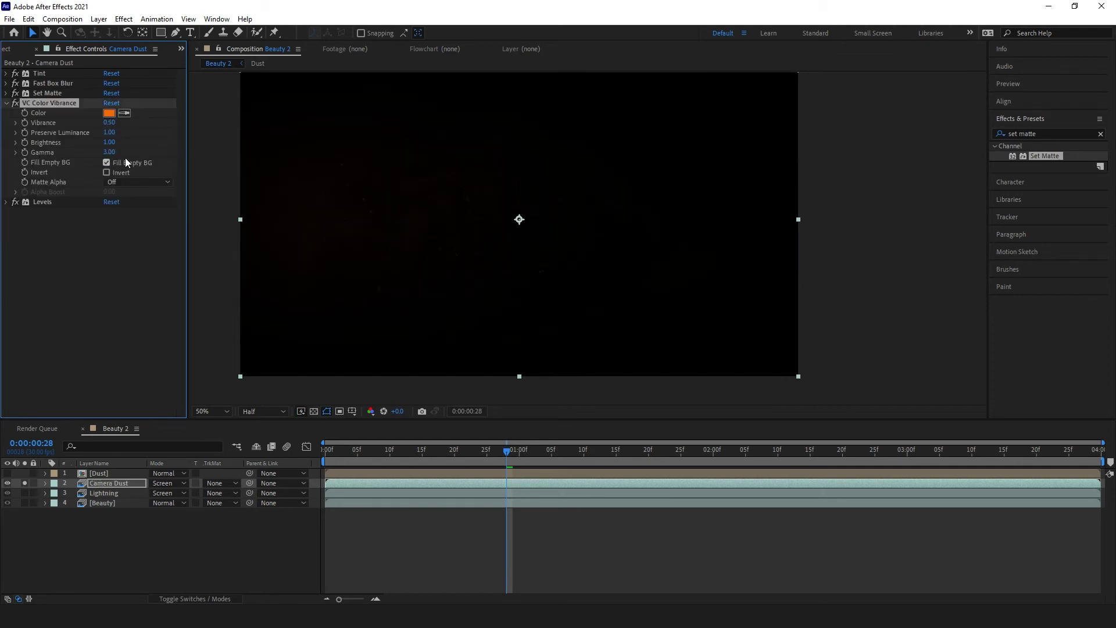
{"action": "left_click", "coordinate": [6, 103]}
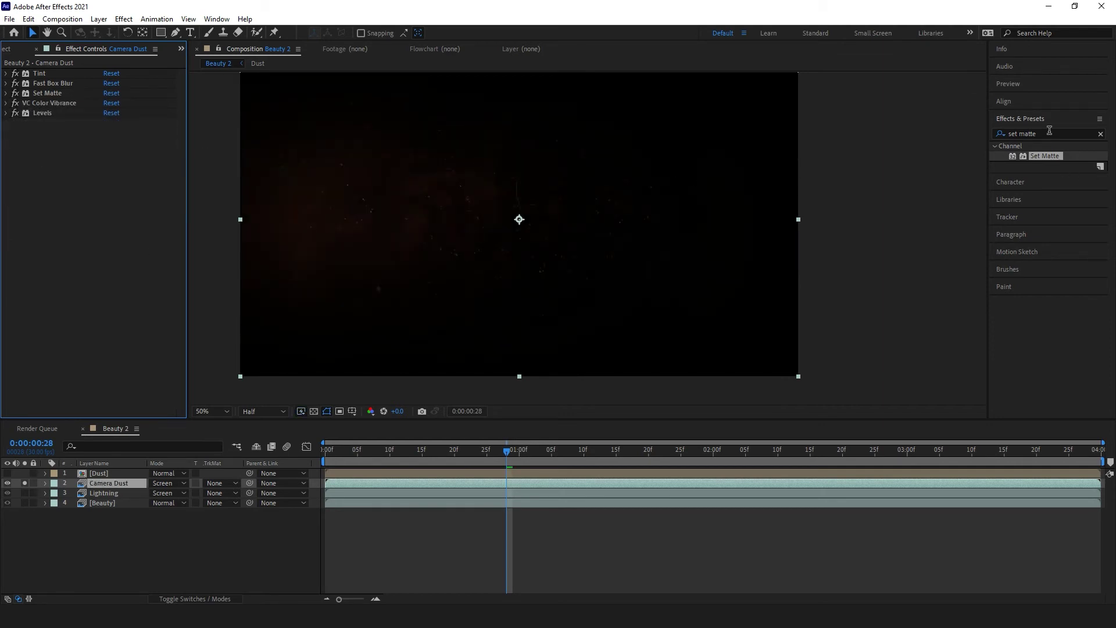
{"action": "left_click", "coordinate": [1040, 133]}
{"action": "type", "text": "camera"}
{"action": "left_click_drag", "start_coordinate": [1076, 196], "coordinate": [51, 107]}
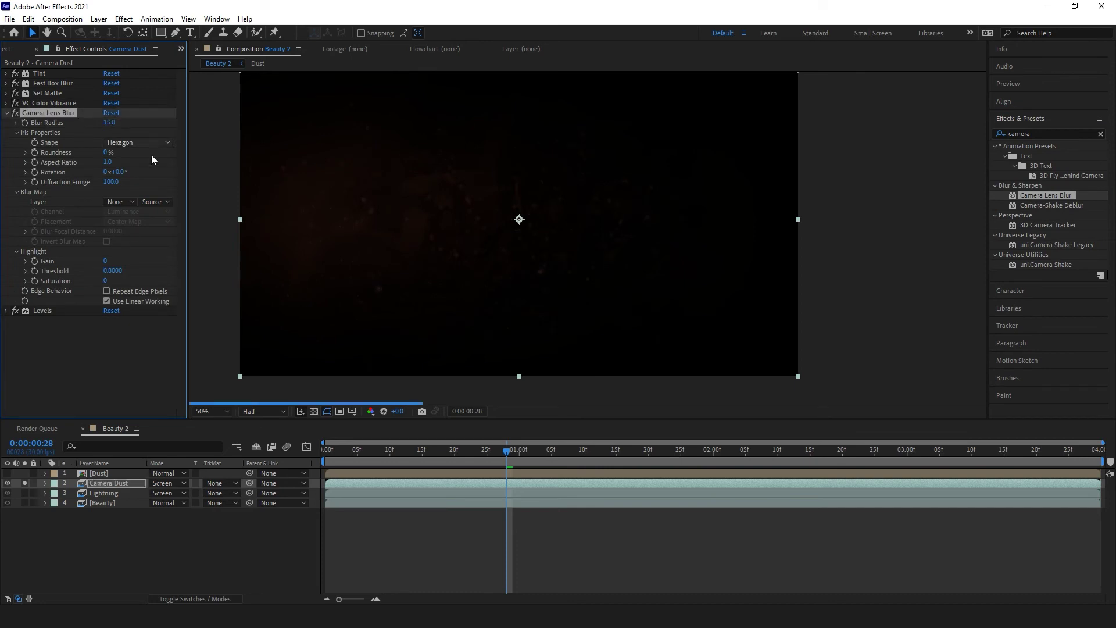
Preview the composite and add an Exposure effect set to 3.00 on Camera Dust.
{"action": "left_click", "coordinate": [26, 486]}
{"action": "key", "text": "Home"}
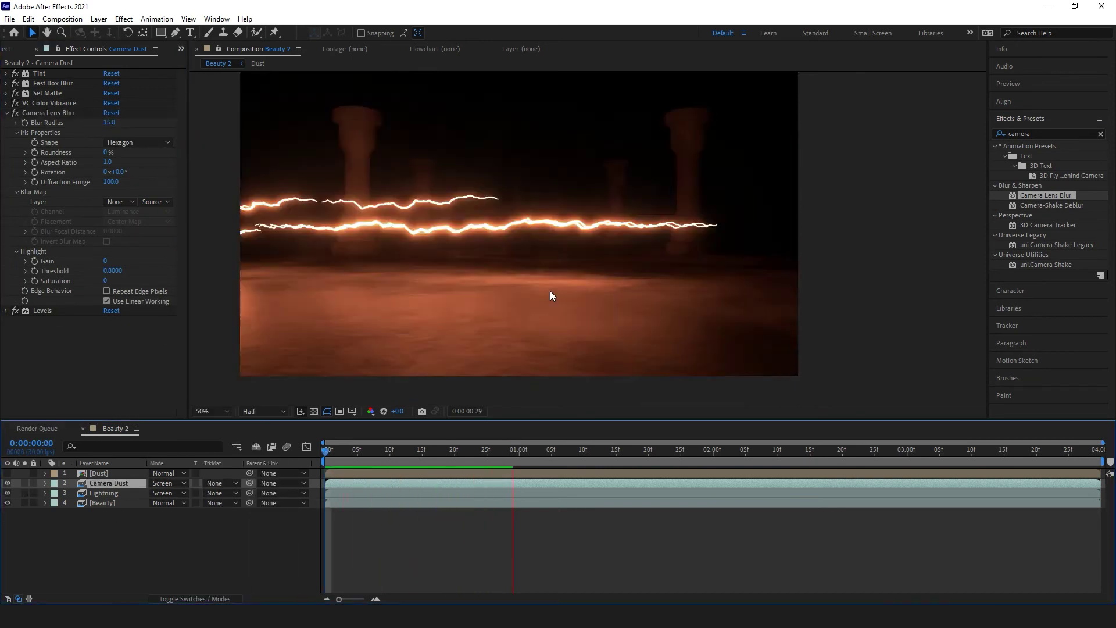
{"action": "left_click_drag", "start_coordinate": [544, 449], "coordinate": [396, 450]}
{"action": "key", "text": "ctrl+7"}
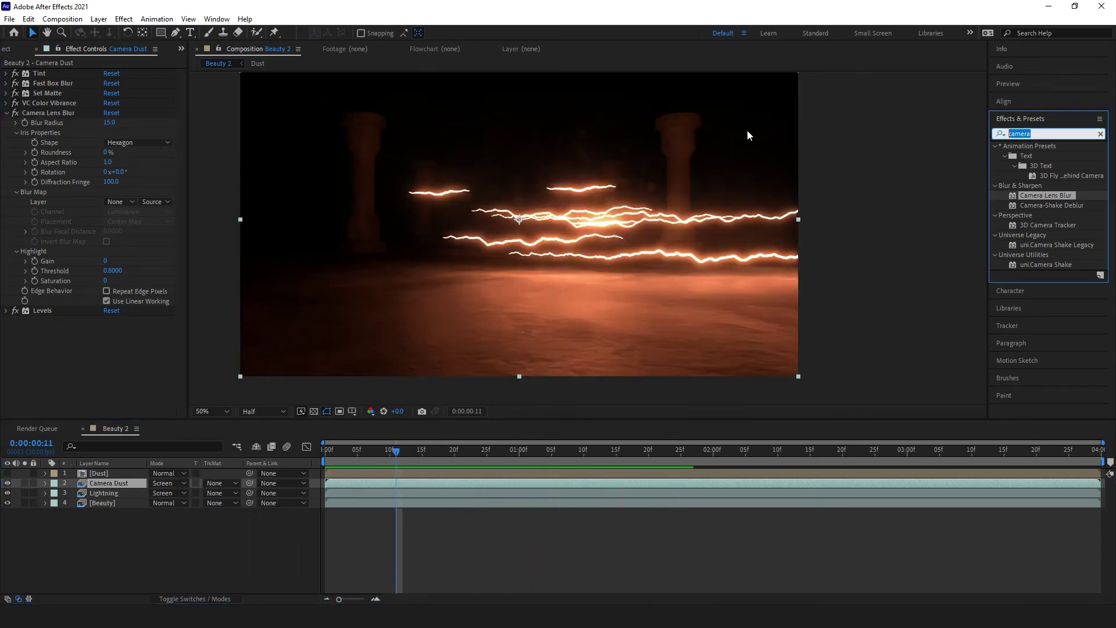
{"action": "type", "text": "expos"}
{"action": "left_click_drag", "start_coordinate": [1047, 256], "coordinate": [659, 227]}
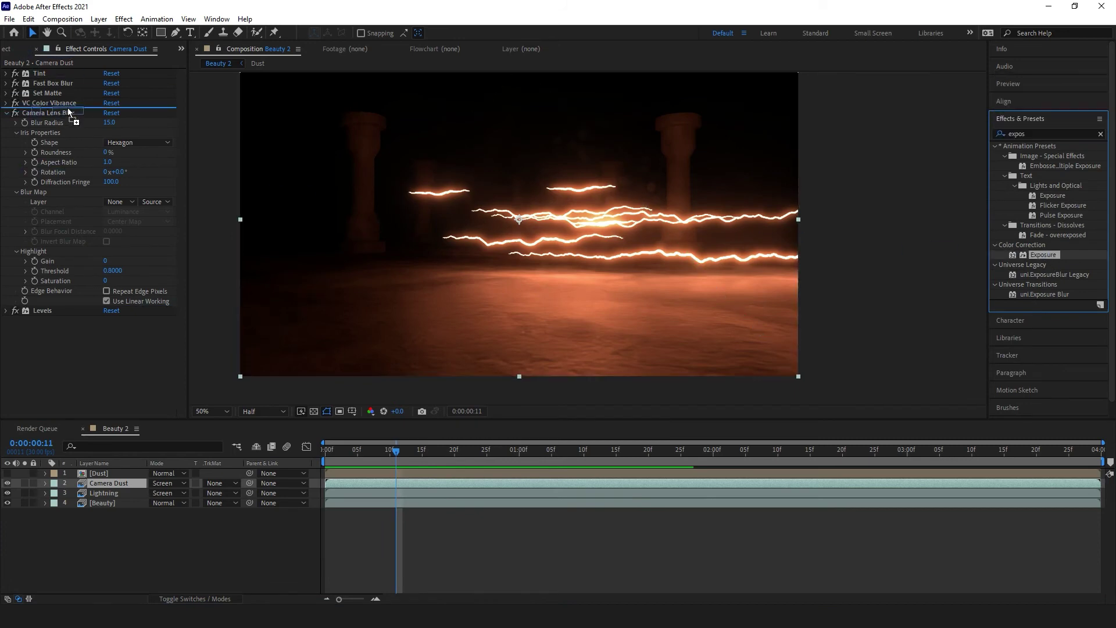
{"action": "left_click_drag", "start_coordinate": [68, 112], "coordinate": [68, 116]}
Duplicate the lightning layer as Lightning 2, solo it, and delete Glow and Glow 2.
{"action": "left_click", "coordinate": [93, 558]}
{"action": "key", "text": "space"}
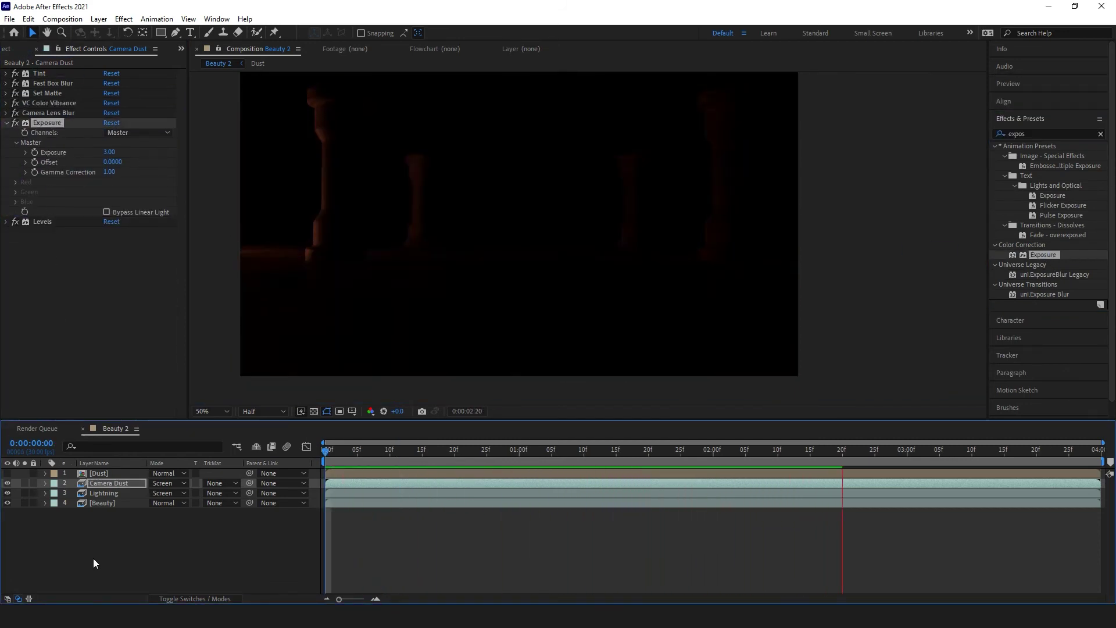
{"action": "left_click_drag", "start_coordinate": [433, 449], "coordinate": [403, 449]}
{"action": "key", "text": "ctrl+v"}
{"action": "left_click", "coordinate": [24, 483]}
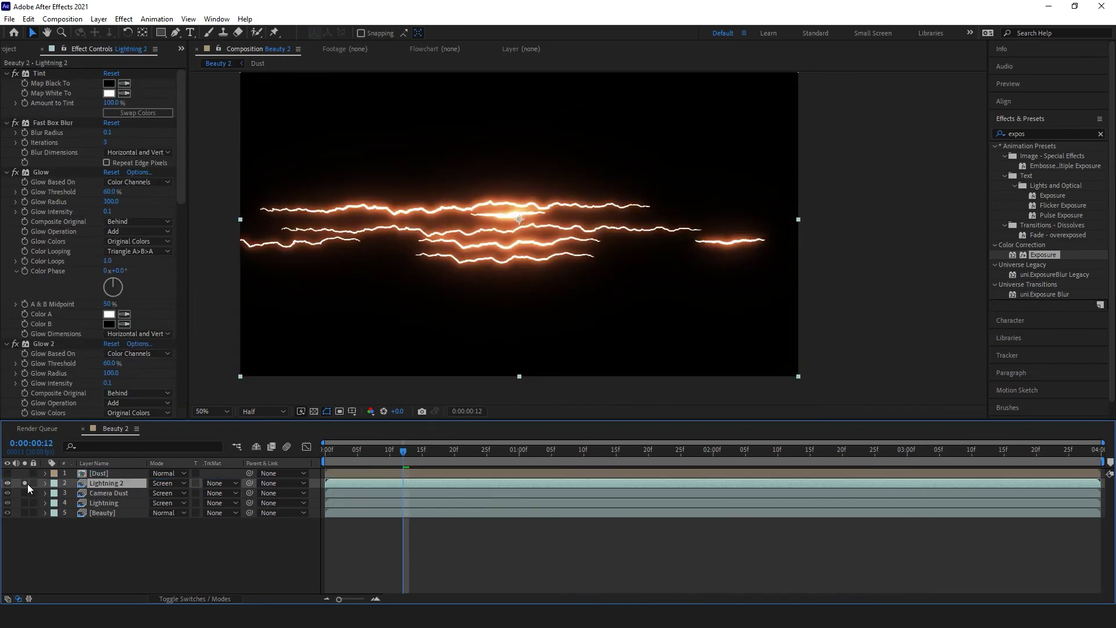
{"action": "left_click", "coordinate": [37, 113]}
{"action": "key", "text": "Delete"}
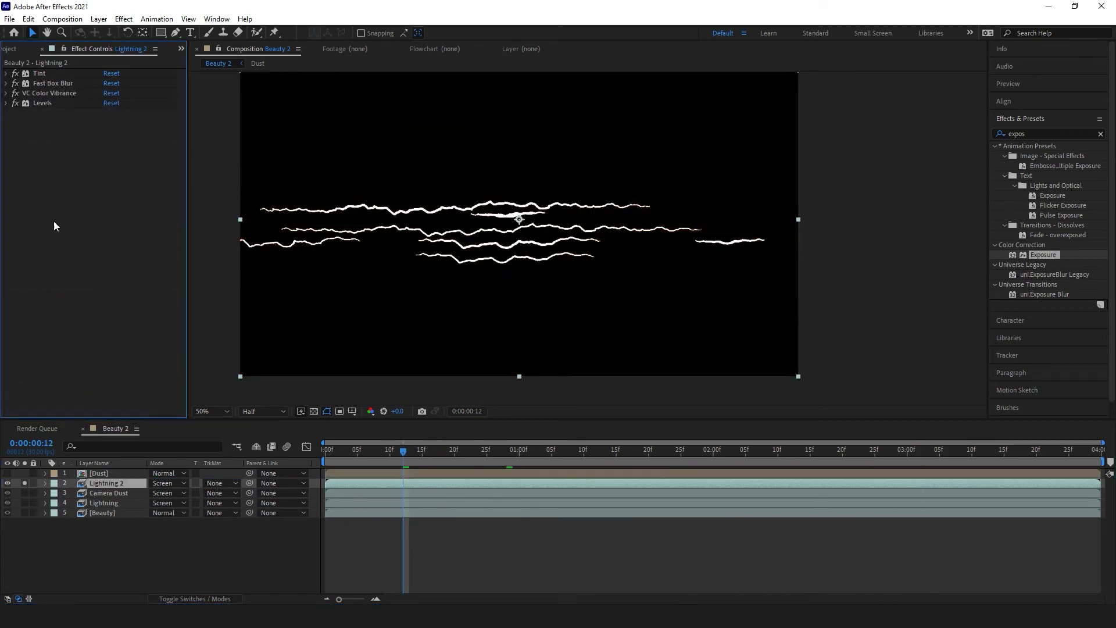
Set Lightning 2's Fast Box Blur to 10 and add Optics Compensation with FOV 85 and Optimal Pixels.
{"action": "type", "text": "10"}
{"action": "key", "text": "Return"}
{"action": "left_click", "coordinate": [6, 133]}
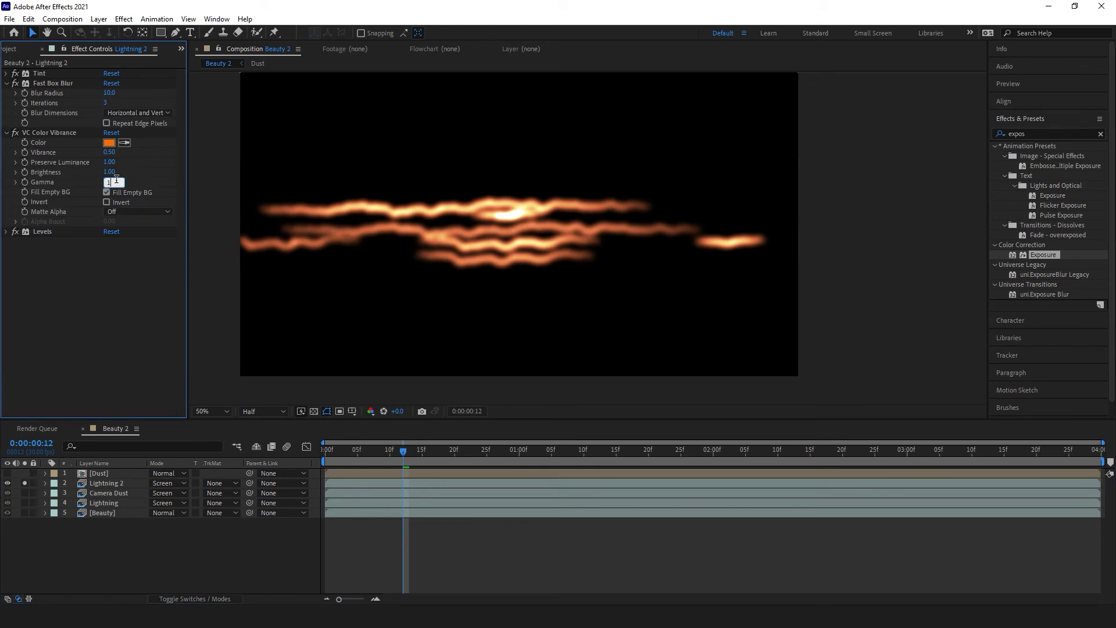
{"action": "key", "text": "ctrl+5"}
{"action": "type", "text": "optic"}
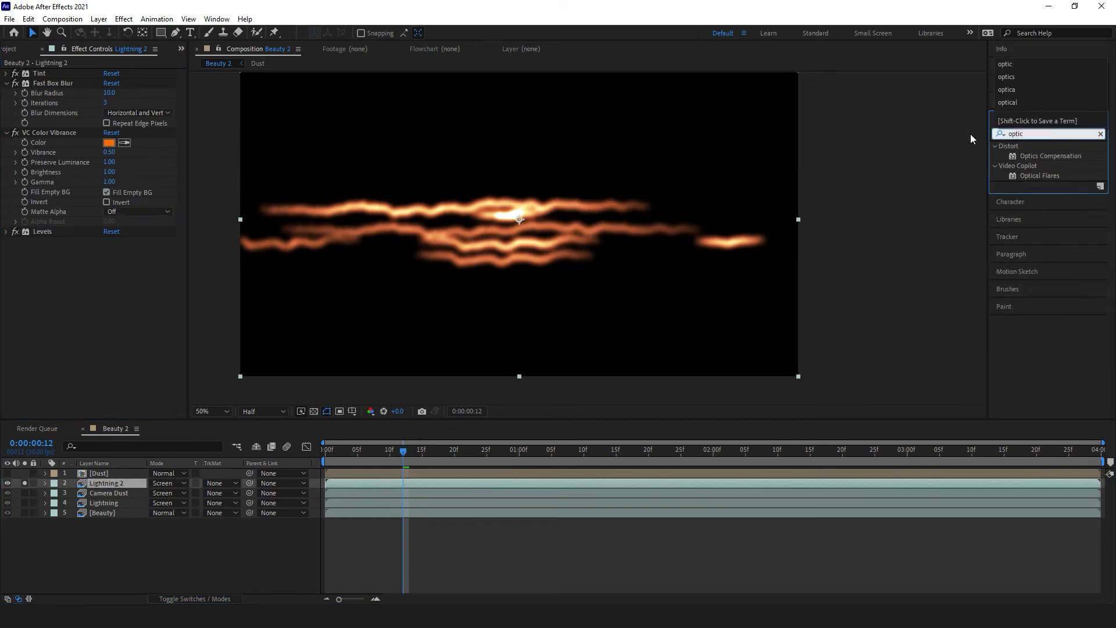
{"action": "left_click_drag", "start_coordinate": [1044, 155], "coordinate": [100, 167]}
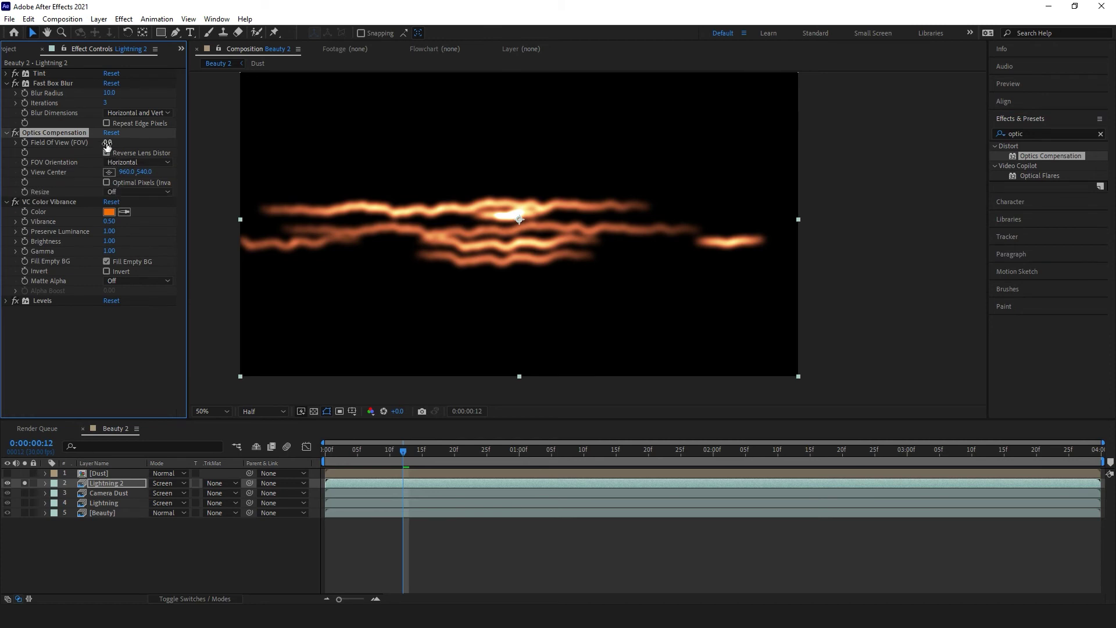
{"action": "left_click_drag", "start_coordinate": [107, 142], "coordinate": [575, 162]}
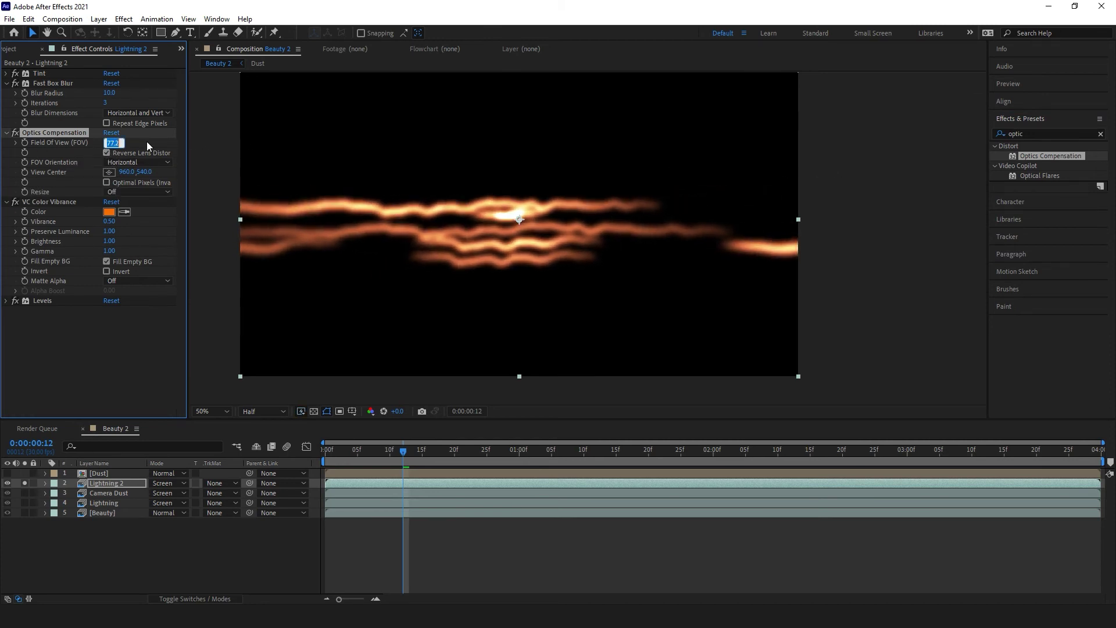
{"action": "type", "text": "85"}
{"action": "key", "text": "Return"}
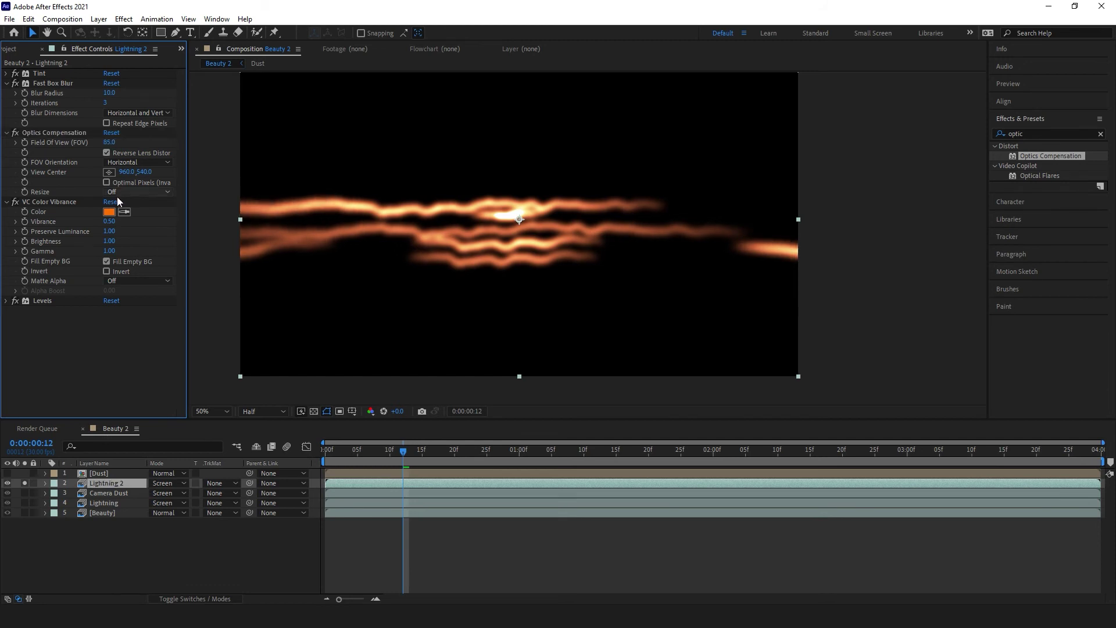
{"action": "left_click", "coordinate": [106, 182]}
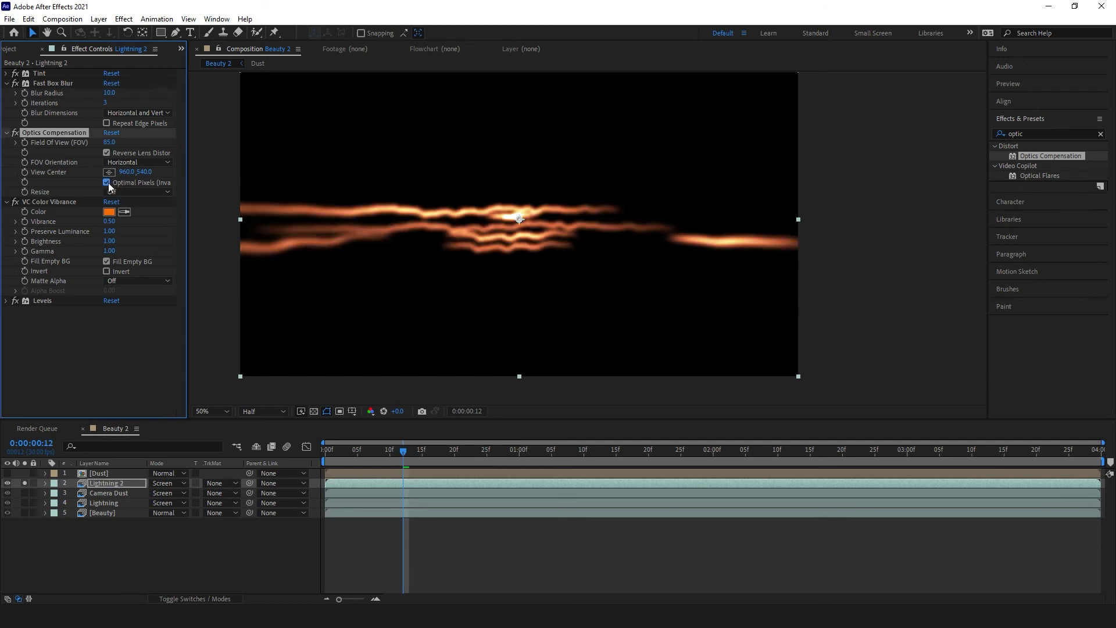
Dim Lightning 2's Color Vibrance to brightness 0.10, adjust gamma, and toggle effects to compare.
{"action": "left_click", "coordinate": [6, 84]}
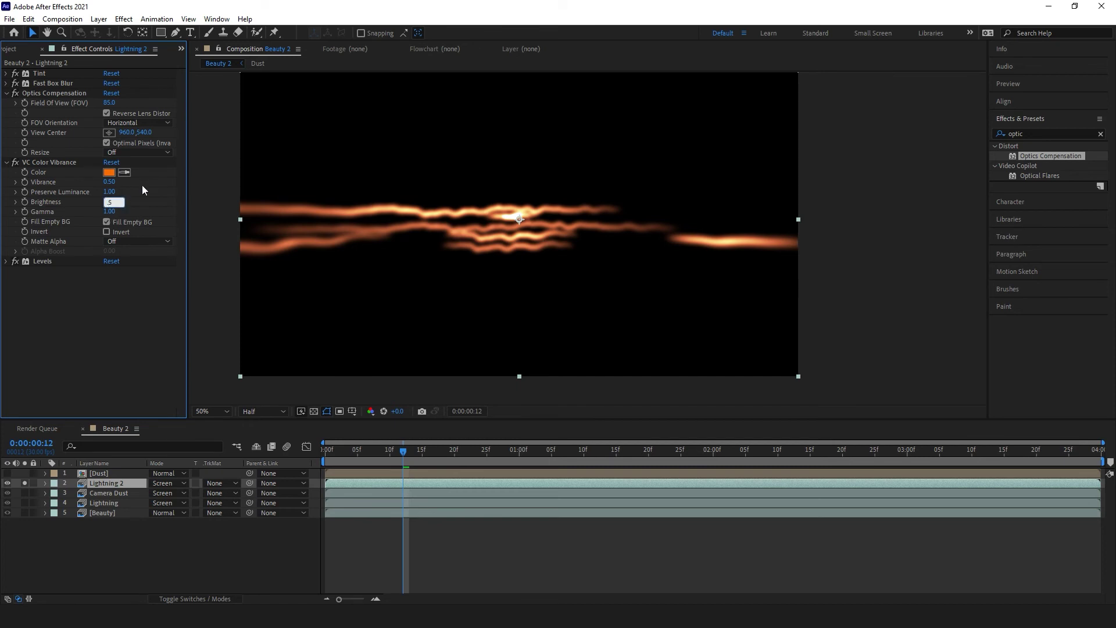
{"action": "key", "text": "Tab"}
{"action": "type", "text": ".2"}
{"action": "key", "text": "Return"}
{"action": "key", "text": "slash"}
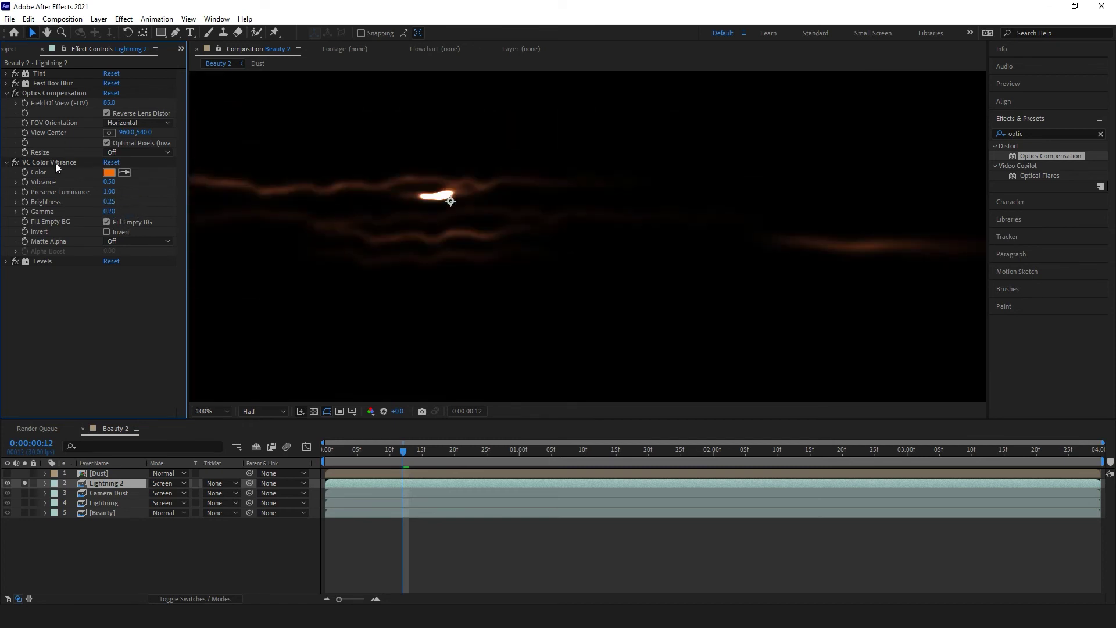
{"action": "left_click", "coordinate": [15, 162]}
{"action": "left_click", "coordinate": [15, 162]}
{"action": "left_click", "coordinate": [15, 93]}
{"action": "left_click_drag", "start_coordinate": [109, 210], "coordinate": [127, 209]}
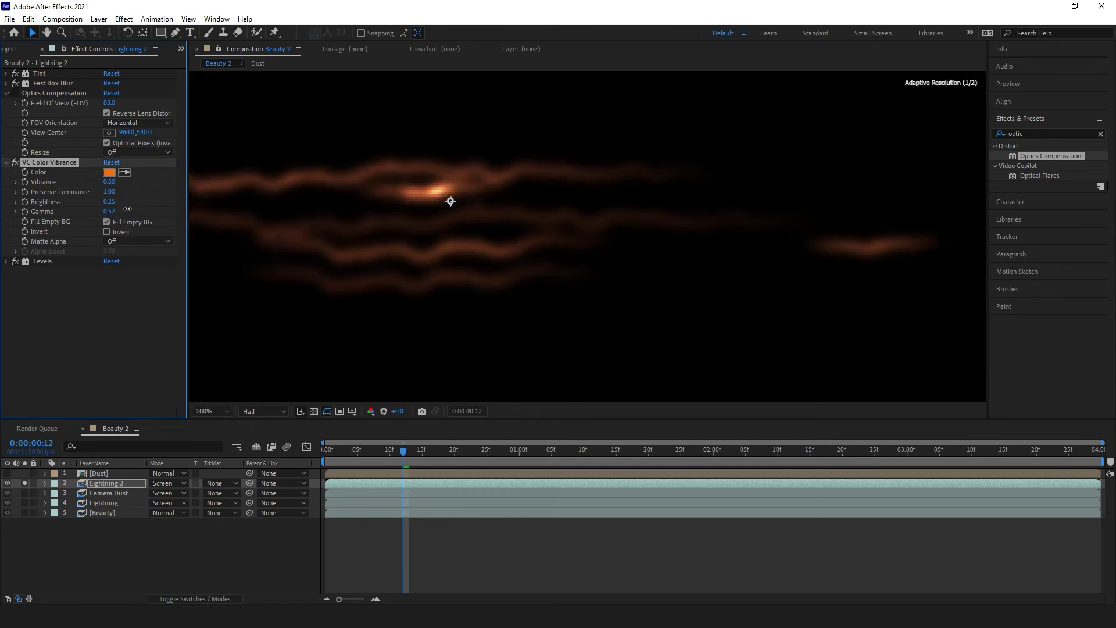
Add a Transform effect to the top of Lightning 2's effect stack.
{"action": "left_click", "coordinate": [370, 457]}
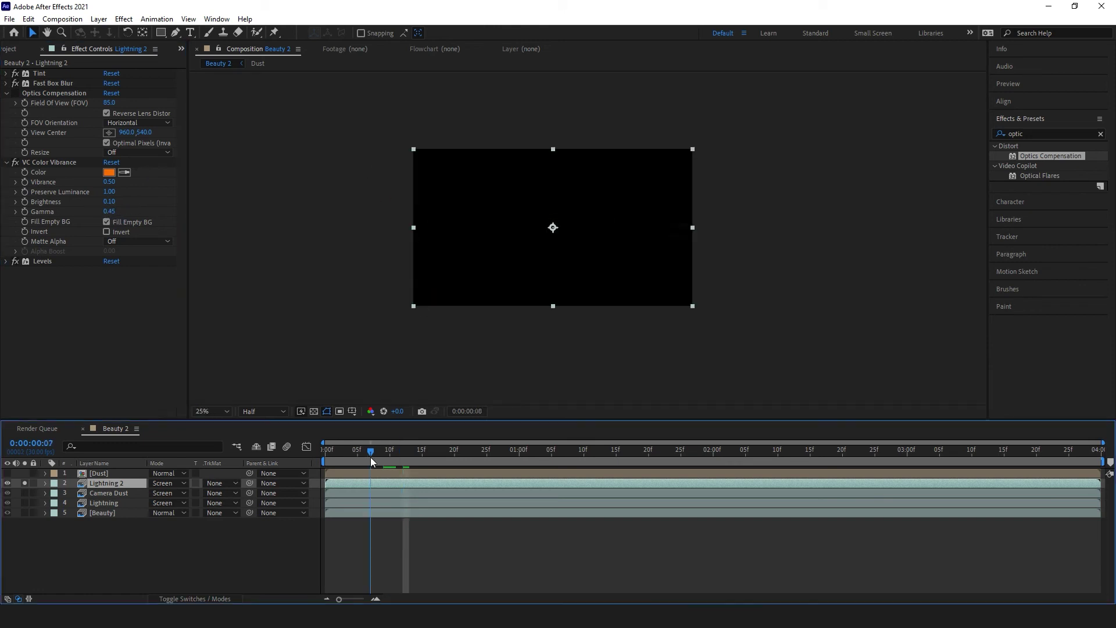
{"action": "key", "text": "ctrl+5"}
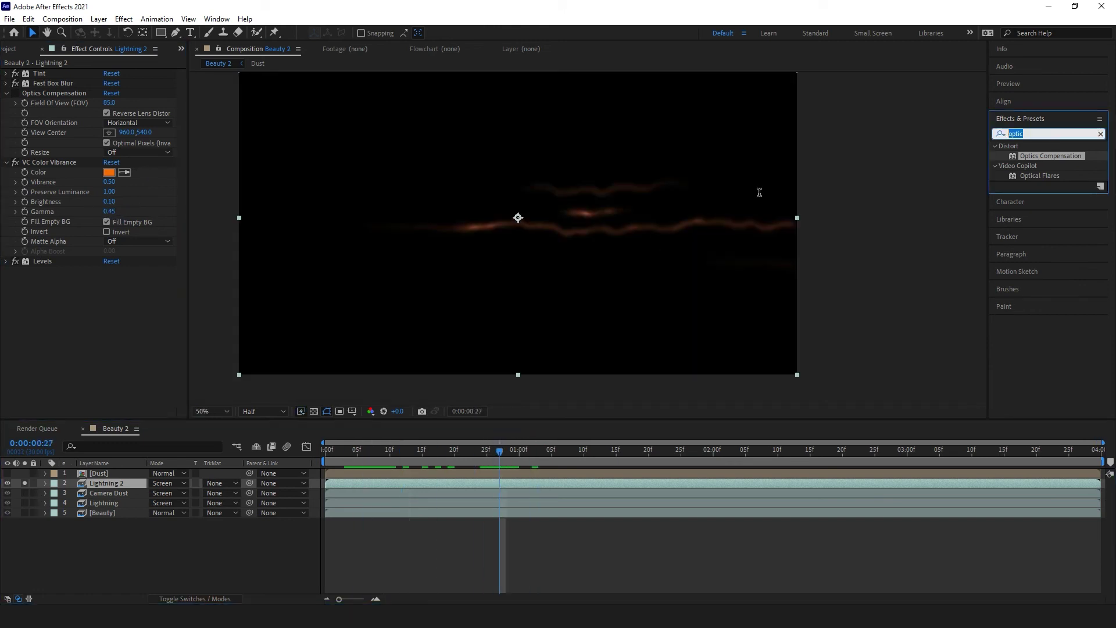
{"action": "type", "text": "transf"}
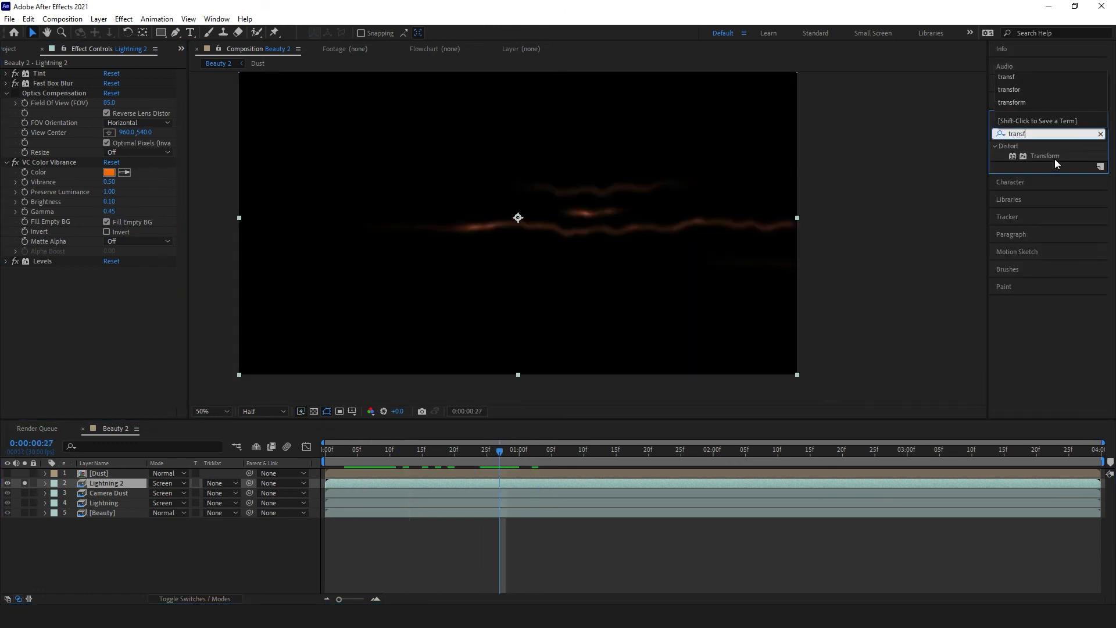
{"action": "left_click_drag", "start_coordinate": [1055, 159], "coordinate": [56, 73]}
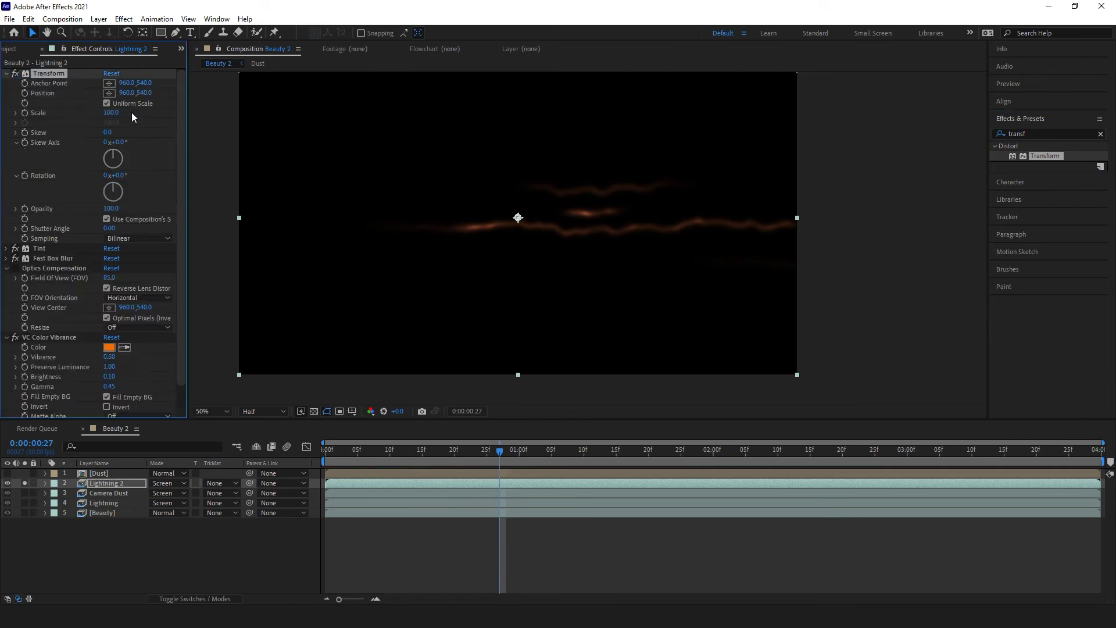
{"action": "key", "text": "Return"}
Preview to a lightning frame and bring the Color Vibrance Gamma to about 1.00.
{"action": "left_click", "coordinate": [6, 73]}
{"action": "key", "text": "space"}
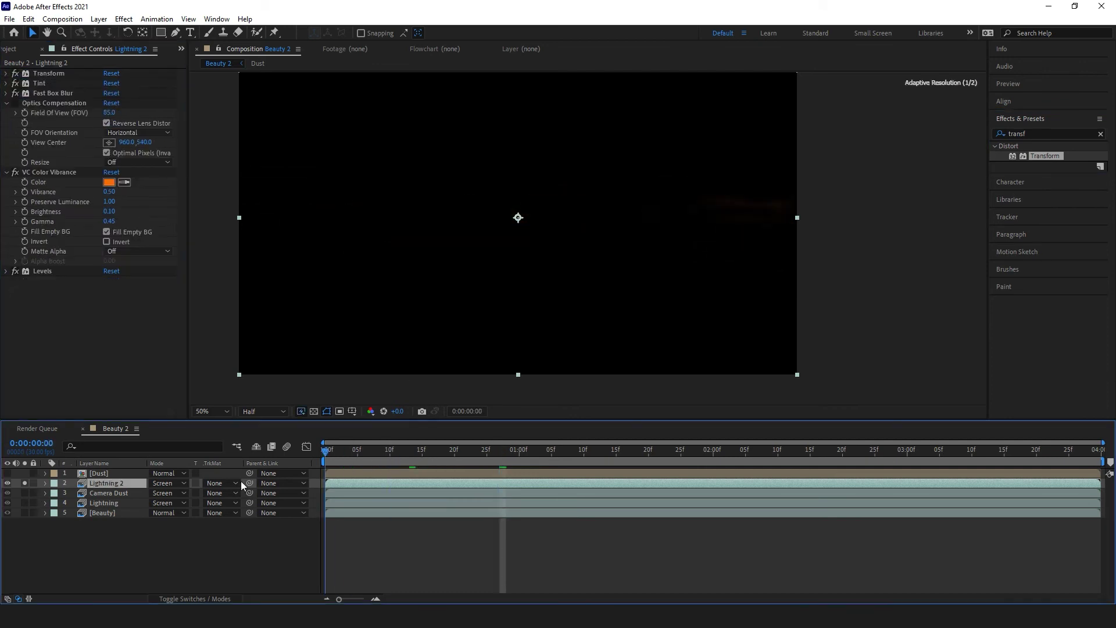
{"action": "left_click", "coordinate": [813, 451]}
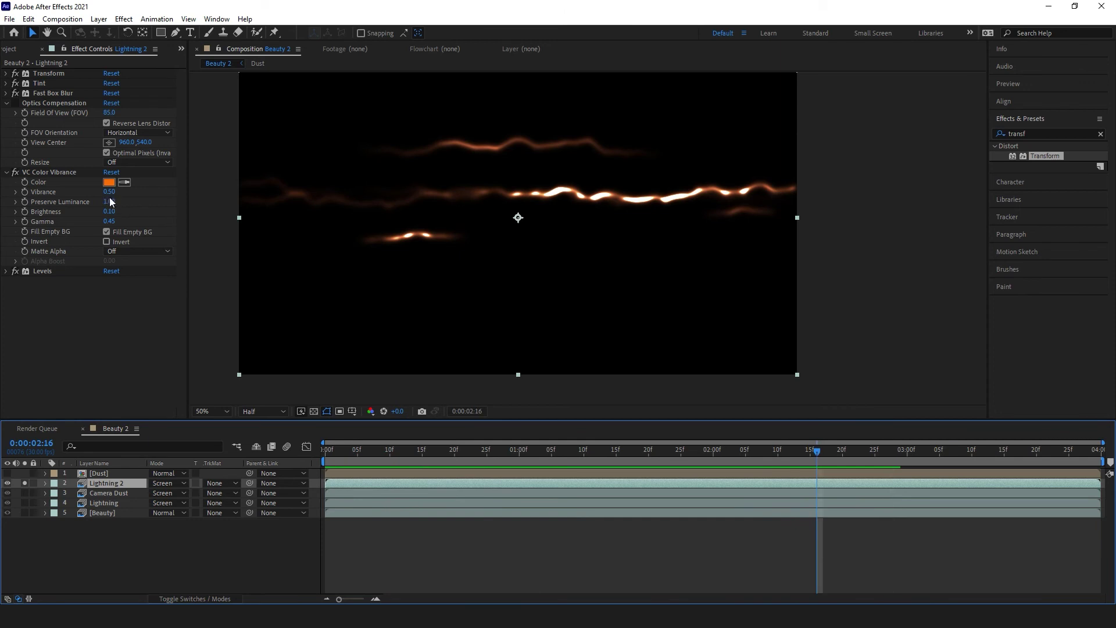
{"action": "left_click_drag", "start_coordinate": [113, 223], "coordinate": [108, 225]}
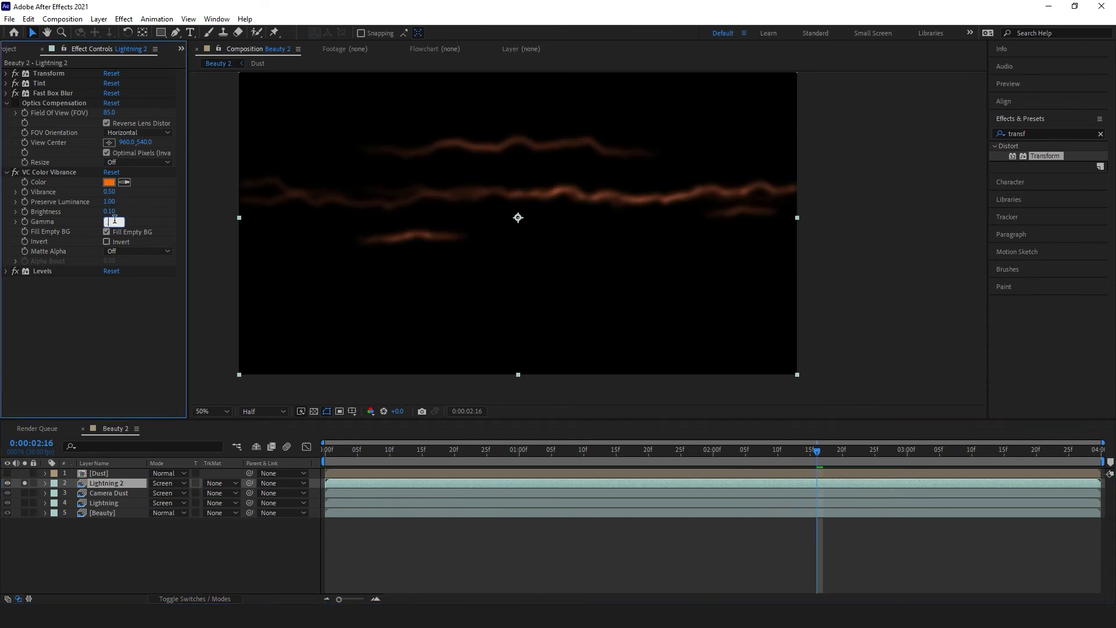
{"action": "left_click", "coordinate": [6, 102]}
{"action": "left_click", "coordinate": [6, 113]}
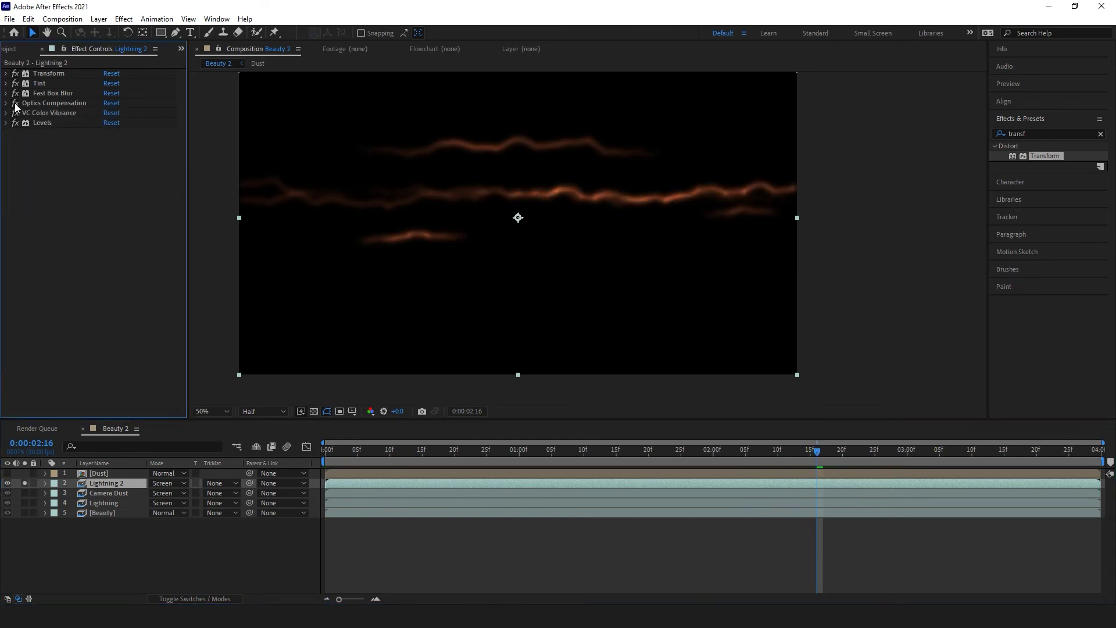
Apply CC Radial Fast Blur to Lightning 2 below the Tint effect.
{"action": "key", "text": "ctrl+5"}
{"action": "type", "text": "radial"}
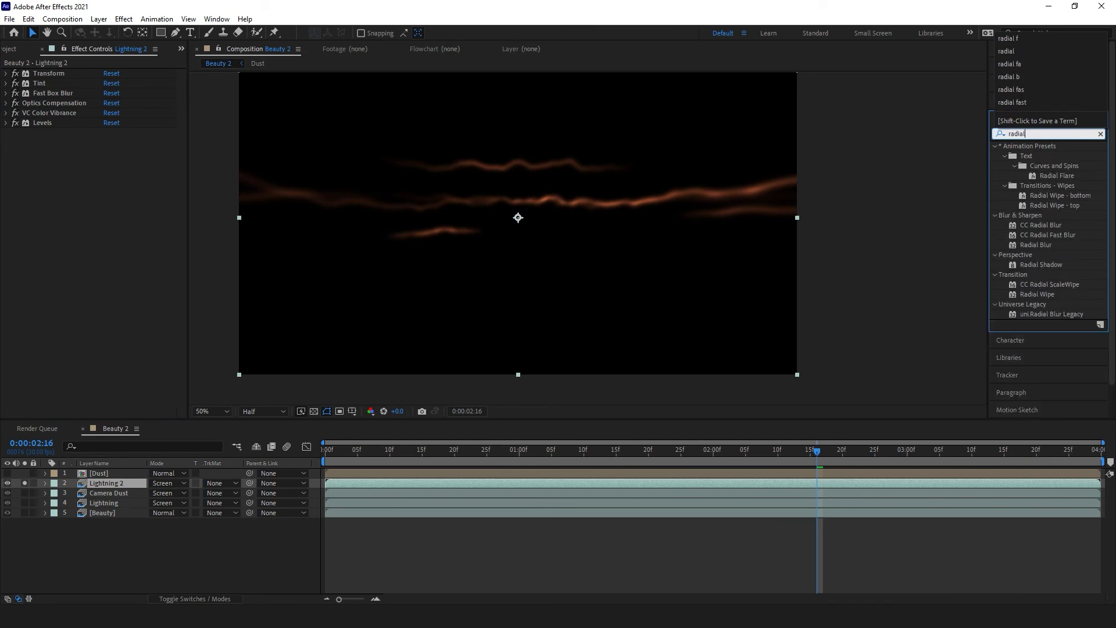
{"action": "left_click_drag", "start_coordinate": [1057, 233], "coordinate": [74, 99]}
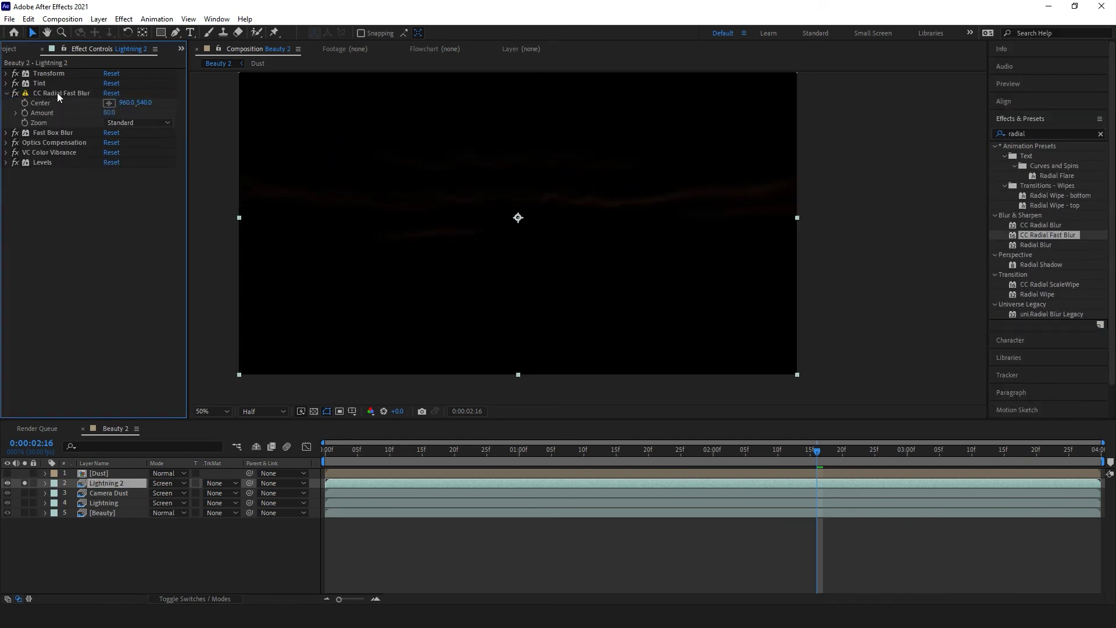
{"action": "left_click", "coordinate": [6, 154]}
Add uni.RGB Separation to Lightning 2 below VC Color Vibrance.
{"action": "key", "text": "ctrl+5"}
{"action": "type", "text": "rgb"}
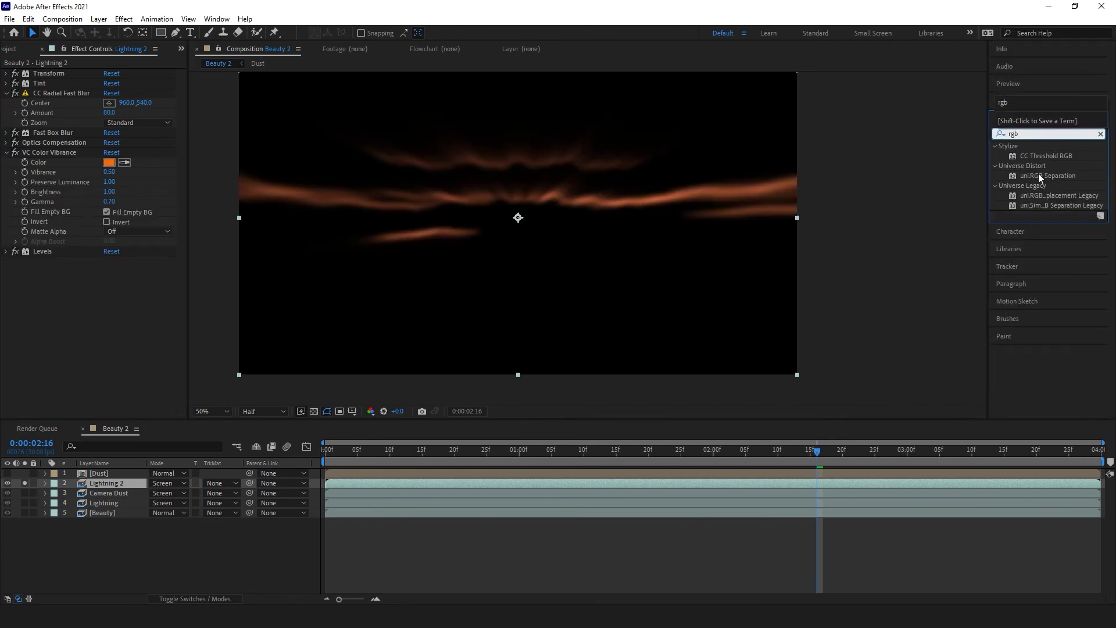
{"action": "left_click_drag", "start_coordinate": [1038, 174], "coordinate": [752, 196]}
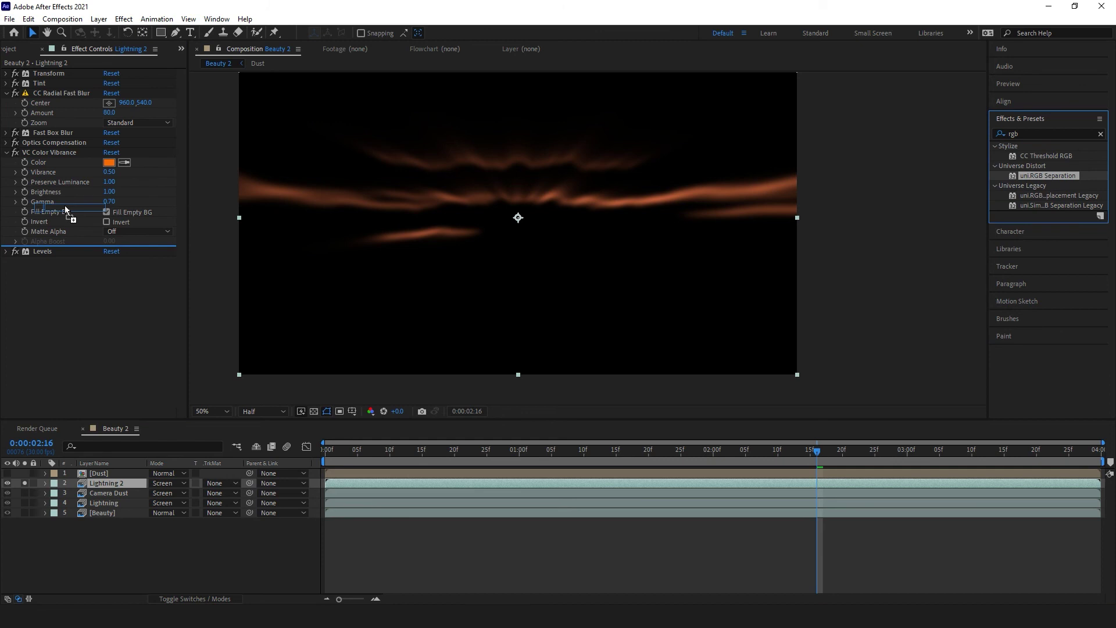
{"action": "left_click_drag", "start_coordinate": [64, 205], "coordinate": [65, 205]}
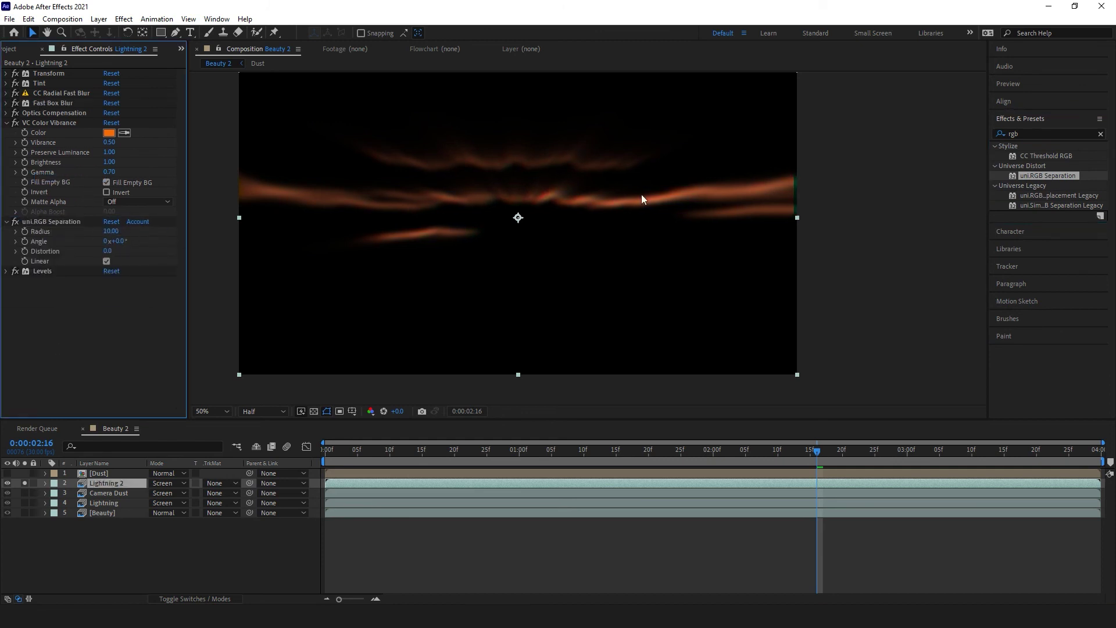
Add a second Fast Box Blur below uni.RGB Separation and tidy the effect settings.
{"action": "key", "text": "ctrl+5"}
{"action": "type", "text": "fast"}
{"action": "left_click_drag", "start_coordinate": [1042, 206], "coordinate": [107, 267]}
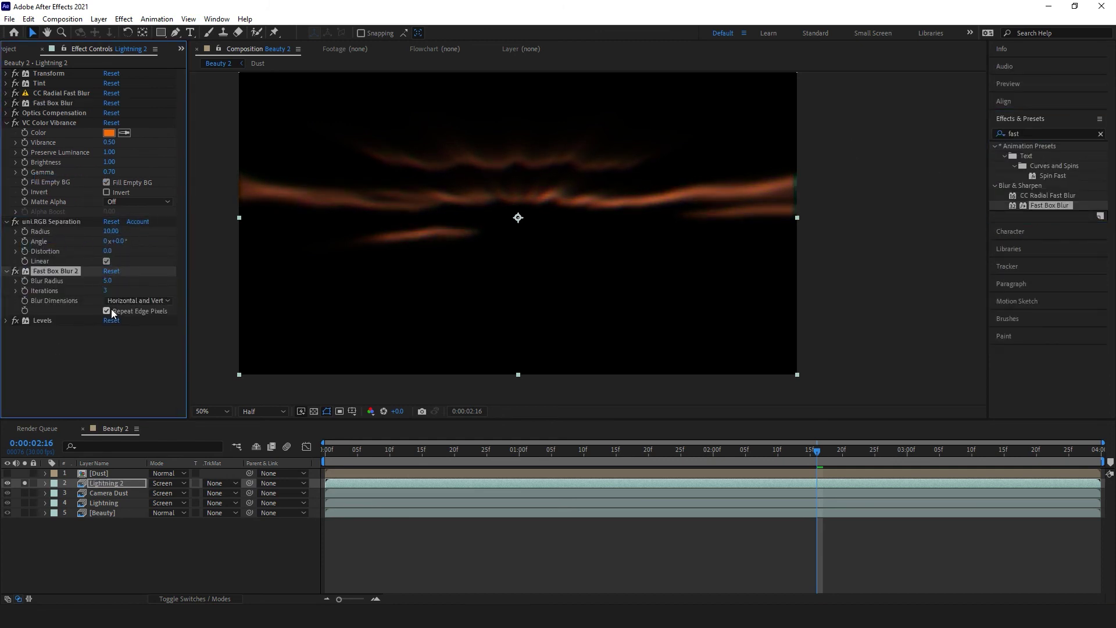
{"action": "left_click", "coordinate": [7, 271]}
{"action": "left_click", "coordinate": [7, 123]}
{"action": "left_click", "coordinate": [7, 133]}
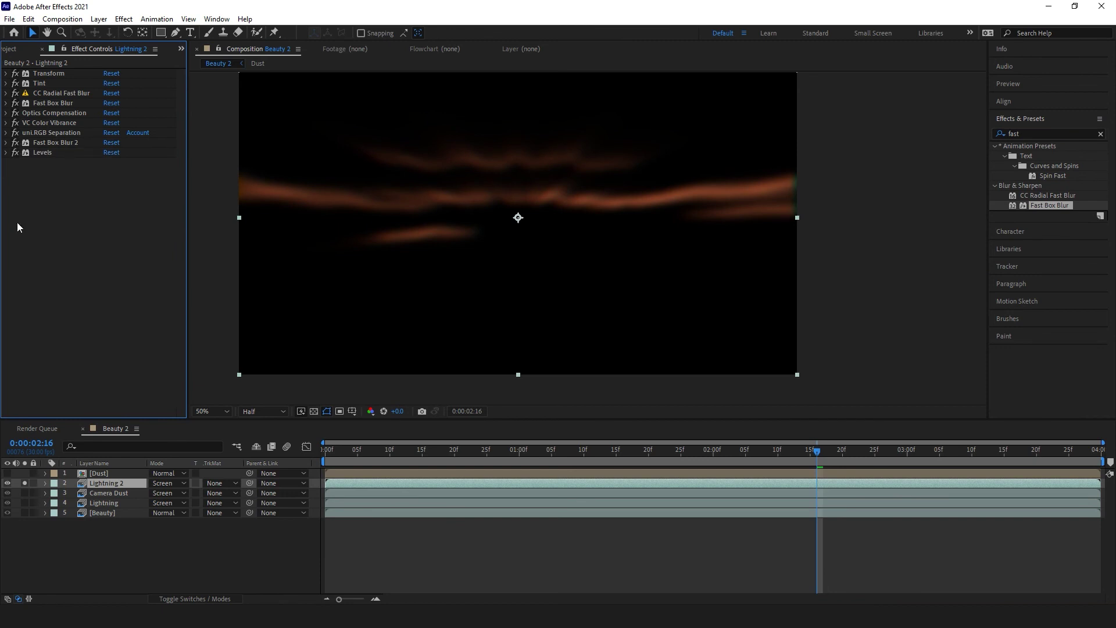
{"action": "left_click", "coordinate": [7, 122]}
Apply Optics Compensation with Field of View 20 to the adjustment layer and preview it.
{"action": "left_click", "coordinate": [437, 453]}
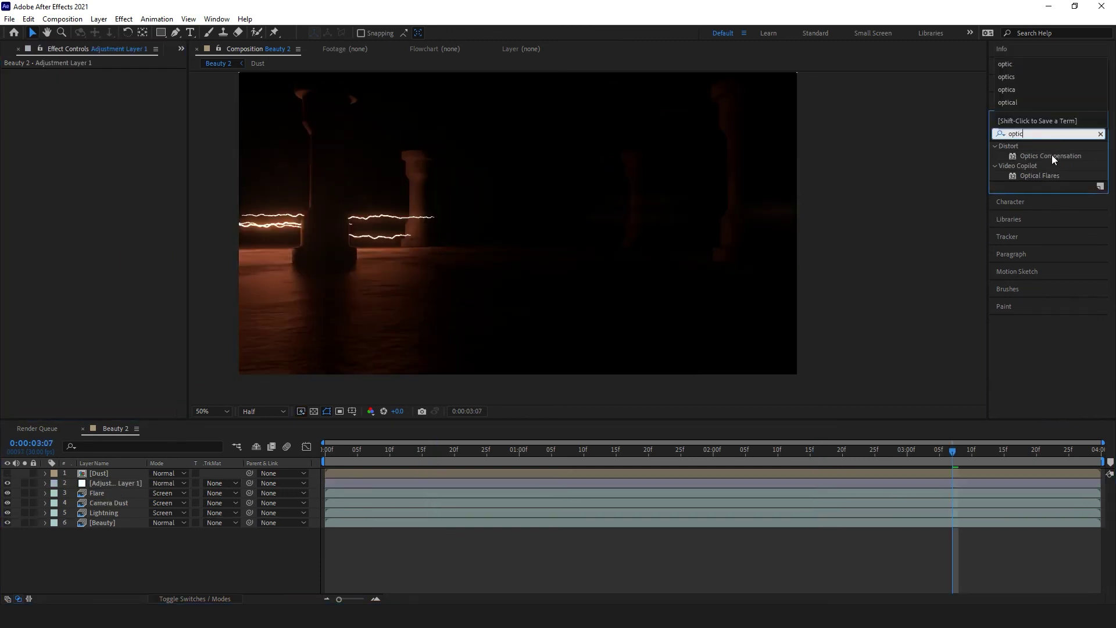
{"action": "left_click_drag", "start_coordinate": [1050, 155], "coordinate": [180, 80]}
{"action": "left_click", "coordinate": [106, 93]}
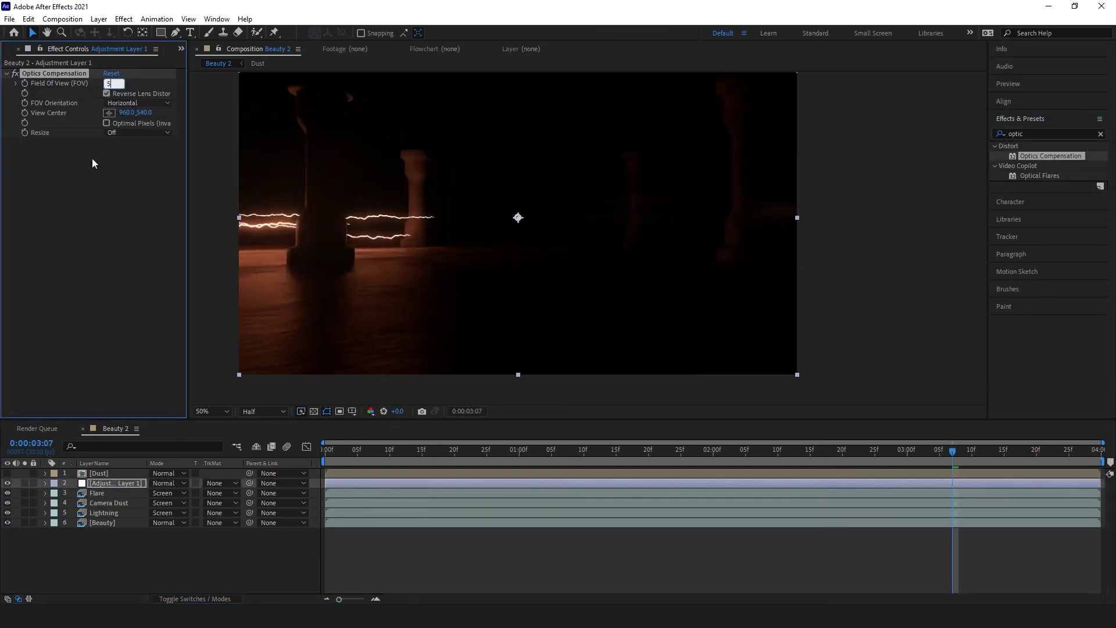
{"action": "key", "text": "BackSpace"}
{"action": "type", "text": "20"}
{"action": "left_click", "coordinate": [221, 567]}
{"action": "key", "text": "space"}
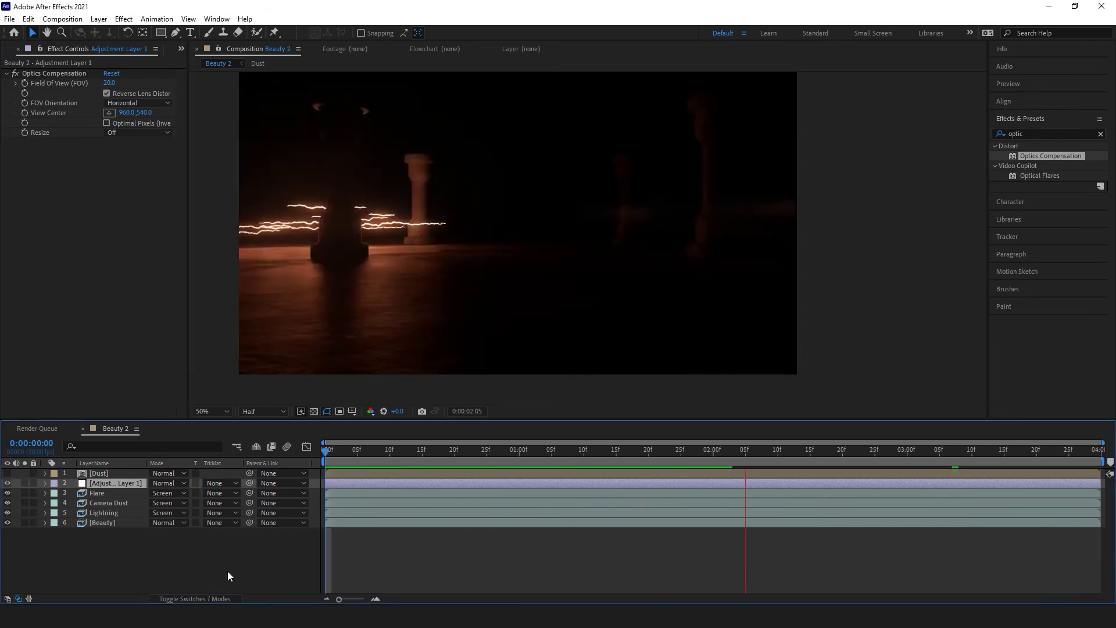
{"action": "left_click", "coordinate": [443, 450]}
Rename Adjustment Layer 1 to 'Distortion'.
{"action": "left_click", "coordinate": [191, 565]}
{"action": "left_click", "coordinate": [129, 482]}
{"action": "key", "text": "Return"}
{"action": "type", "text": "Distortion"}
{"action": "key", "text": "Return"}
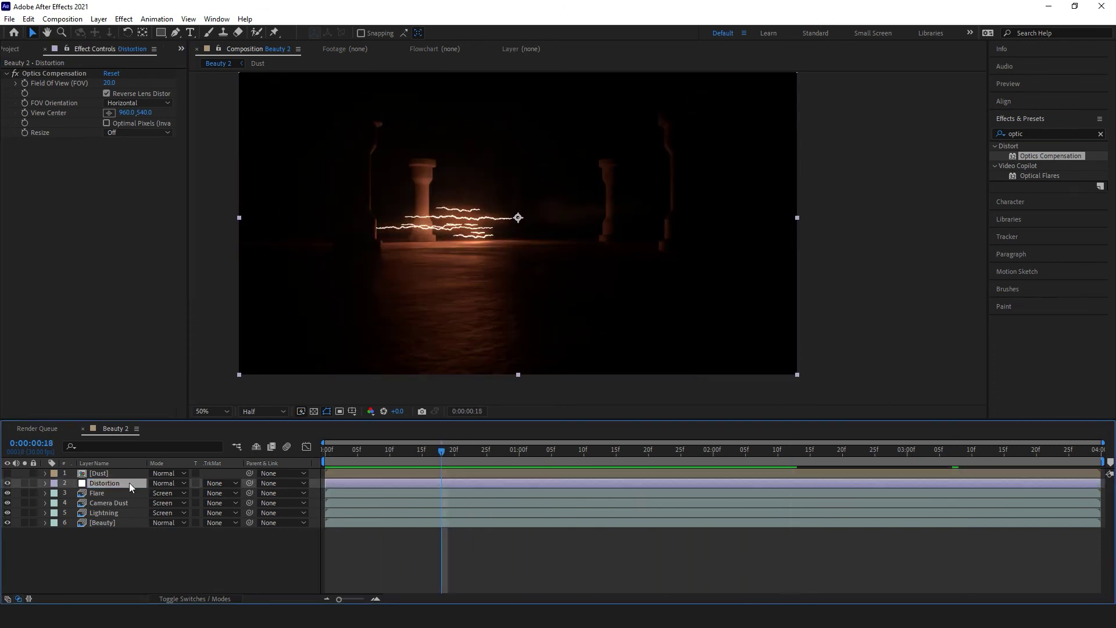
{"action": "right_click", "coordinate": [129, 482]}
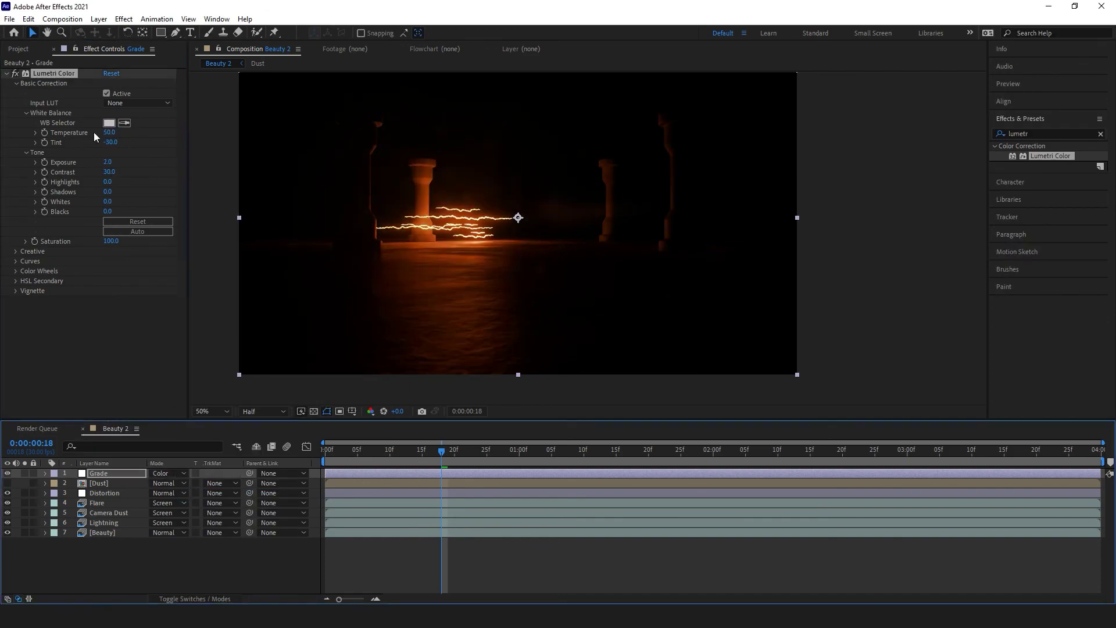
Set the Lumetri Creative Look to SL GOLD ORANGE.
{"action": "left_click", "coordinate": [138, 113]}
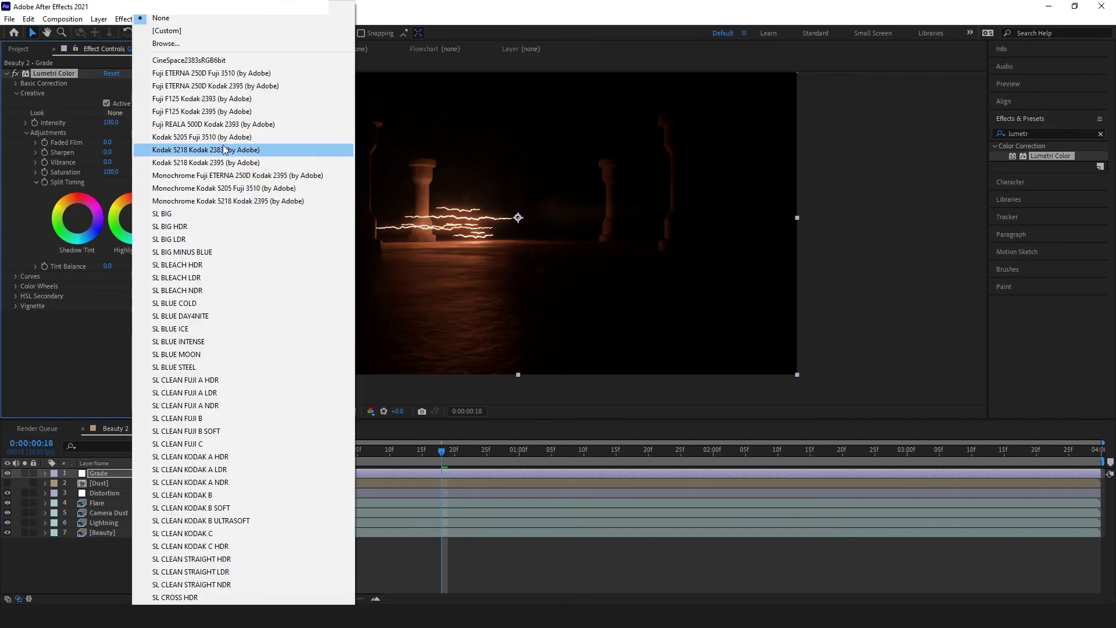
{"action": "left_click", "coordinate": [191, 140]}
{"action": "left_click", "coordinate": [140, 113]}
{"action": "left_click", "coordinate": [192, 269]}
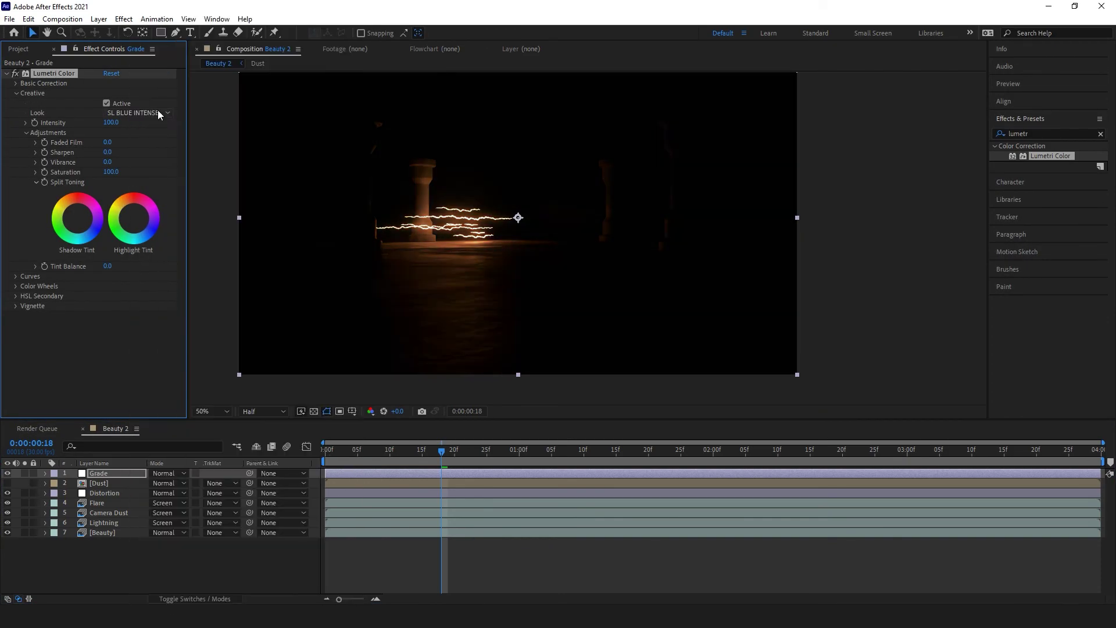
{"action": "left_click", "coordinate": [159, 114]}
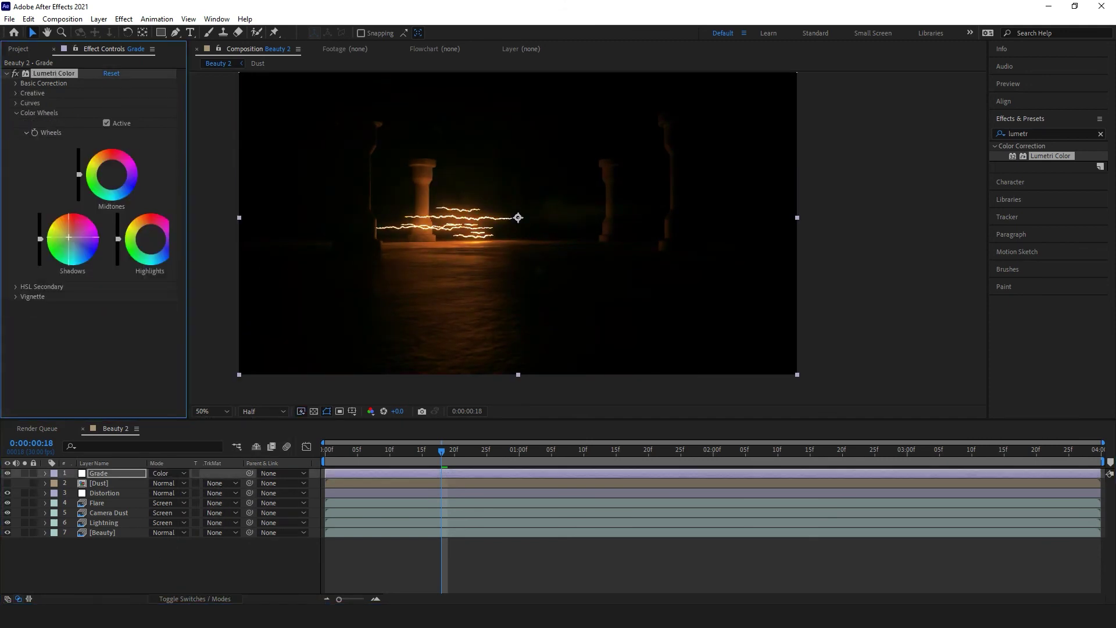
Tint the midtones and shadows and raise Faded Film to 20, scrubbing to check.
{"action": "left_click_drag", "start_coordinate": [112, 174], "coordinate": [108, 171]}
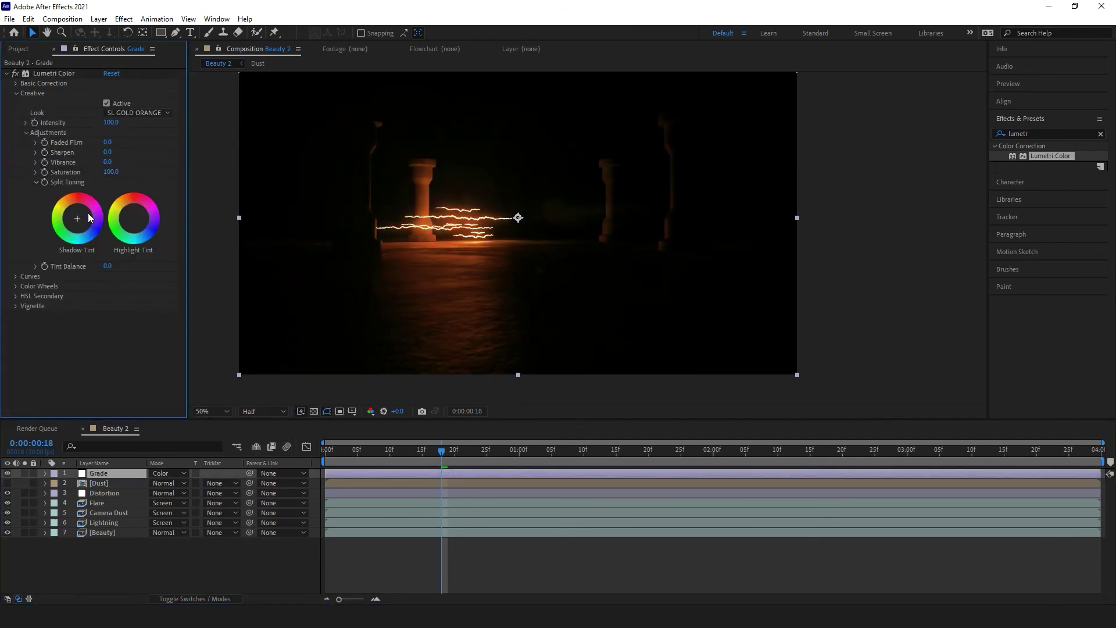
{"action": "left_click_drag", "start_coordinate": [89, 213], "coordinate": [76, 229]}
{"action": "left_click_drag", "start_coordinate": [441, 451], "coordinate": [513, 451]}
{"action": "left_click_drag", "start_coordinate": [107, 146], "coordinate": [133, 156]}
{"action": "left_click_drag", "start_coordinate": [442, 452], "coordinate": [507, 452]}
Add a new adjustment layer with a contrast-boosting Curves bend and preview it.
{"action": "key", "text": "t"}
{"action": "right_click", "coordinate": [139, 571]}
{"action": "mouse_move", "coordinate": [192, 432]}
{"action": "left_click", "coordinate": [344, 526]}
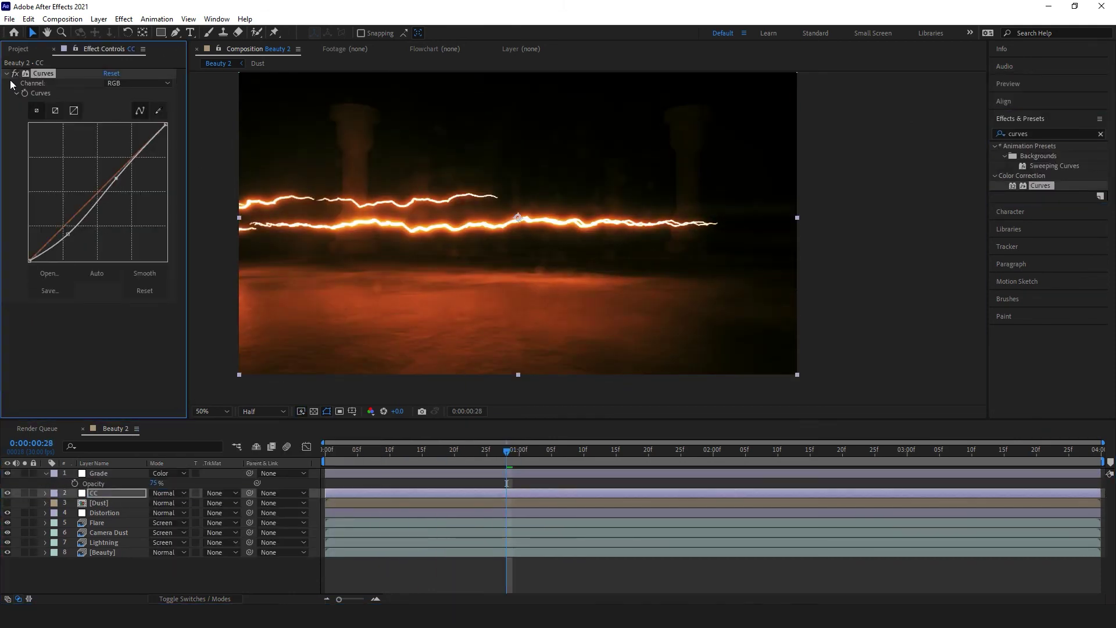
{"action": "left_click_drag", "start_coordinate": [94, 196], "coordinate": [90, 189]}
{"action": "left_click_drag", "start_coordinate": [507, 450], "coordinate": [325, 450]}
{"action": "key", "text": "space"}
Review the Lightning, Grade color wheels and Camera Dust layers, then preview from the start.
{"action": "left_click", "coordinate": [103, 532]}
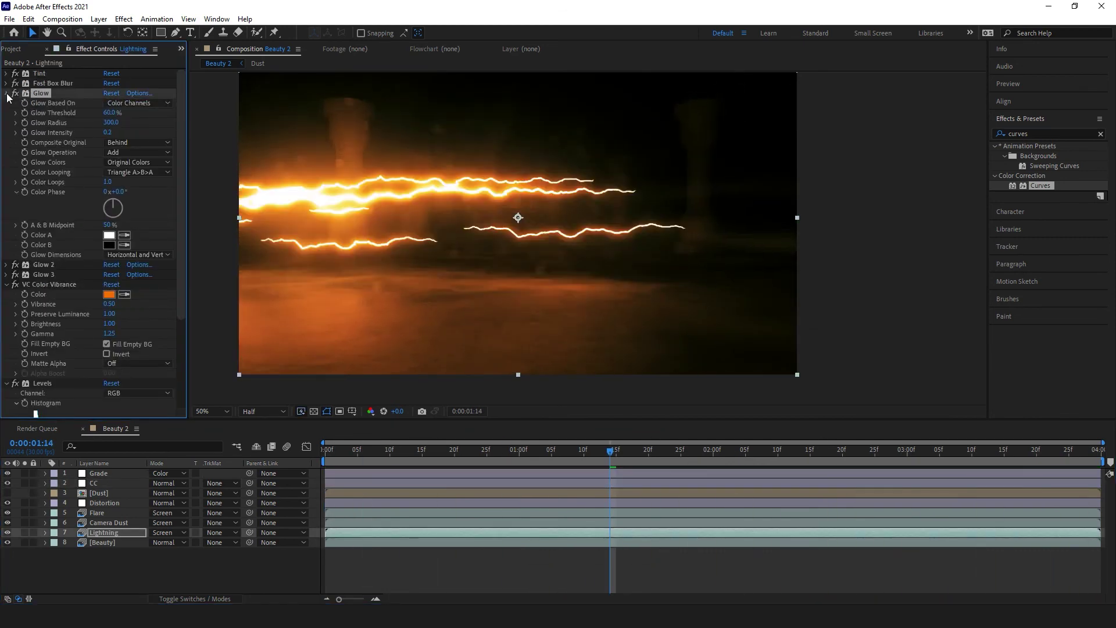
{"action": "key", "text": "space"}
{"action": "key", "text": "space"}
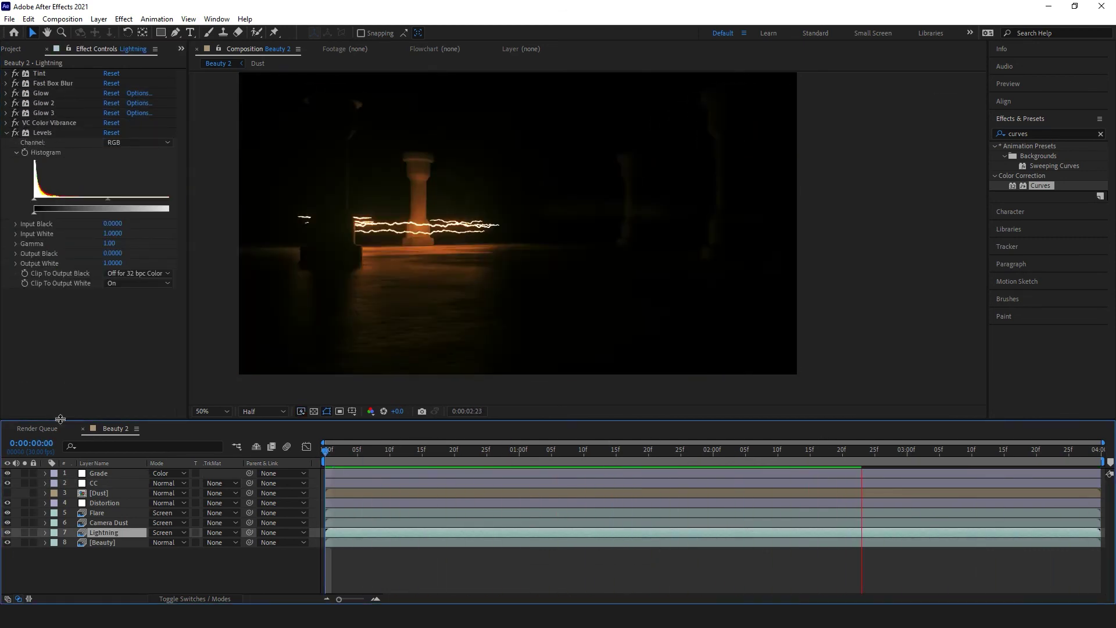
{"action": "left_click", "coordinate": [99, 474]}
{"action": "left_click", "coordinate": [16, 93]}
{"action": "left_click", "coordinate": [16, 113]}
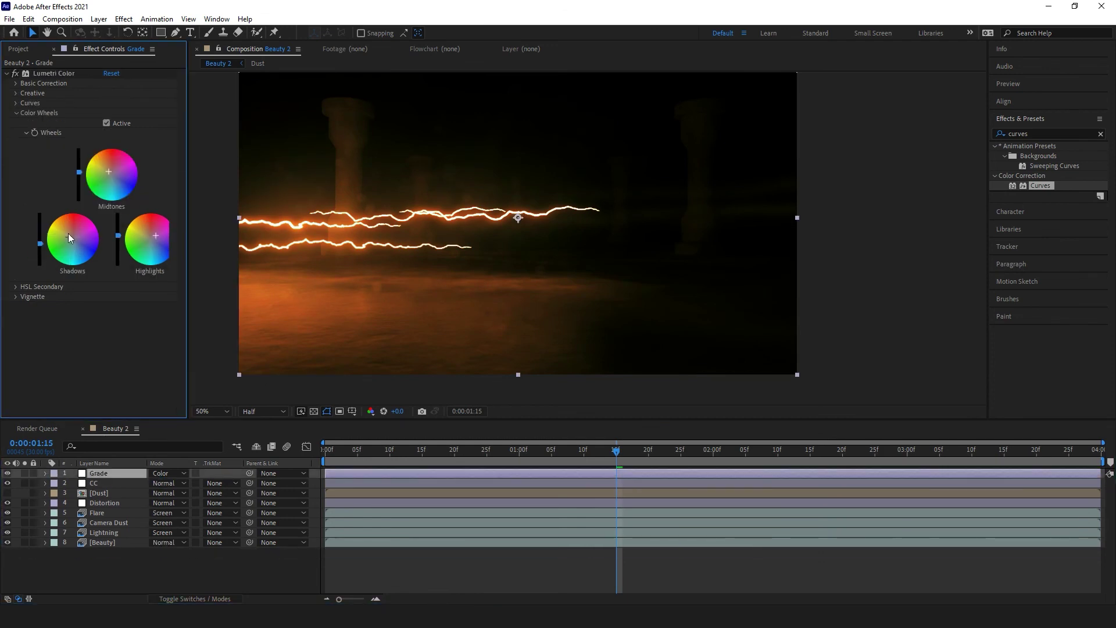
{"action": "left_click_drag", "start_coordinate": [532, 451], "coordinate": [662, 451]}
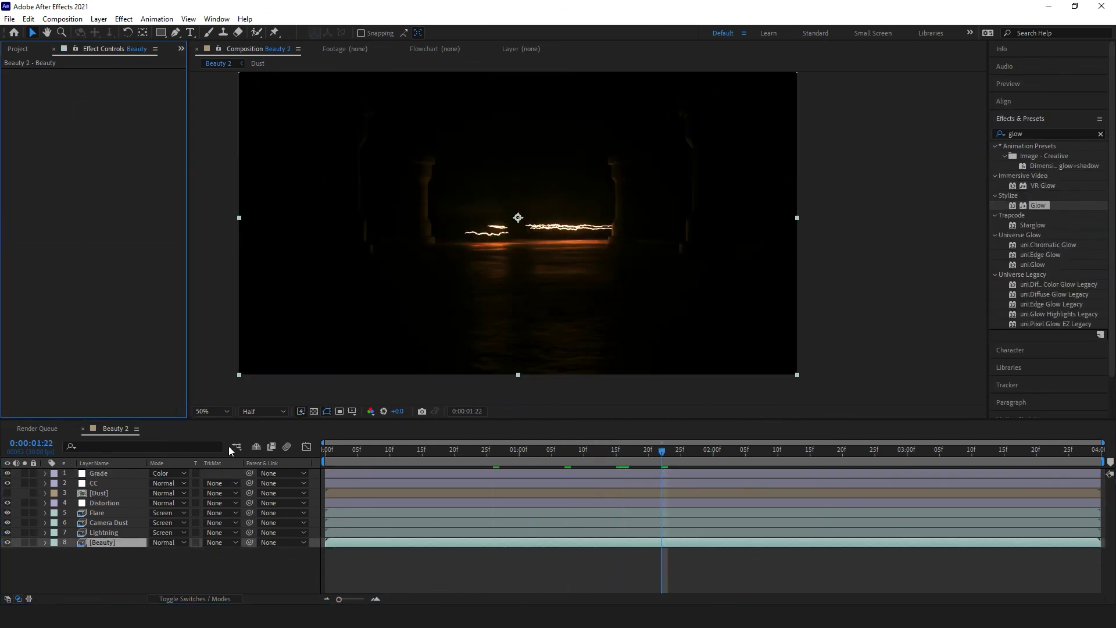
{"action": "left_click", "coordinate": [109, 522]}
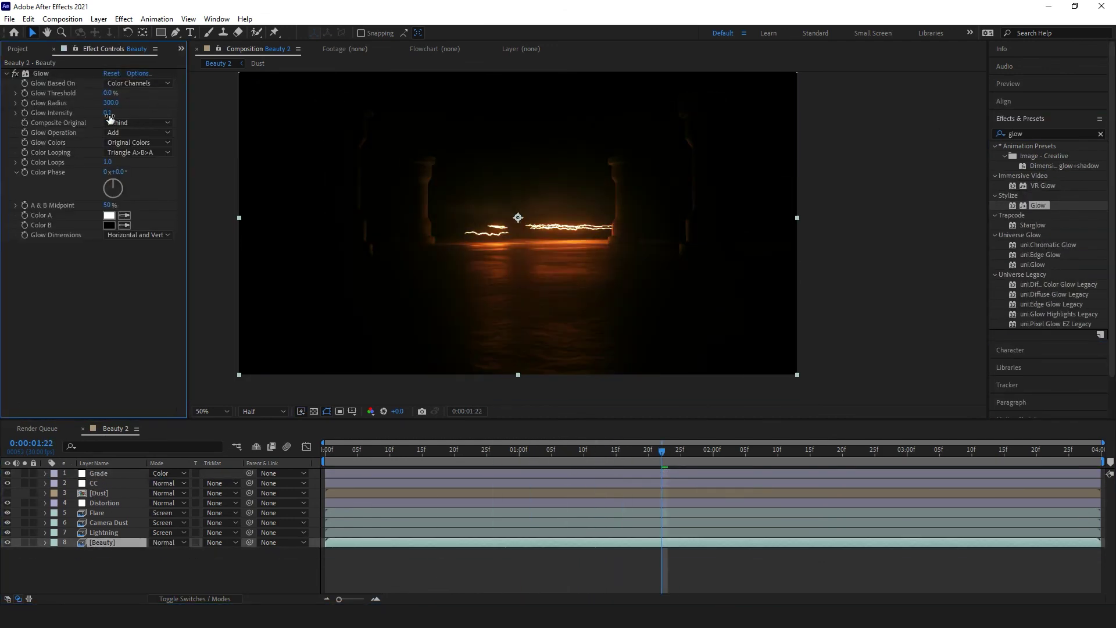
{"action": "key", "text": "Home"}
{"action": "key", "text": "space"}
Create a new solid named 'Vignette' and preview the shot from the start.
{"action": "left_click_drag", "start_coordinate": [411, 454], "coordinate": [461, 455]}
{"action": "mouse_move", "coordinate": [558, 451]}
{"action": "left_mouse_down"}
{"action": "mouse_move", "coordinate": [612, 451]}
{"action": "mouse_move", "coordinate": [558, 451]}
{"action": "left_mouse_up"}
{"action": "key", "text": "ctrl+y"}
{"action": "type", "text": "Vignette"}
{"action": "key", "text": "Return"}
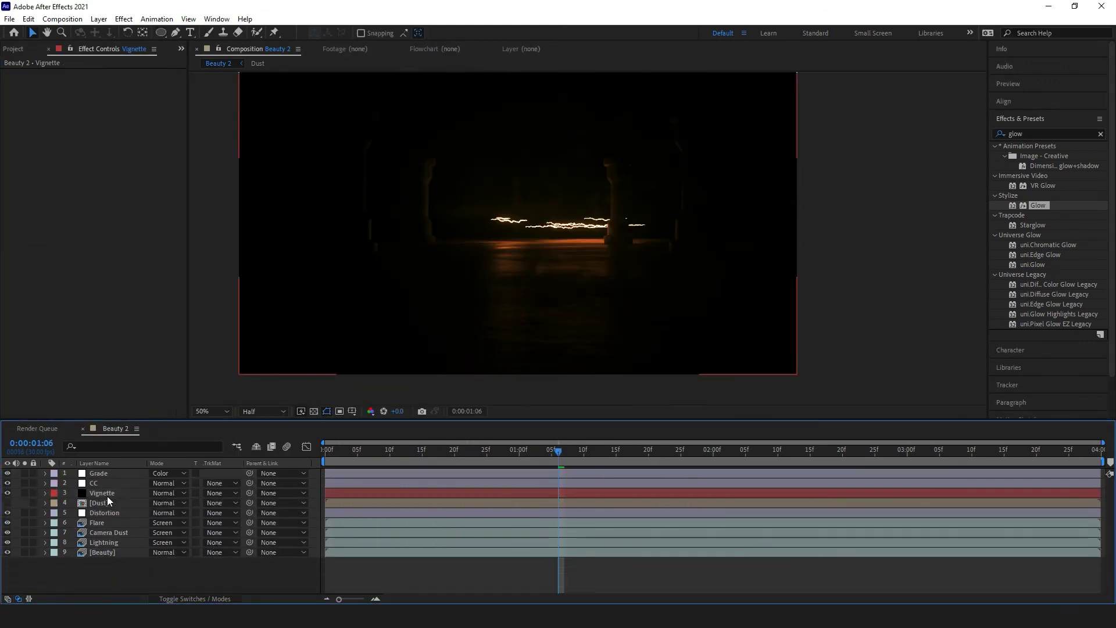
{"action": "key", "text": "Home"}
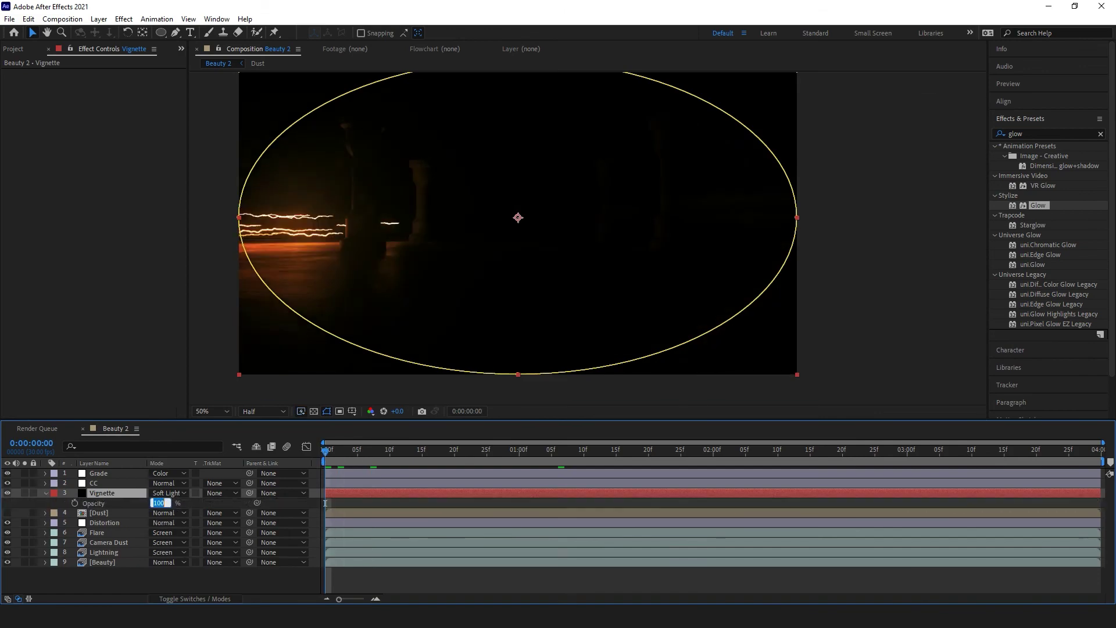
{"action": "key", "text": "space"}
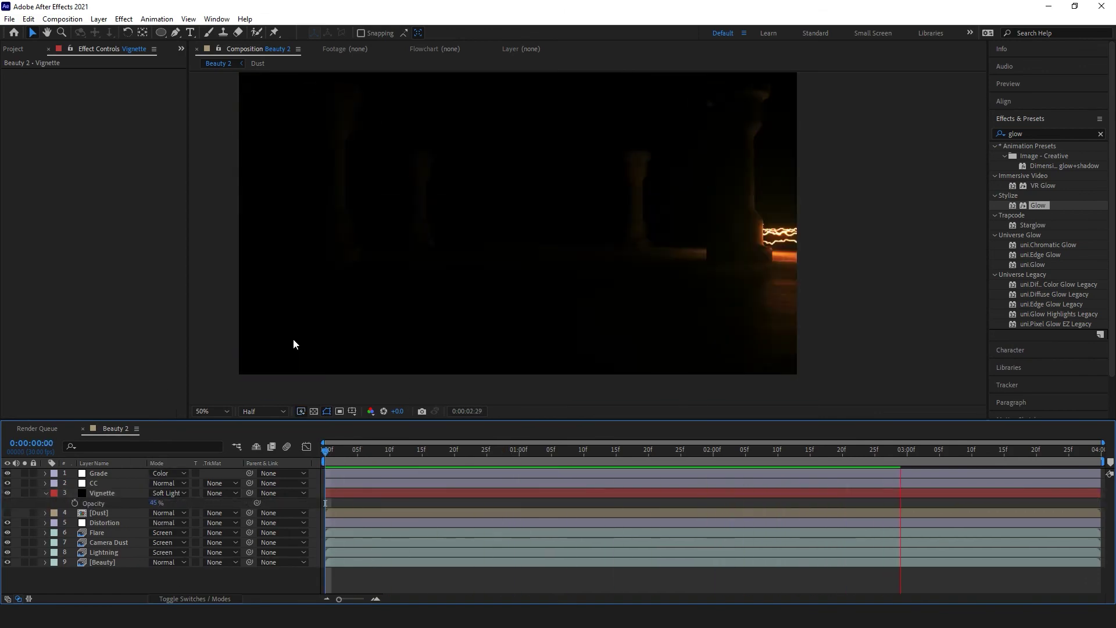